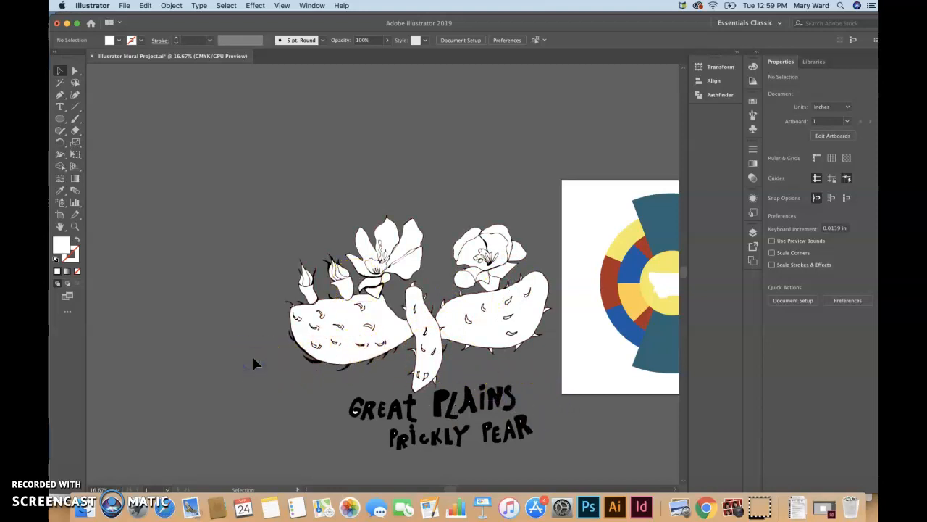
Try to fill the lower-right petal of the left flower with a light red chosen in the Color Picker.
{"action": "left_click", "coordinate": [339, 319]}
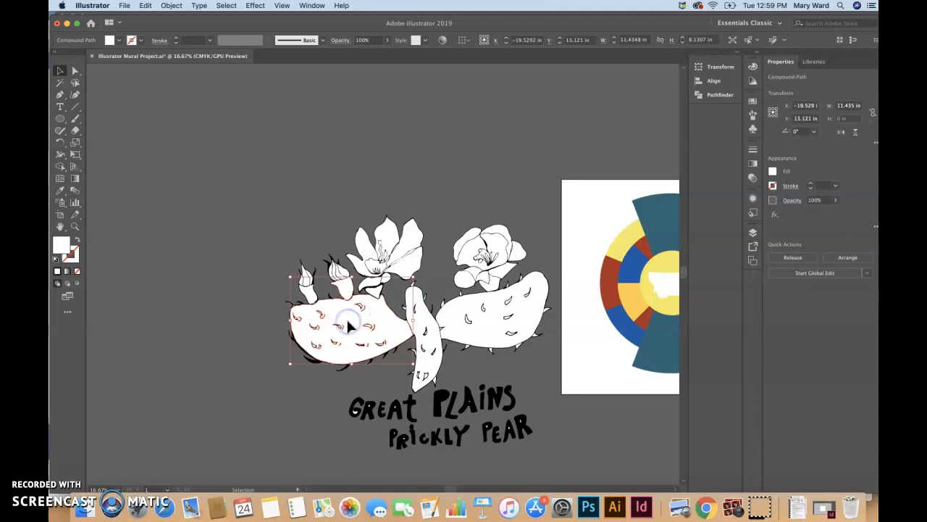
{"action": "left_click_drag", "start_coordinate": [366, 267], "coordinate": [382, 244]}
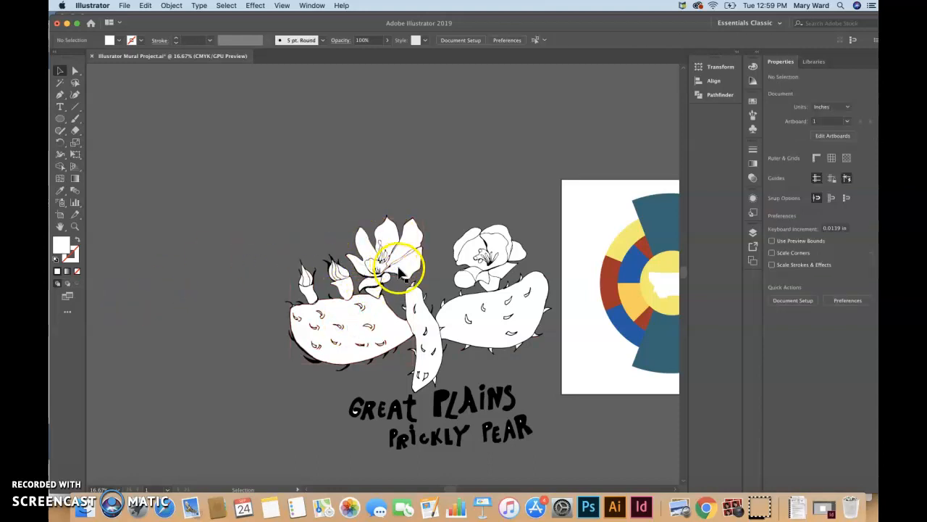
{"action": "left_click", "coordinate": [393, 265]}
{"action": "left_click_drag", "start_coordinate": [386, 237], "coordinate": [369, 239]}
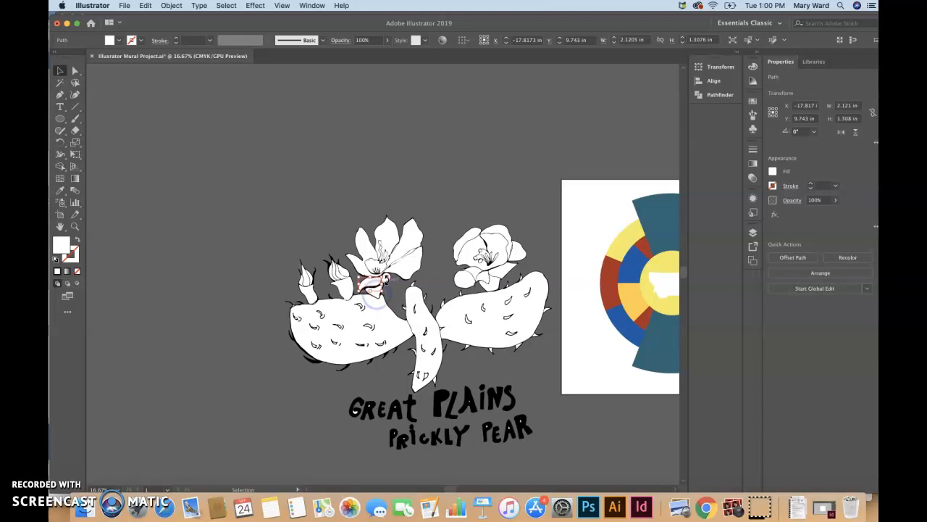
{"action": "left_click", "coordinate": [438, 281]}
{"action": "left_click", "coordinate": [414, 266]}
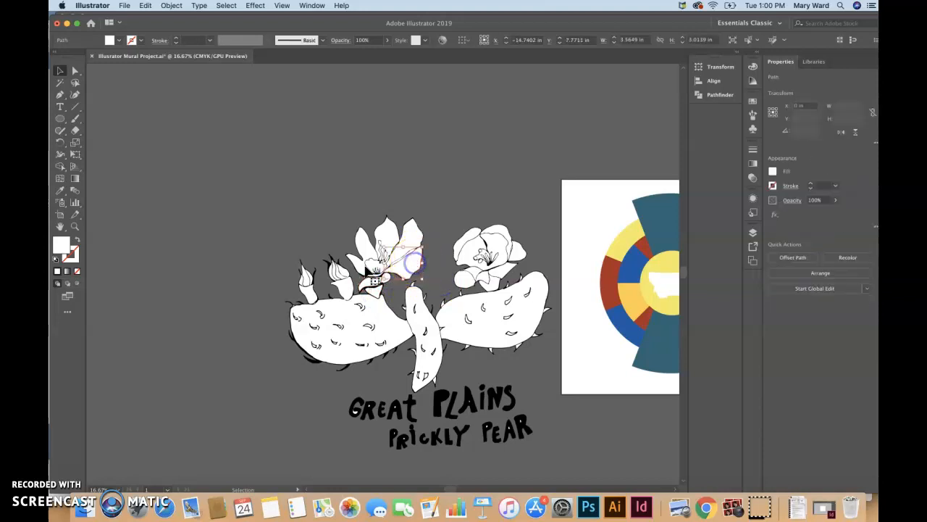
{"action": "double_click", "coordinate": [59, 247]}
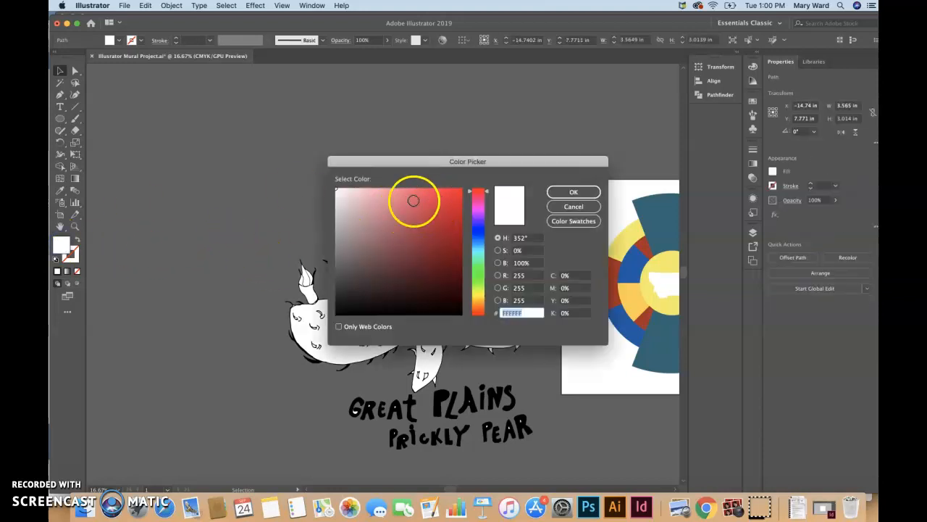
{"action": "left_click_drag", "start_coordinate": [430, 200], "coordinate": [399, 198]}
{"action": "left_click", "coordinate": [563, 193]}
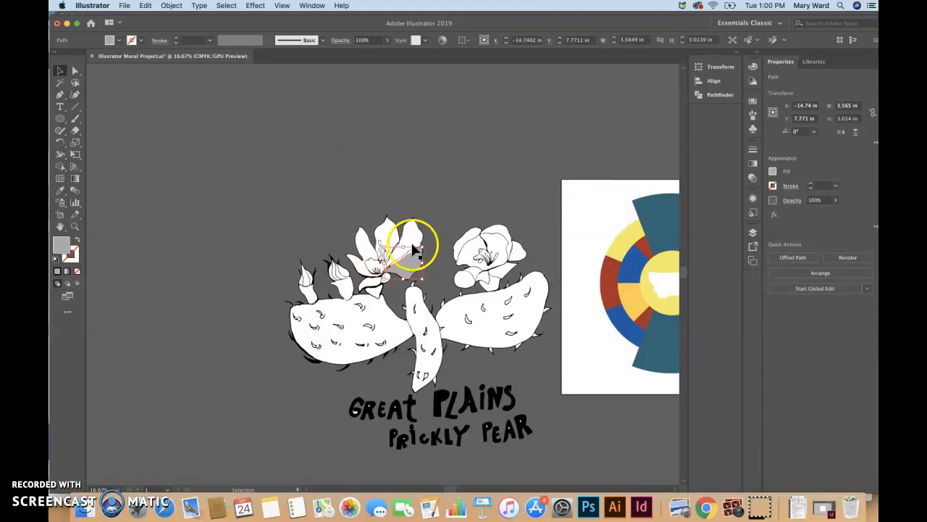
{"action": "left_click", "coordinate": [753, 102]}
{"action": "left_click", "coordinate": [737, 99]}
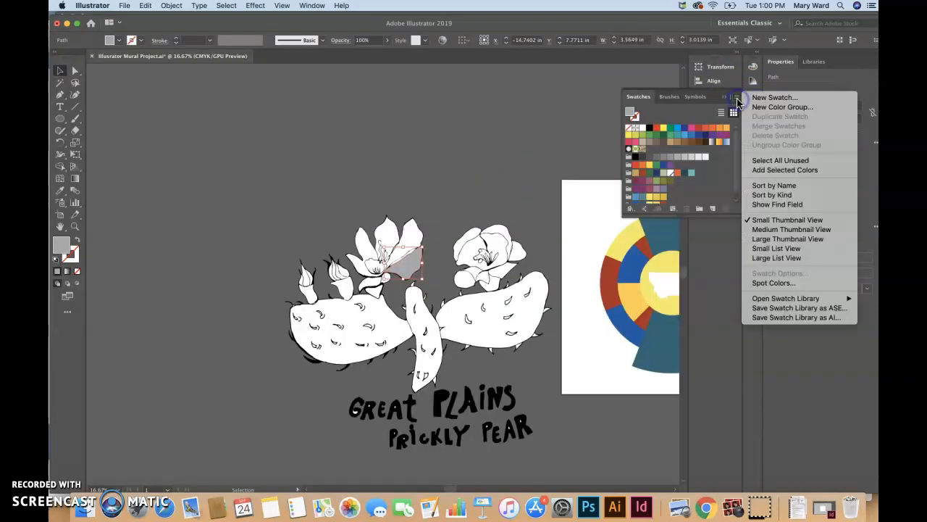
{"action": "left_click", "coordinate": [543, 118]}
Show the Color panel and recolour the selected petal pink in CMYK mode instead of Grayscale.
{"action": "left_click", "coordinate": [312, 6]}
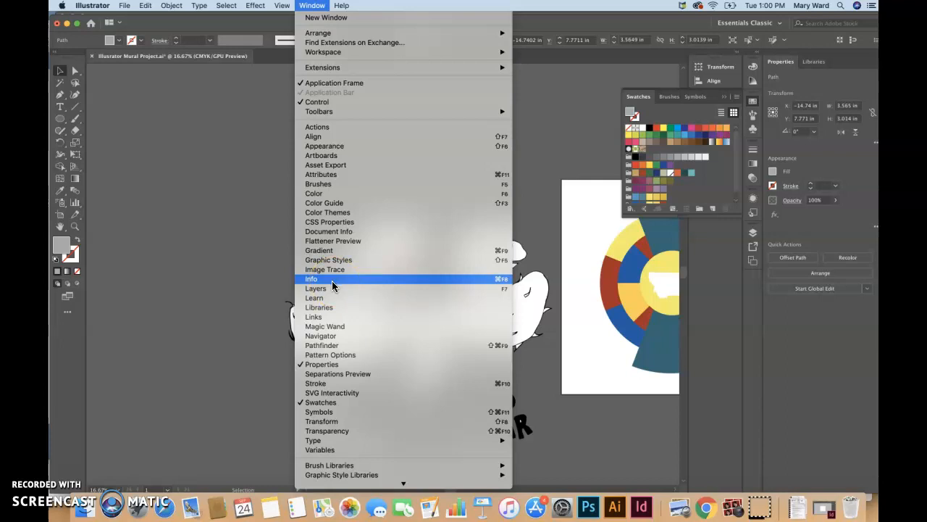
{"action": "left_click", "coordinate": [326, 195]}
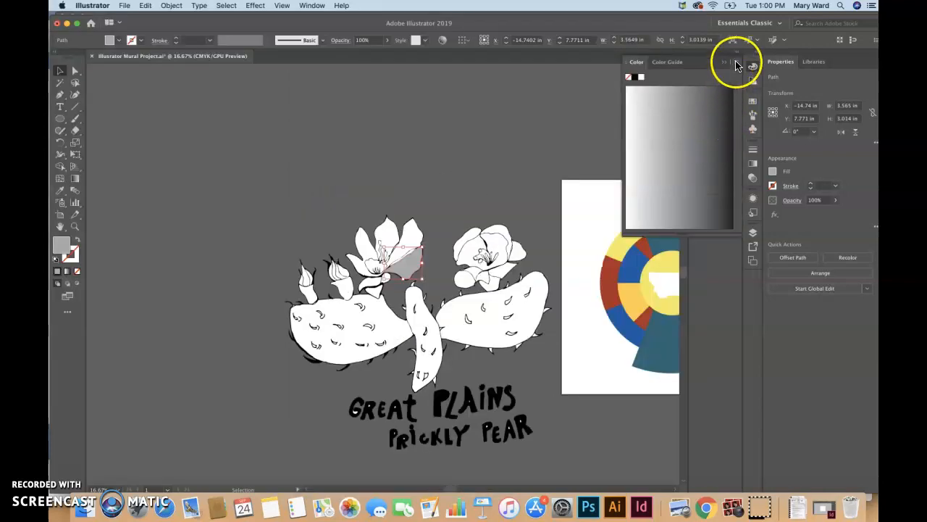
{"action": "left_click", "coordinate": [736, 63]}
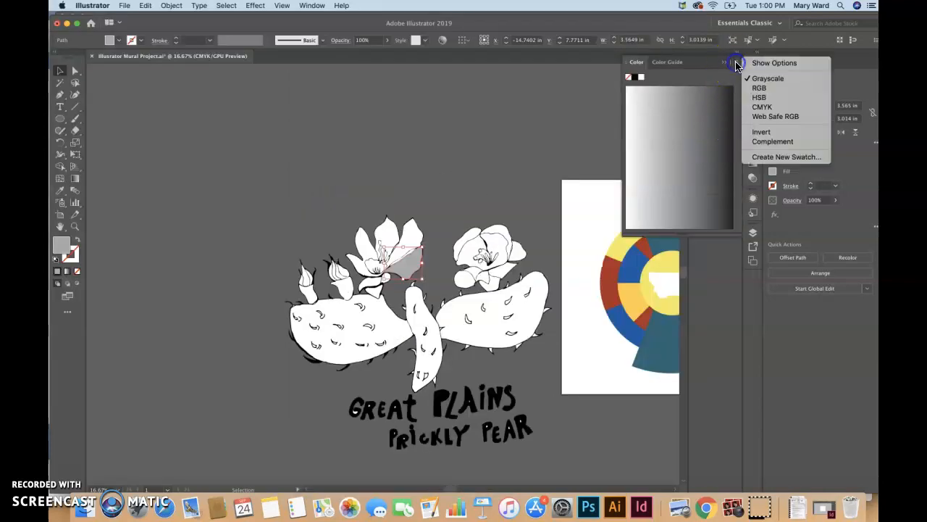
{"action": "left_click", "coordinate": [756, 106]}
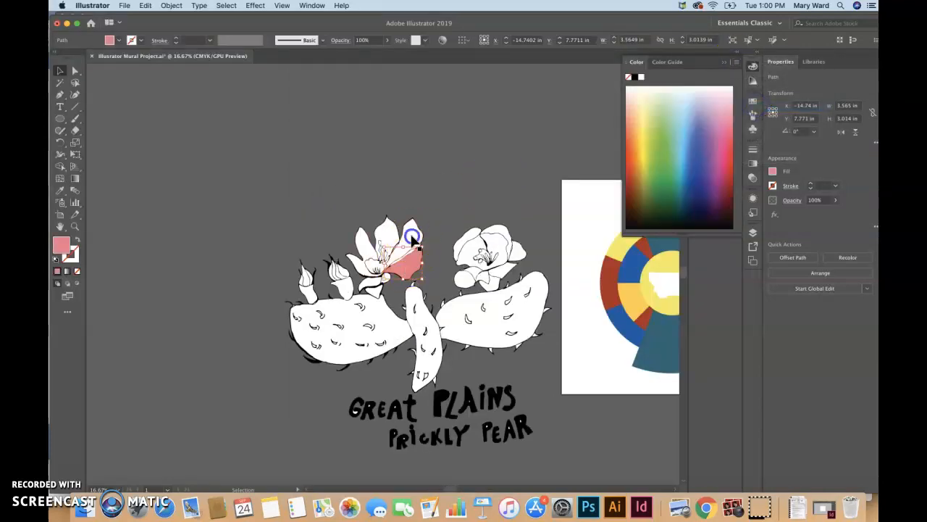
{"action": "left_click", "coordinate": [412, 234]}
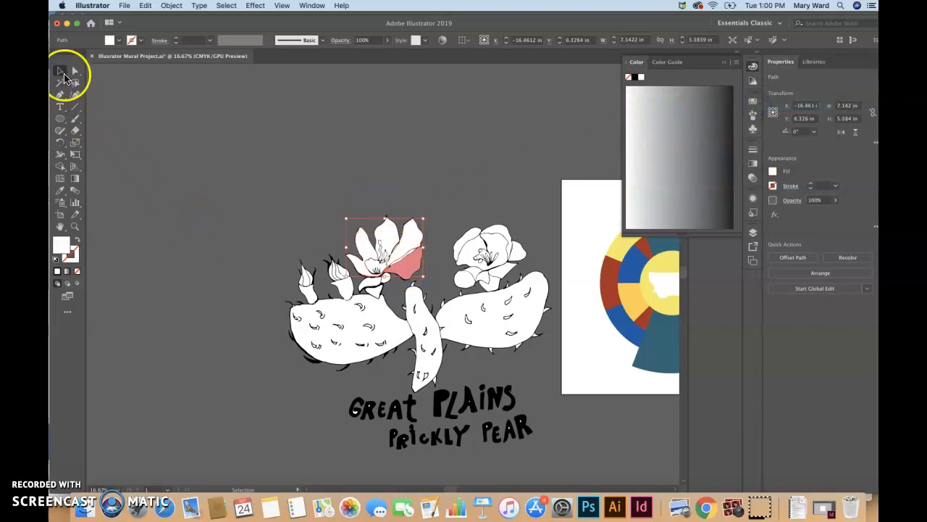
Undo the petal recolouring, the background removal and the image trace back to the linked CactusDrawing.jpg.
{"action": "left_click", "coordinate": [229, 185]}
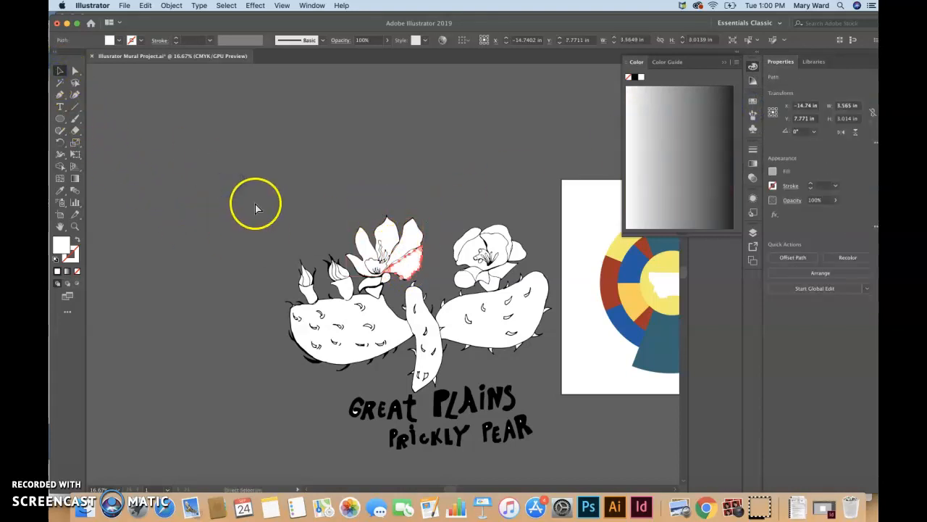
{"action": "key", "text": "super+a"}
{"action": "left_click", "coordinate": [230, 227]}
{"action": "left_click", "coordinate": [367, 221]}
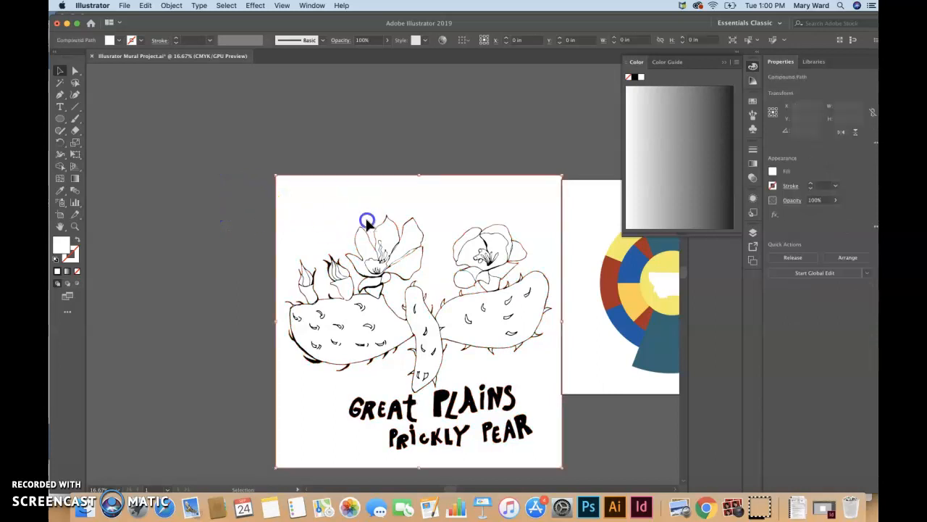
{"action": "left_click", "coordinate": [218, 263]}
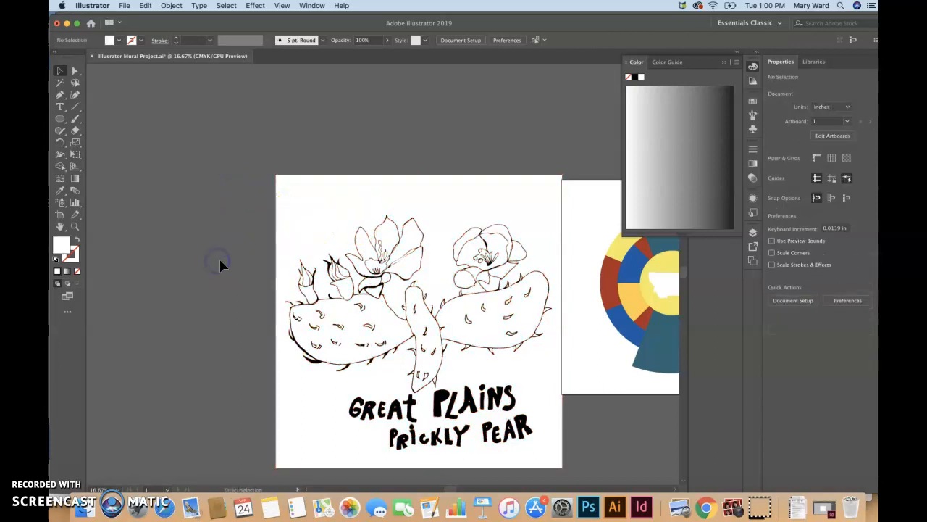
{"action": "key", "text": "super+z"}
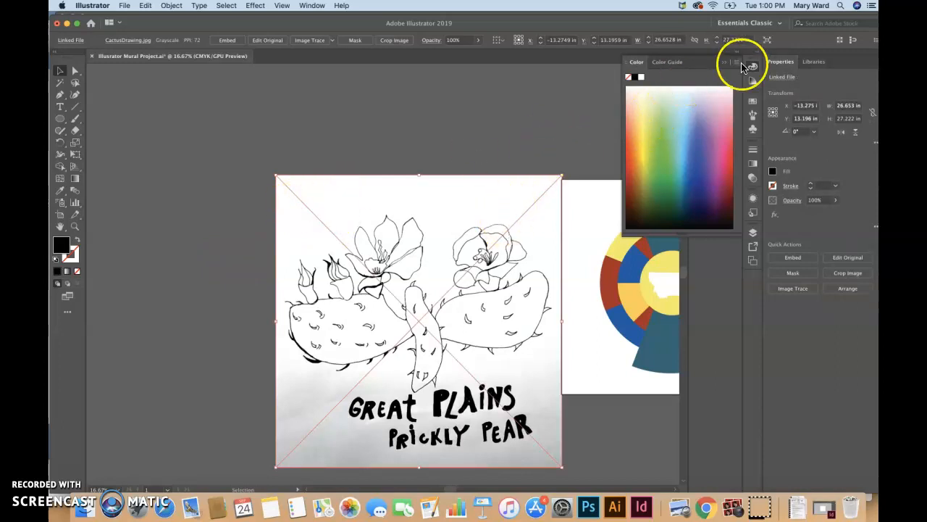
Try to set the linked cactus drawing's colour mode to CMYK before tracing it.
{"action": "left_click", "coordinate": [485, 156]}
{"action": "left_click", "coordinate": [485, 198]}
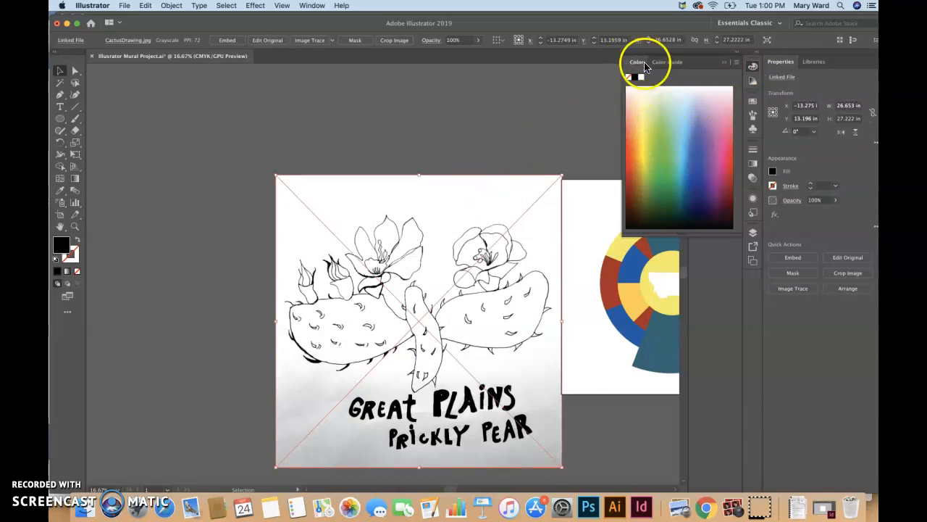
{"action": "left_click", "coordinate": [735, 64]}
{"action": "left_click", "coordinate": [755, 107]}
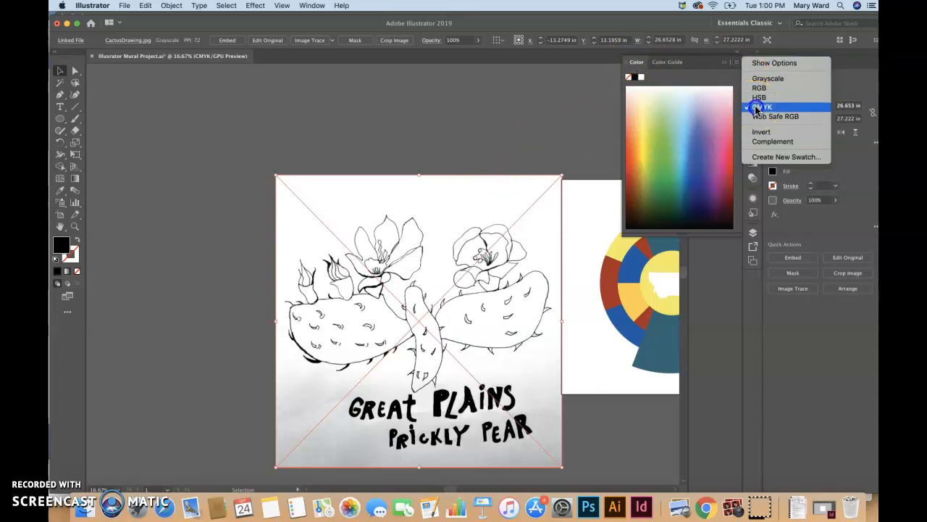
{"action": "left_click", "coordinate": [563, 111]}
{"action": "left_click", "coordinate": [501, 208]}
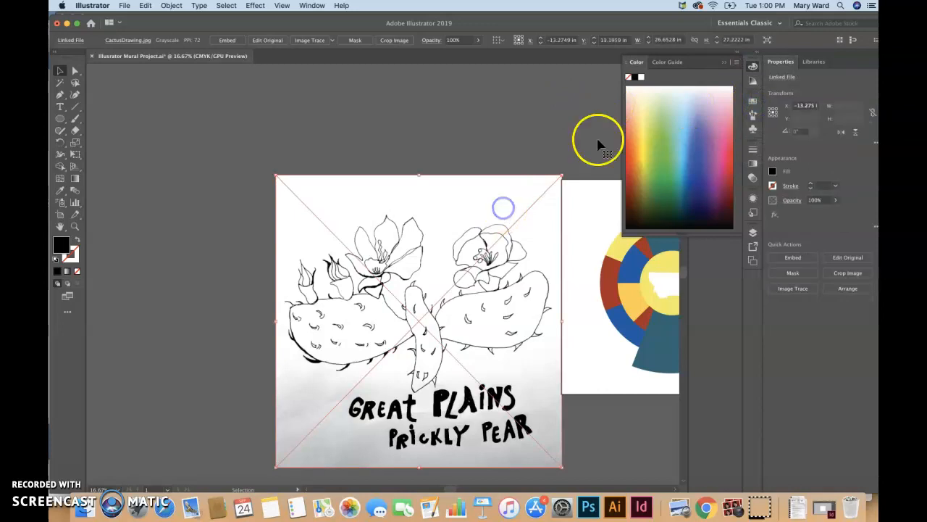
{"action": "left_click", "coordinate": [735, 63]}
{"action": "left_click", "coordinate": [754, 97]}
{"action": "left_click", "coordinate": [457, 139]}
{"action": "left_click", "coordinate": [440, 240]}
Image-trace the linked cactus drawing with Make and Expand.
{"action": "left_click", "coordinate": [171, 5]}
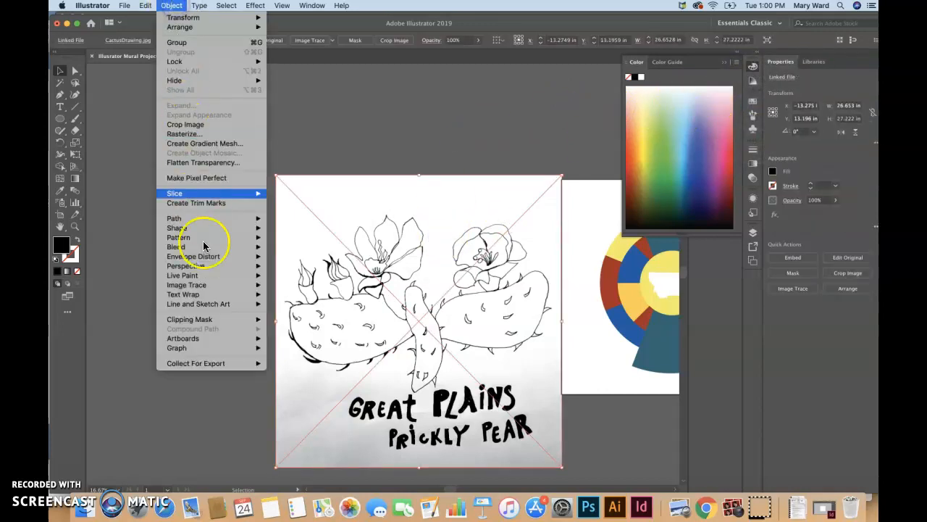
{"action": "mouse_move", "coordinate": [250, 284]}
{"action": "left_click", "coordinate": [299, 294]}
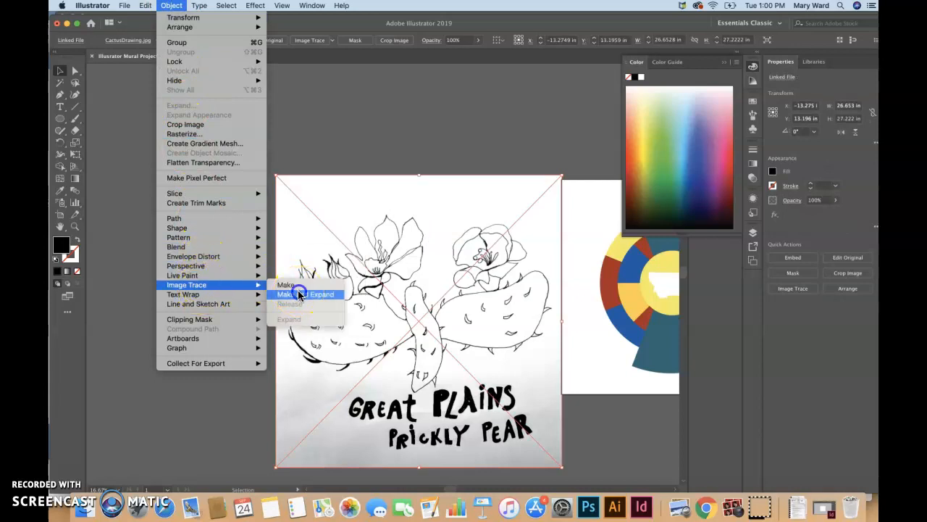
{"action": "left_click", "coordinate": [595, 275]}
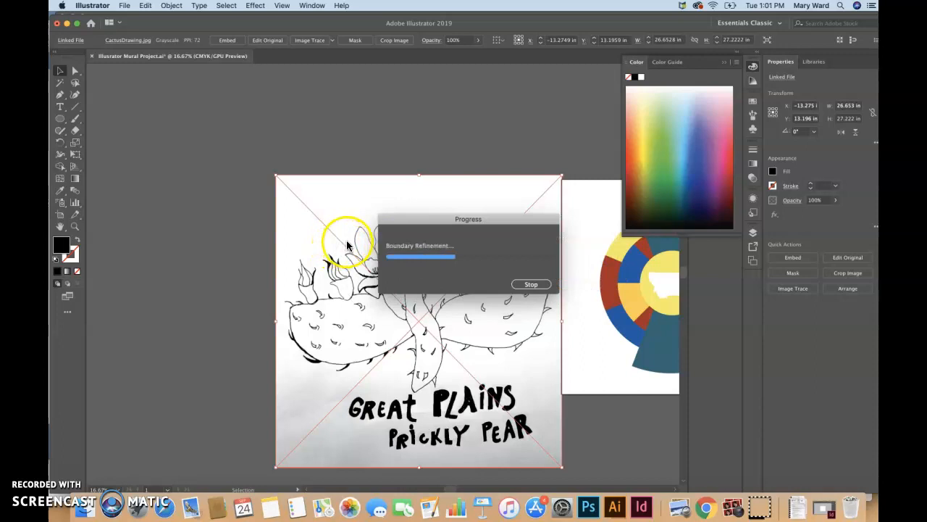
Try to switch the traced cactus group from Grayscale to CMYK colour mode.
{"action": "left_click", "coordinate": [737, 63]}
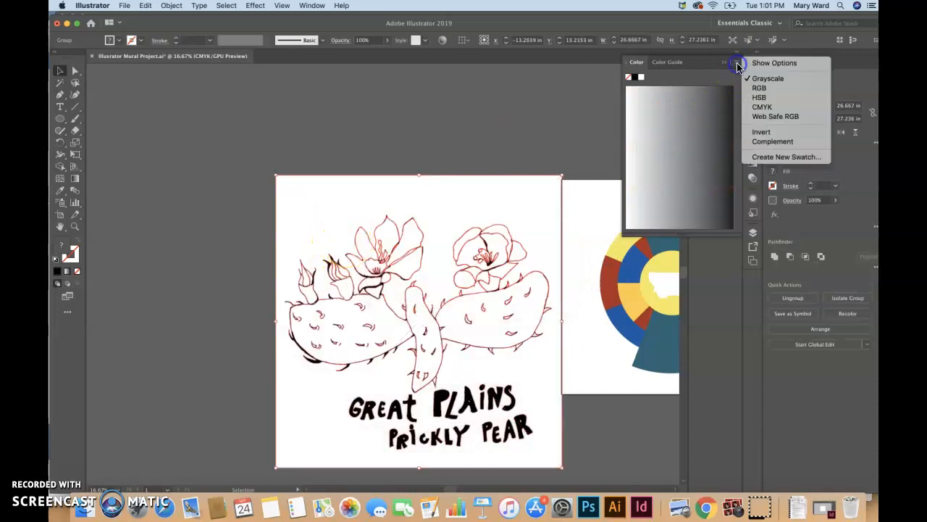
{"action": "left_click", "coordinate": [761, 107]}
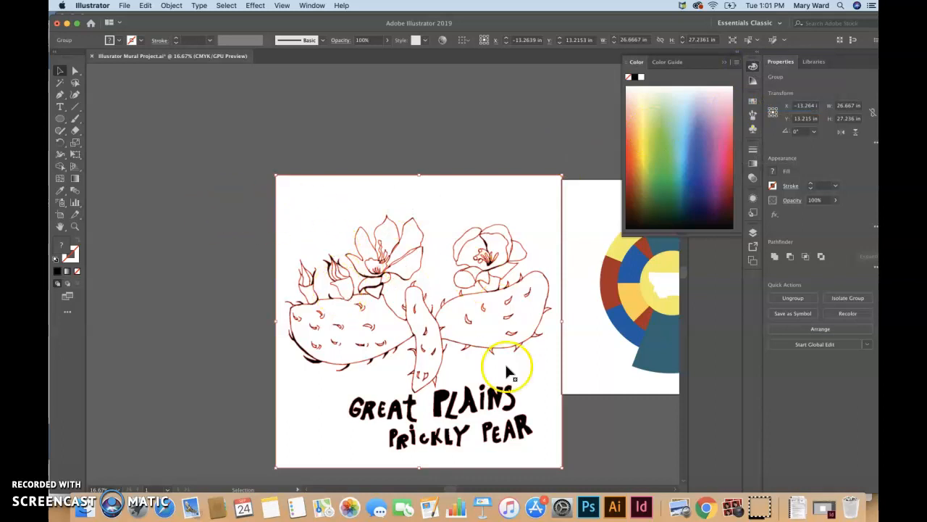
{"action": "left_click", "coordinate": [738, 65]}
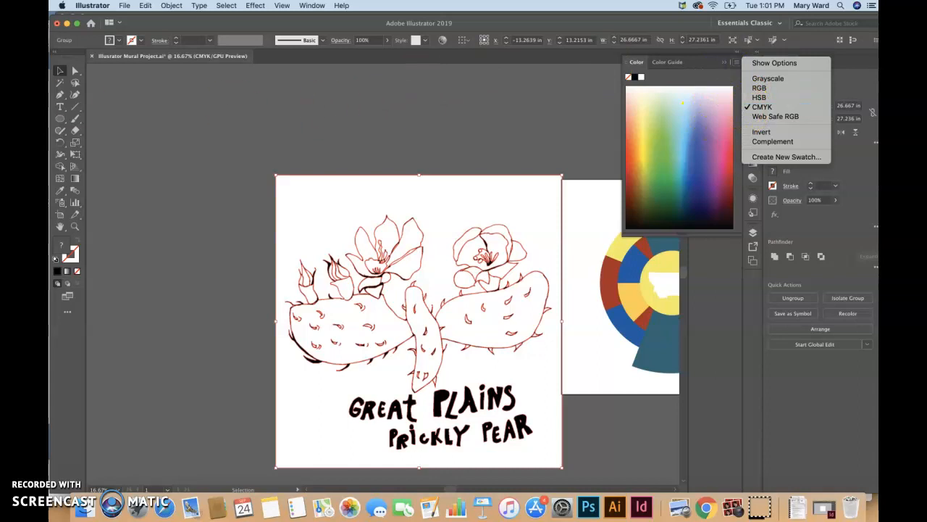
{"action": "left_click", "coordinate": [265, 140]}
{"action": "left_click", "coordinate": [295, 197]}
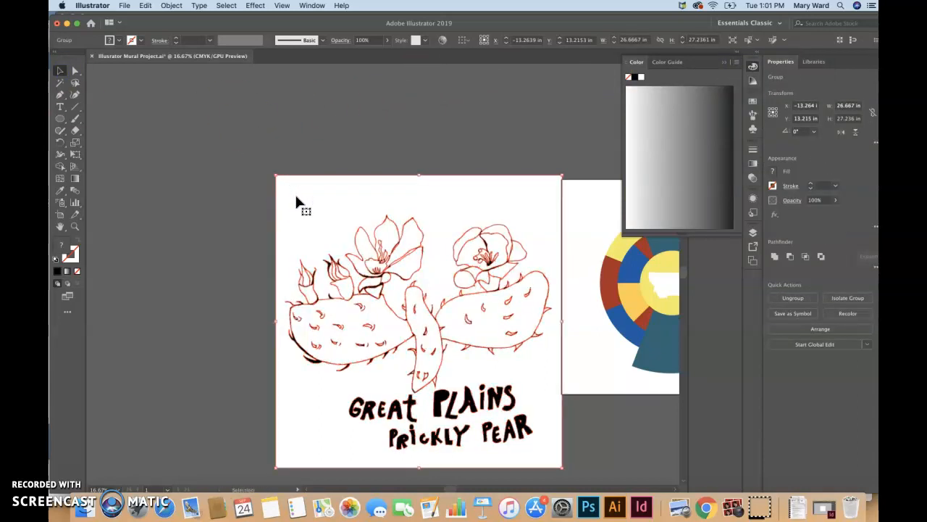
Ungroup the traced cactus artwork and delete its white background shape.
{"action": "left_click", "coordinate": [171, 6]}
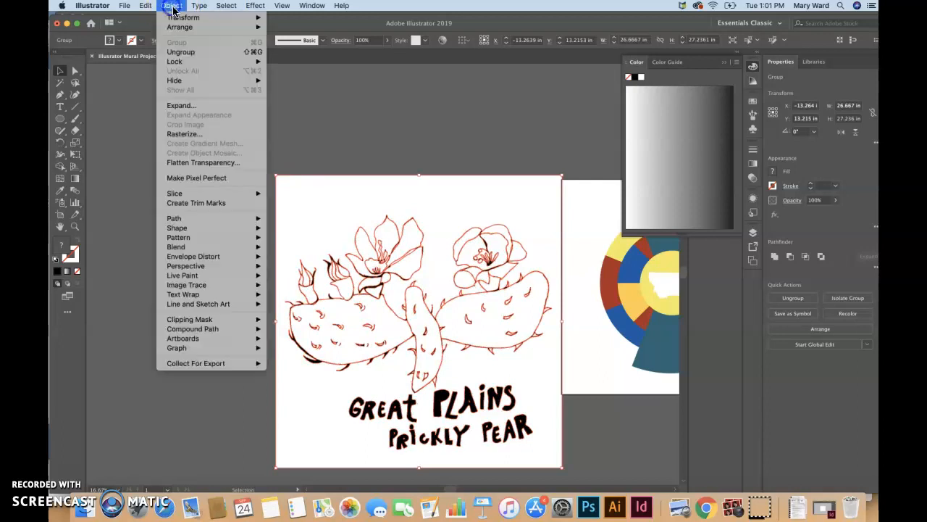
{"action": "left_click", "coordinate": [184, 53]}
{"action": "left_click", "coordinate": [182, 151]}
{"action": "left_click", "coordinate": [307, 254]}
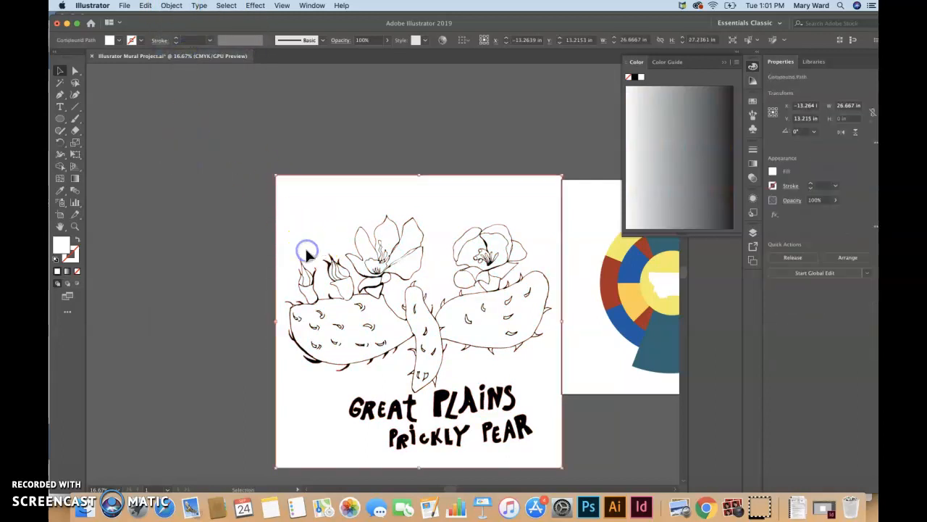
{"action": "key", "text": "Delete"}
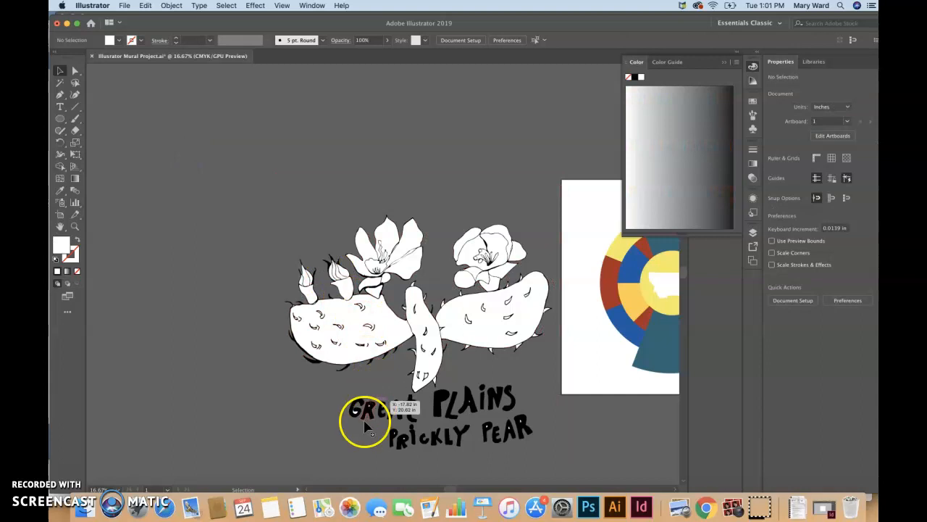
Try to switch the left flower's petal shape to CMYK colour mode.
{"action": "key", "text": "super+equal"}
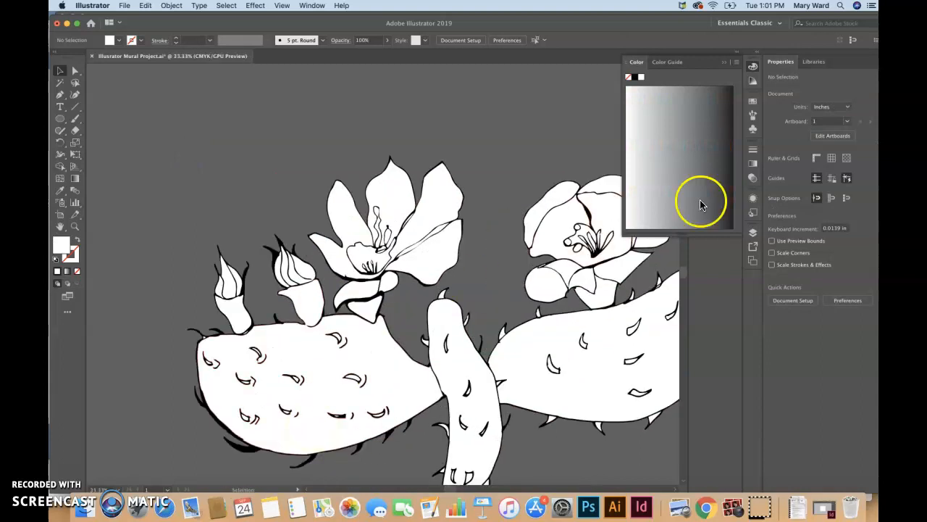
{"action": "left_click", "coordinate": [59, 71]}
{"action": "left_click", "coordinate": [342, 197]}
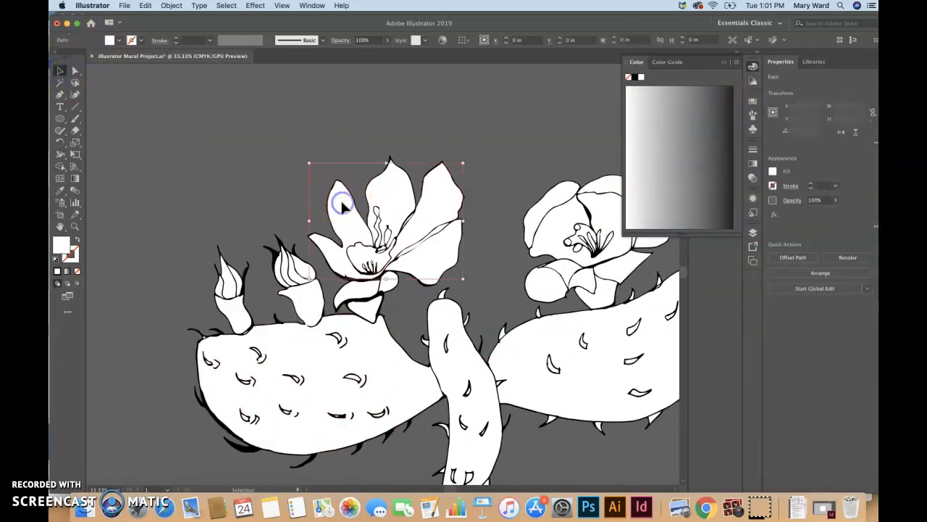
{"action": "left_click", "coordinate": [736, 65]}
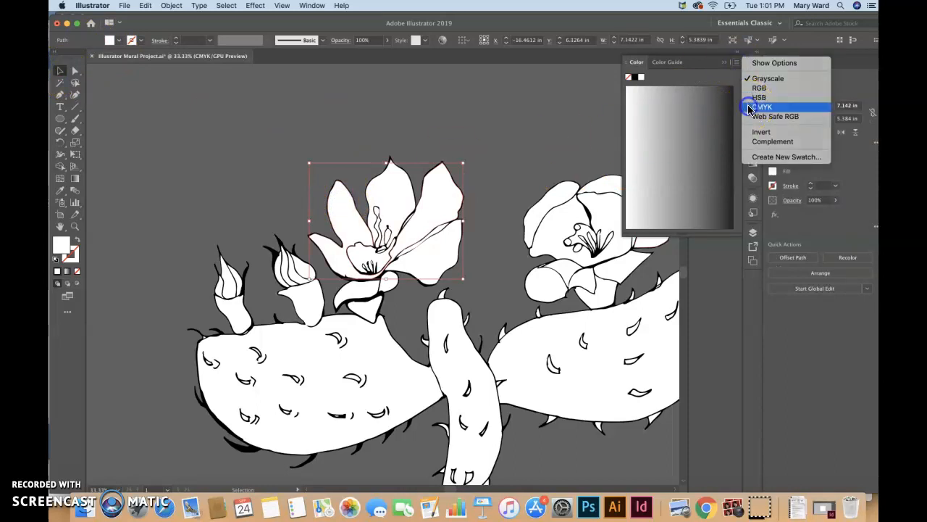
{"action": "left_click", "coordinate": [762, 107]}
{"action": "left_click", "coordinate": [483, 155]}
Try to switch all of the traced artwork to CMYK colour mode at once.
{"action": "left_click", "coordinate": [542, 332]}
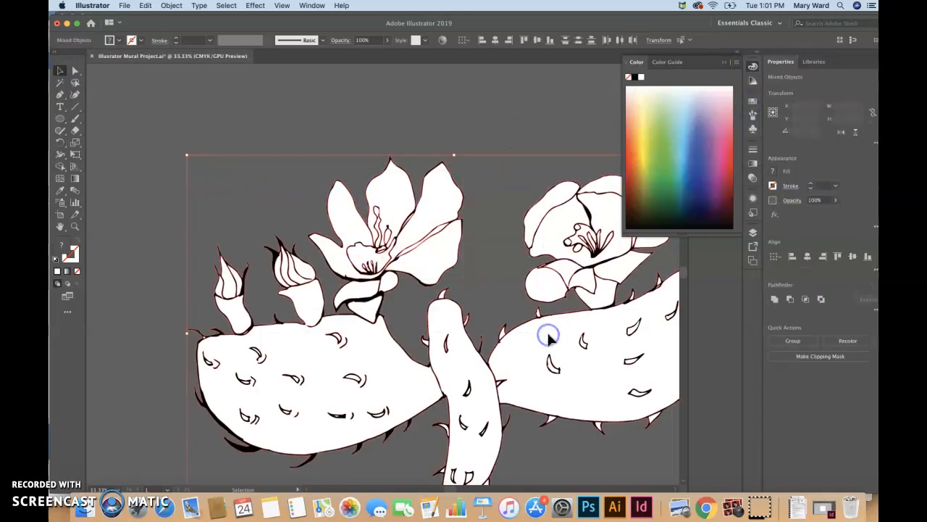
{"action": "left_click", "coordinate": [736, 63]}
{"action": "left_click", "coordinate": [762, 107]}
{"action": "left_click", "coordinate": [558, 113]}
Select the left flower's petals and set their colour mode to CMYK.
{"action": "left_click", "coordinate": [442, 200]}
{"action": "left_click", "coordinate": [736, 63]}
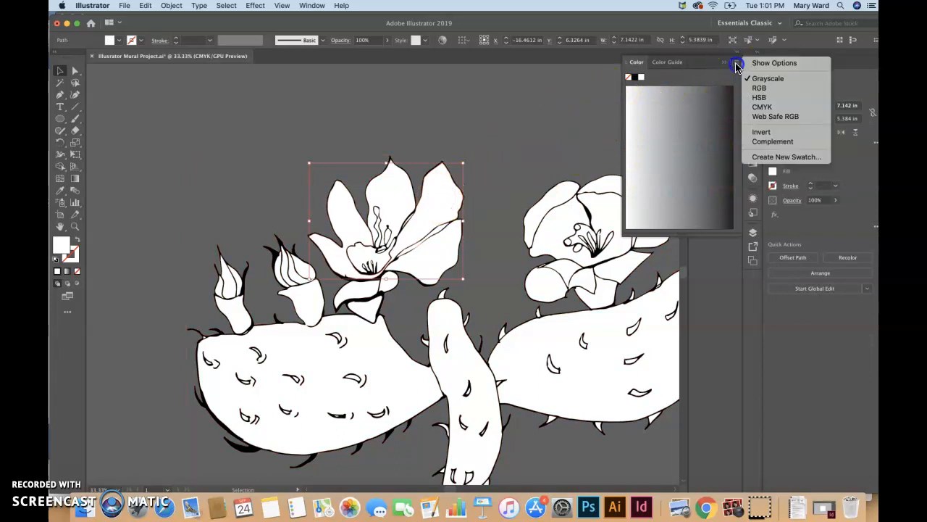
{"action": "left_click", "coordinate": [755, 106]}
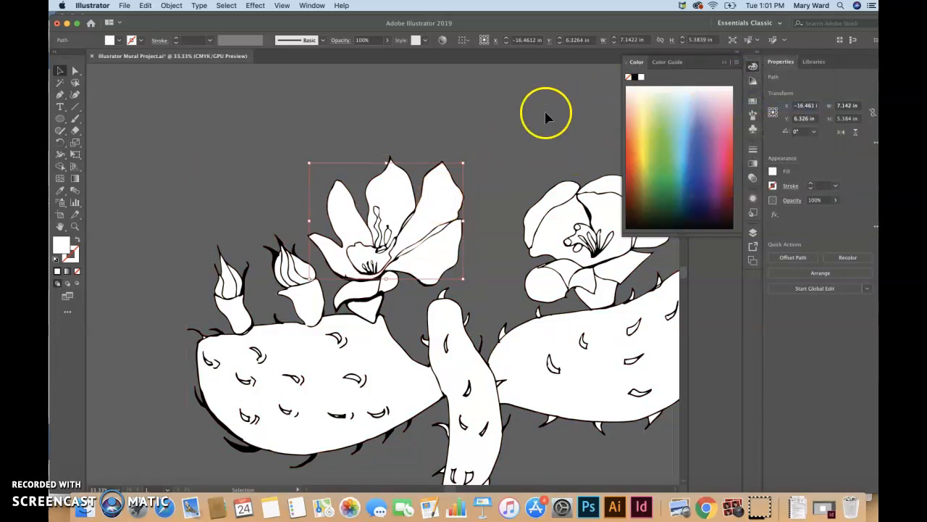
Fill the selected outer petals of the left flower with a bright red.
{"action": "double_click", "coordinate": [64, 249]}
{"action": "left_click_drag", "start_coordinate": [443, 210], "coordinate": [440, 194]}
{"action": "left_click", "coordinate": [572, 192]}
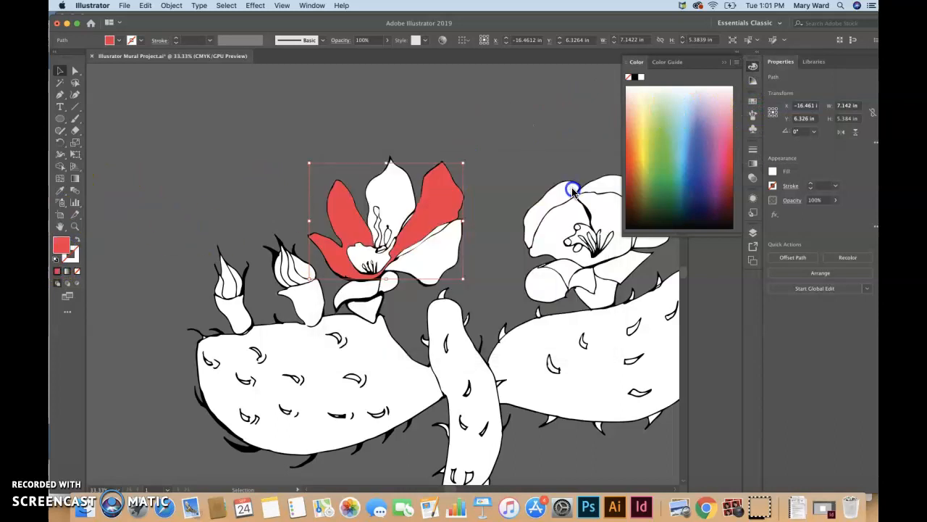
Fill the left flower's upper middle petal with pink EA6E80 and switch its colour mode from Grayscale to CMYK.
{"action": "left_click", "coordinate": [388, 189]}
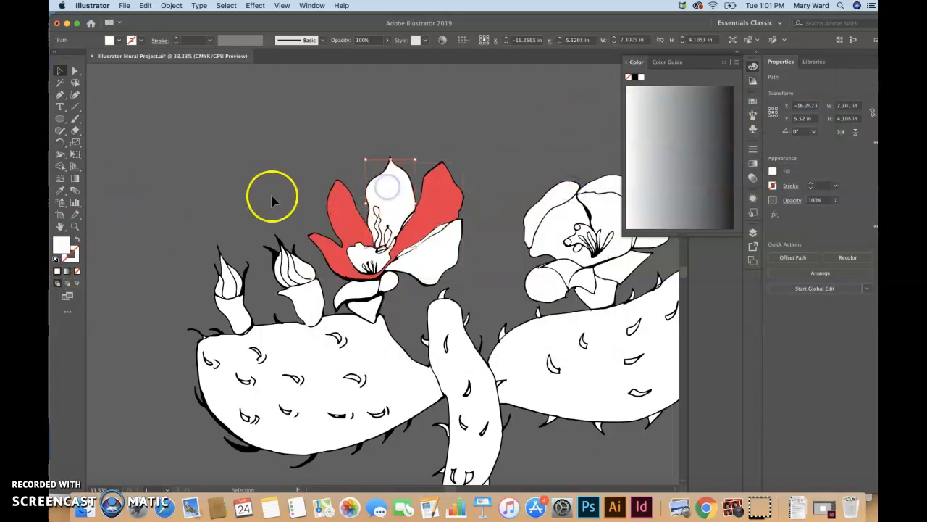
{"action": "double_click", "coordinate": [63, 247]}
{"action": "left_click_drag", "start_coordinate": [396, 211], "coordinate": [403, 198]}
{"action": "left_click", "coordinate": [579, 192]}
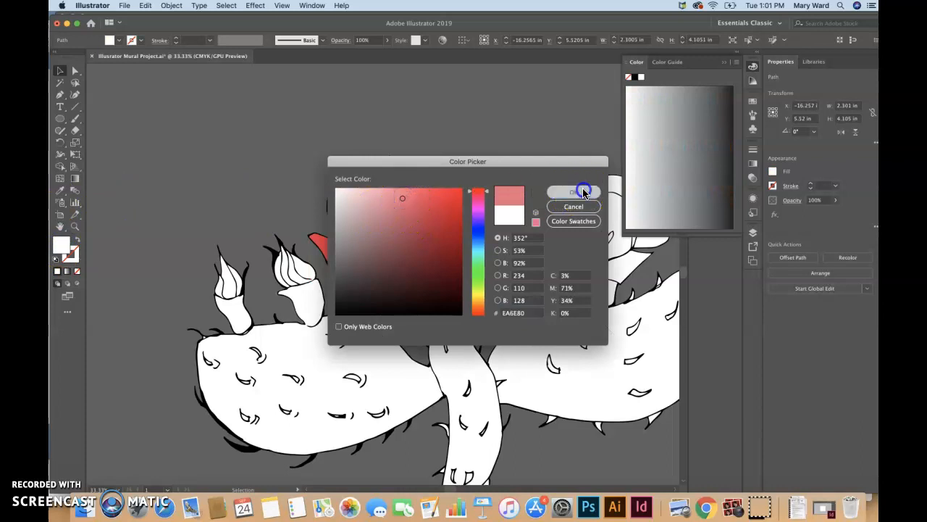
{"action": "left_click", "coordinate": [737, 62]}
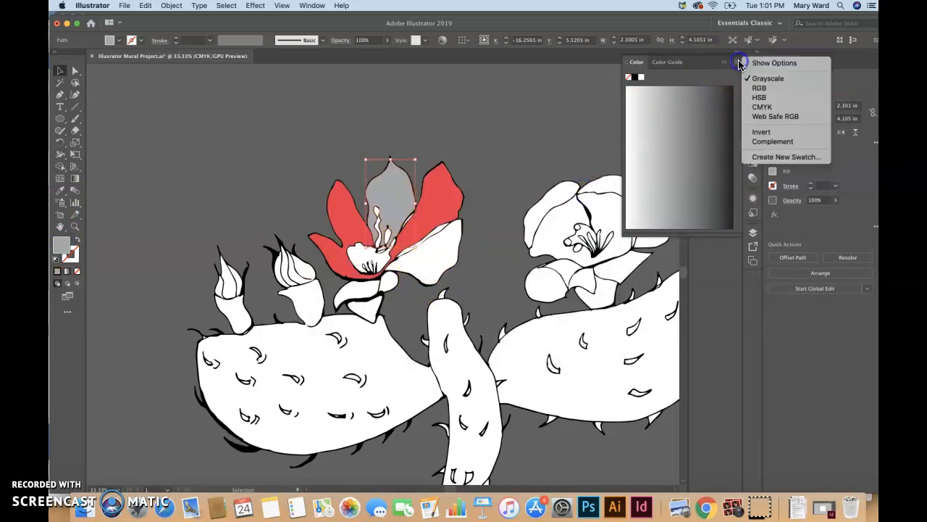
{"action": "left_click", "coordinate": [755, 107]}
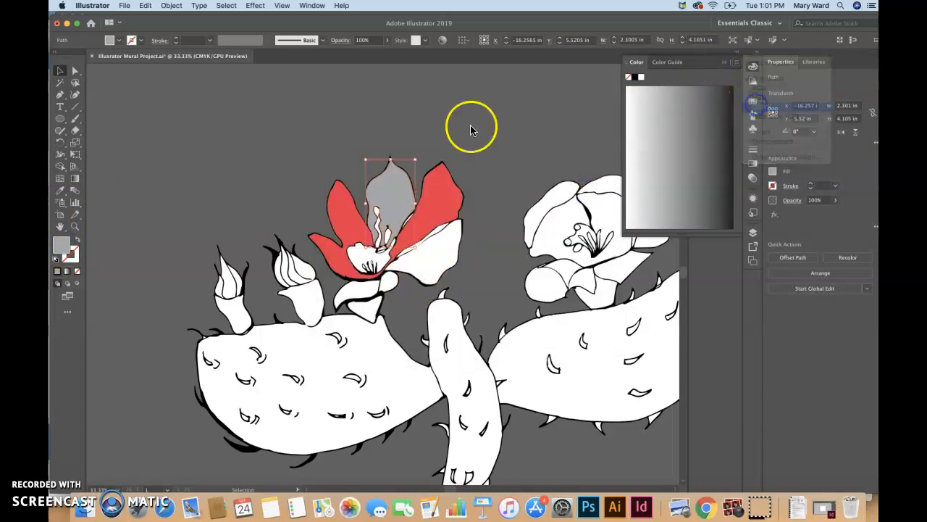
Copy the pink fill of the upper middle petal onto the left flower's lower right petal with the Eyedropper.
{"action": "left_click", "coordinate": [440, 258]}
{"action": "left_click", "coordinate": [60, 190]}
{"action": "left_click", "coordinate": [378, 192]}
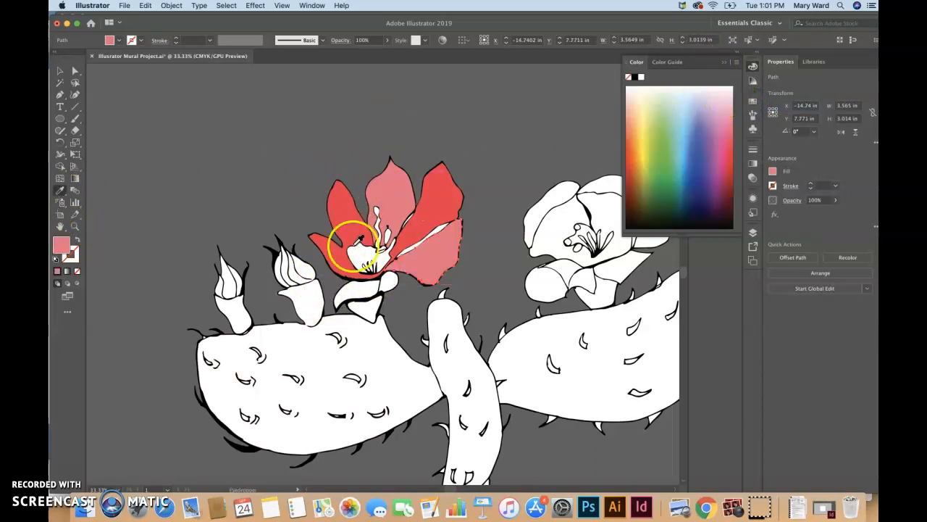
{"action": "left_click", "coordinate": [362, 287]}
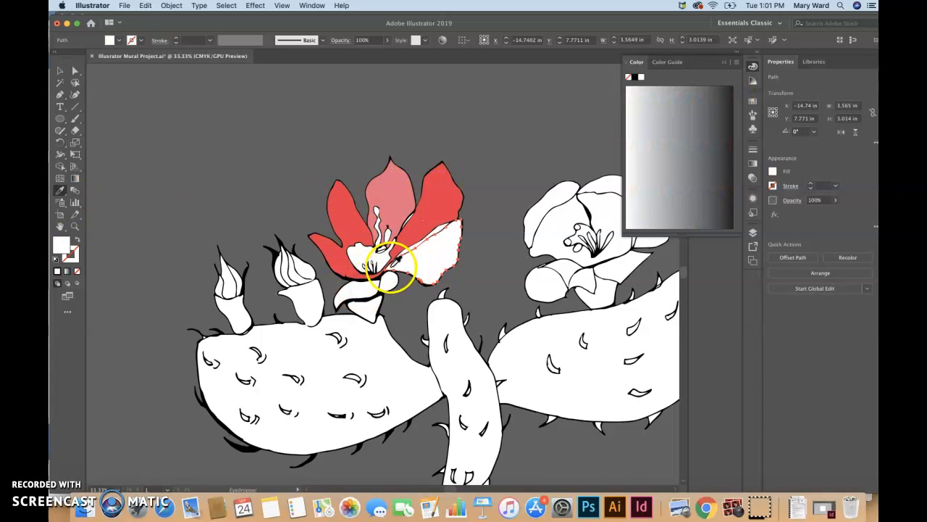
{"action": "left_click", "coordinate": [388, 226]}
Select the white sepal shapes directly beneath the left flower together.
{"action": "left_click", "coordinate": [60, 71]}
{"action": "left_click", "coordinate": [368, 290]}
{"action": "left_click", "coordinate": [387, 286], "text": "shift"}
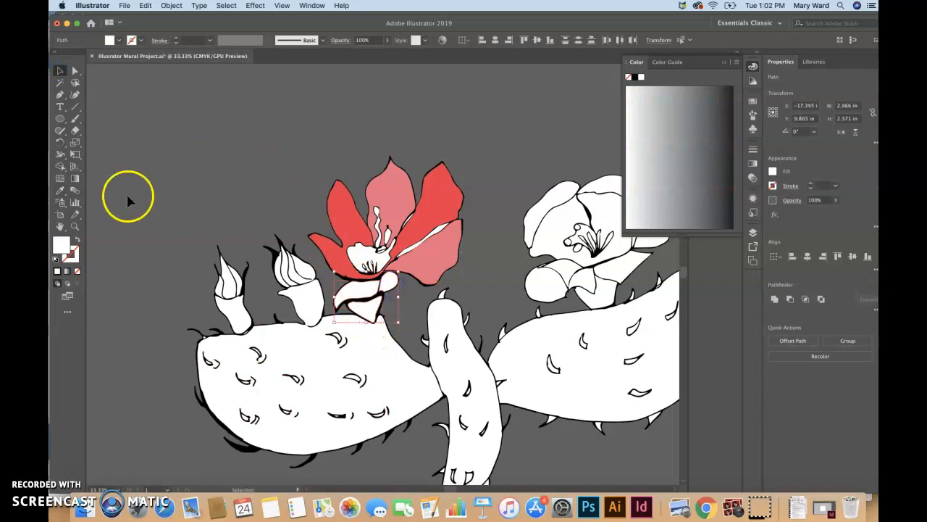
{"action": "double_click", "coordinate": [61, 245]}
{"action": "left_click", "coordinate": [477, 297]}
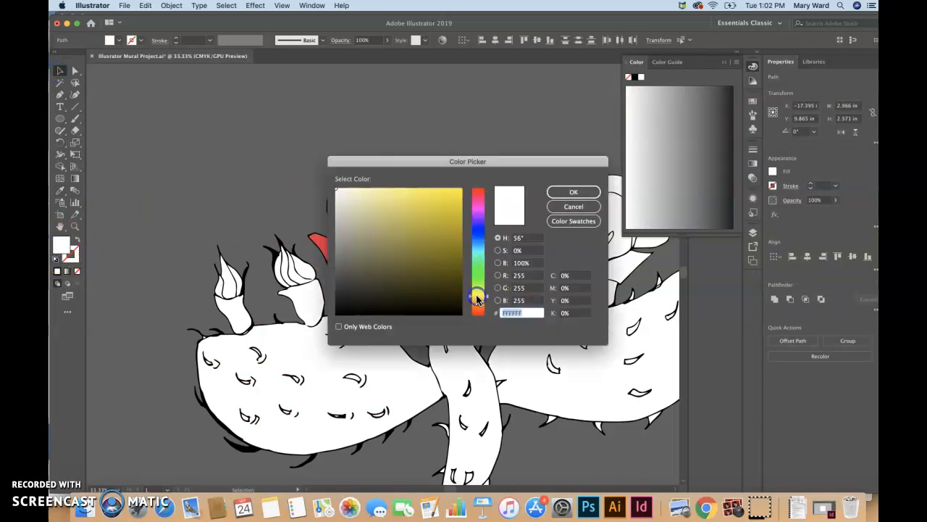
{"action": "left_click", "coordinate": [426, 197]}
{"action": "left_click", "coordinate": [555, 205]}
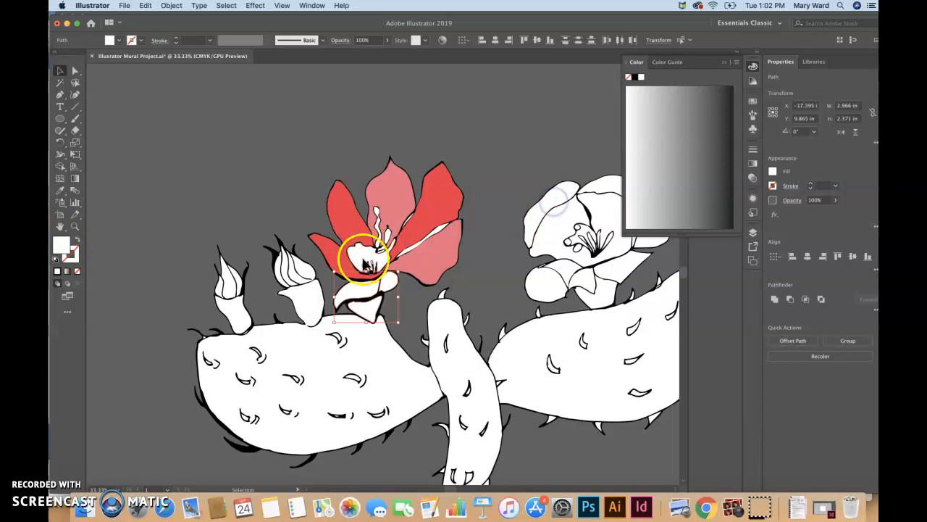
Fill the selected sepals with yellow E5E15C, switch them to CMYK colour mode, and collapse the Color panel.
{"action": "double_click", "coordinate": [61, 245]}
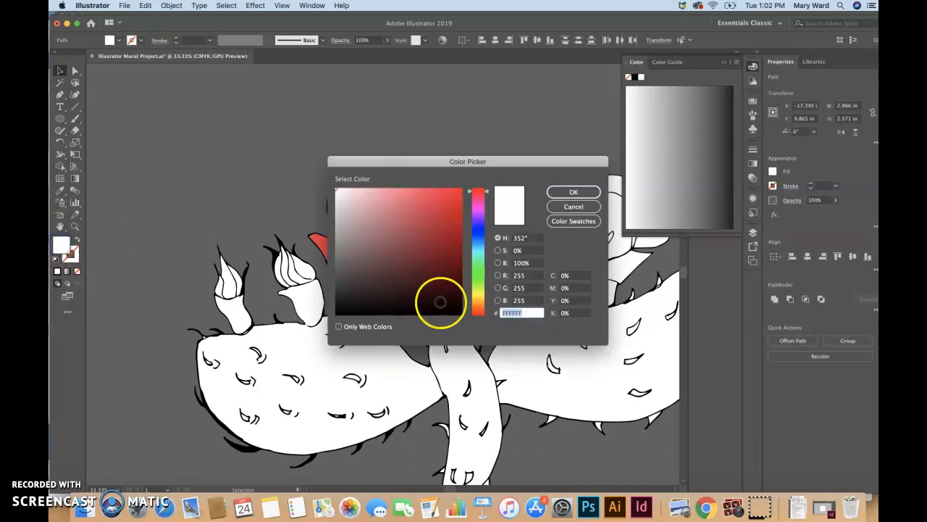
{"action": "left_click", "coordinate": [477, 296]}
{"action": "left_click", "coordinate": [413, 199]}
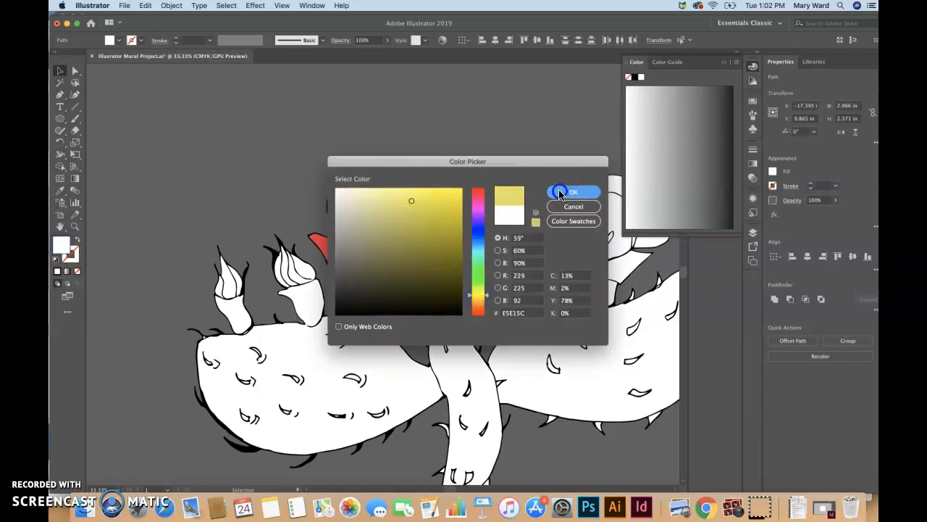
{"action": "left_click", "coordinate": [573, 192]}
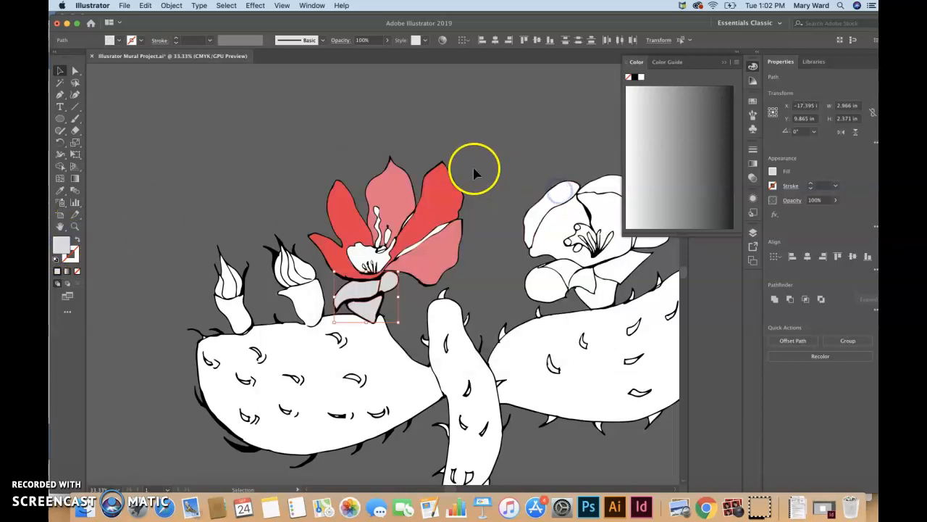
{"action": "left_click", "coordinate": [737, 63]}
{"action": "left_click", "coordinate": [758, 108]}
{"action": "left_click", "coordinate": [544, 124]}
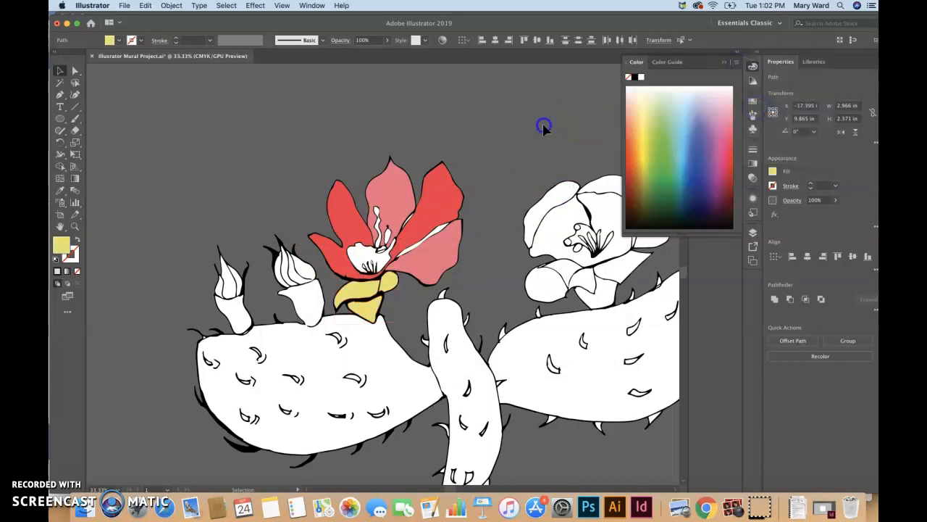
{"action": "left_click", "coordinate": [723, 67]}
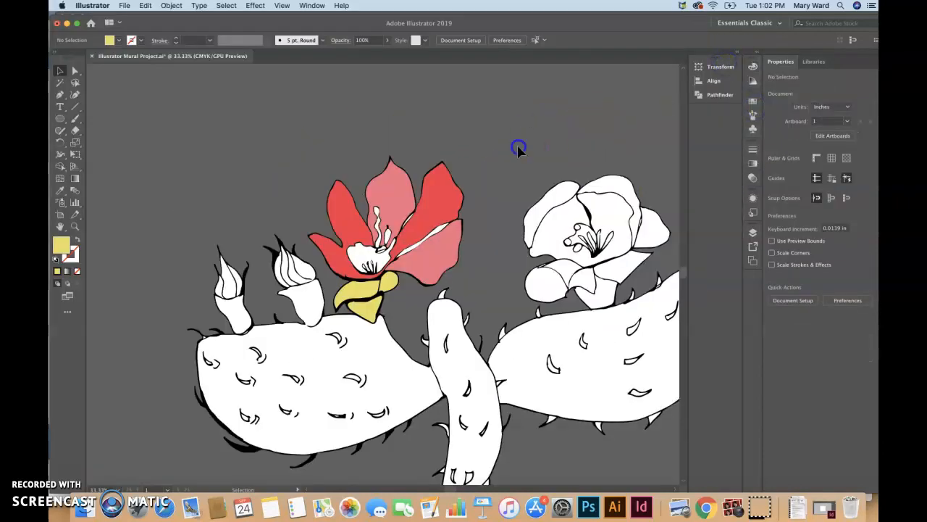
Switch to Photoshop and convert CactusDrawing.jpg from Grayscale to CMYK Color mode.
{"action": "left_click", "coordinate": [588, 507]}
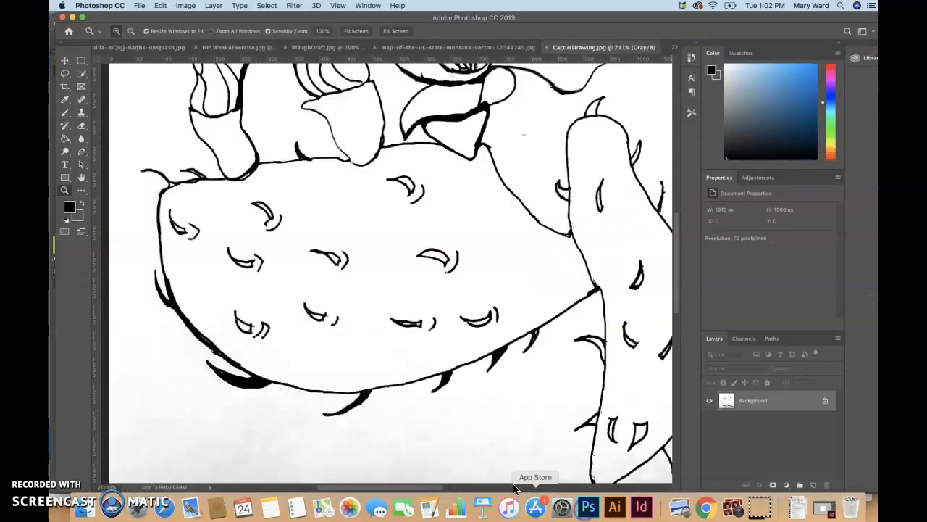
{"action": "key", "text": "super+0"}
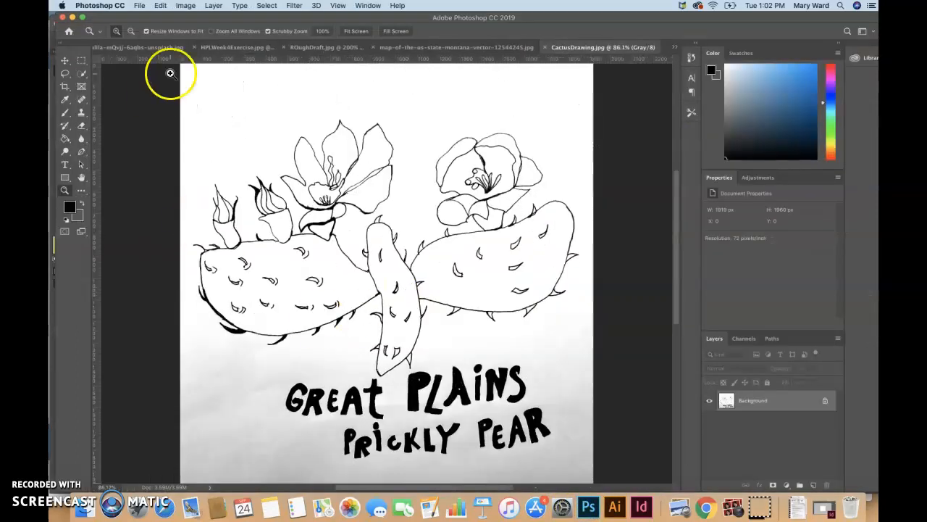
{"action": "left_click", "coordinate": [190, 5]}
{"action": "mouse_move", "coordinate": [217, 16]}
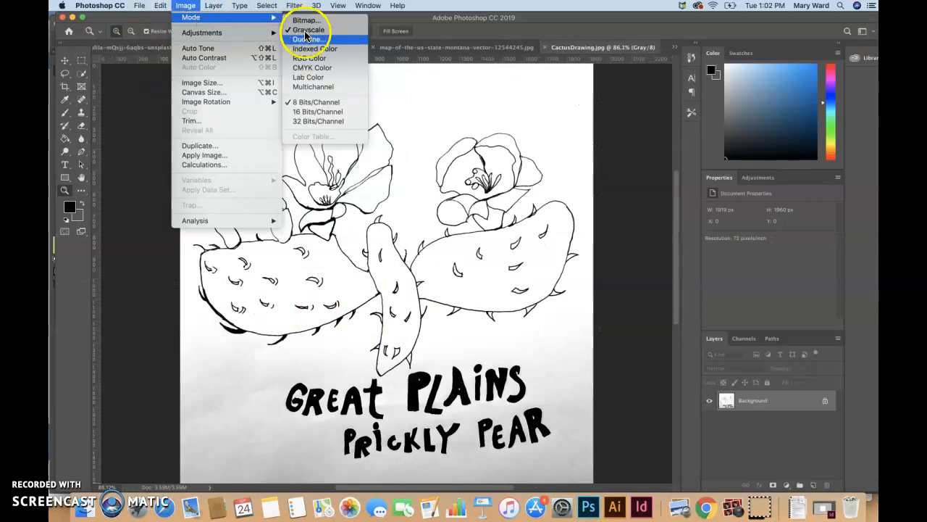
{"action": "left_click", "coordinate": [310, 71]}
{"action": "left_click", "coordinate": [551, 199]}
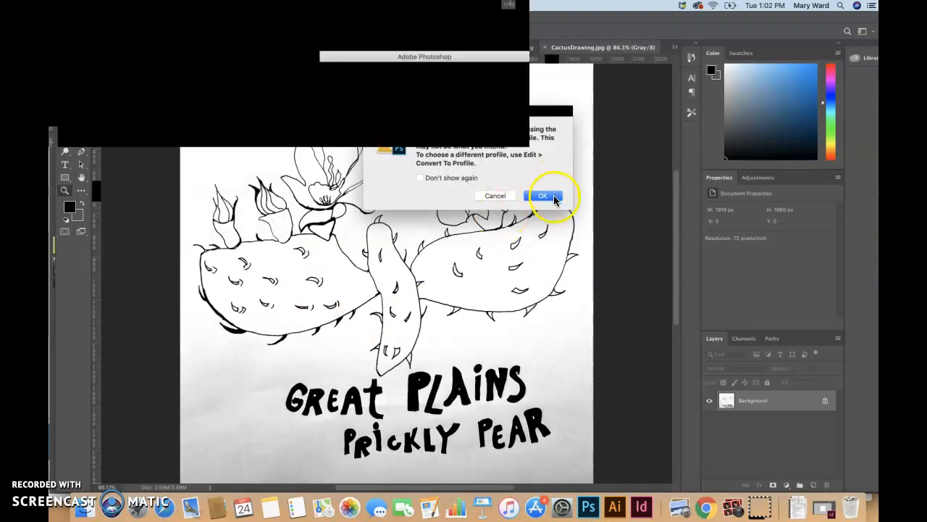
Return to Illustrator and place the linked CactusDrawing.jpg beside the existing cactus artwork, on its left.
{"action": "left_click", "coordinate": [614, 508]}
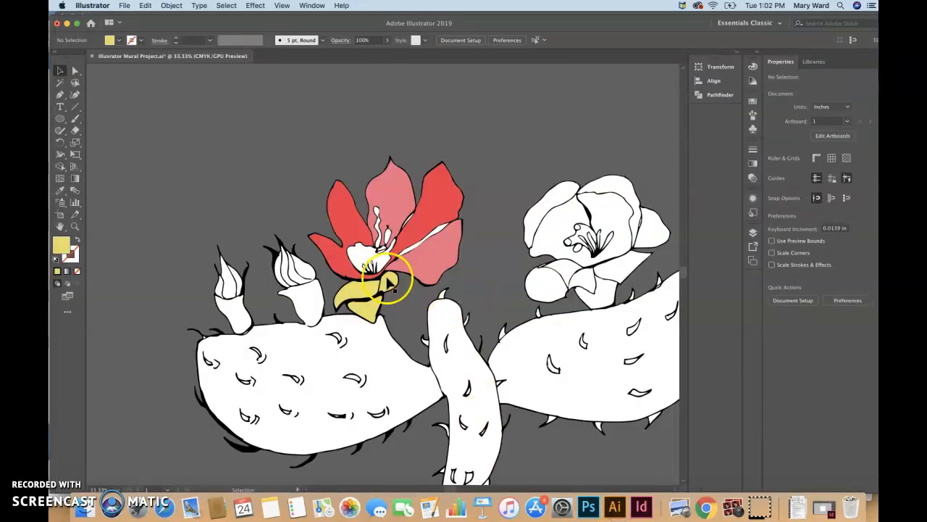
{"action": "key", "text": "super+minus"}
{"action": "key", "text": "super+minus"}
{"action": "key", "text": "super+minus"}
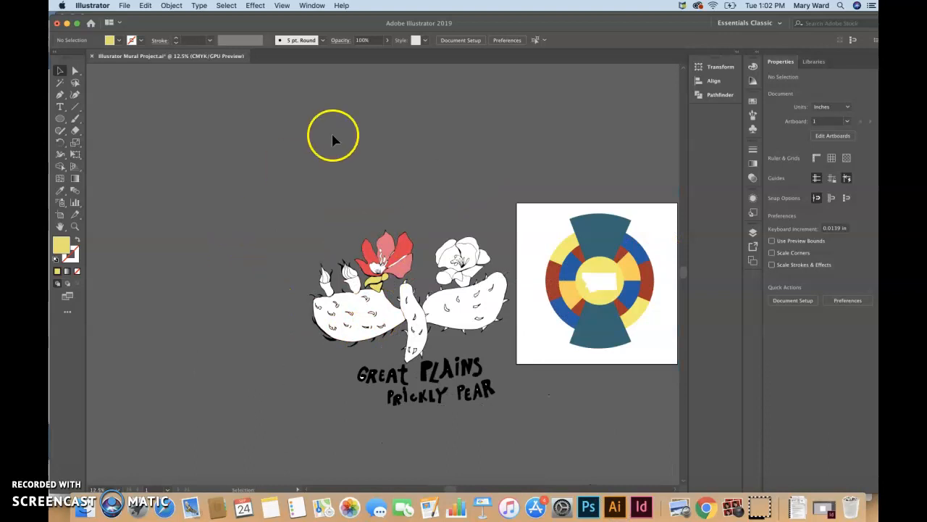
{"action": "left_click", "coordinate": [121, 7]}
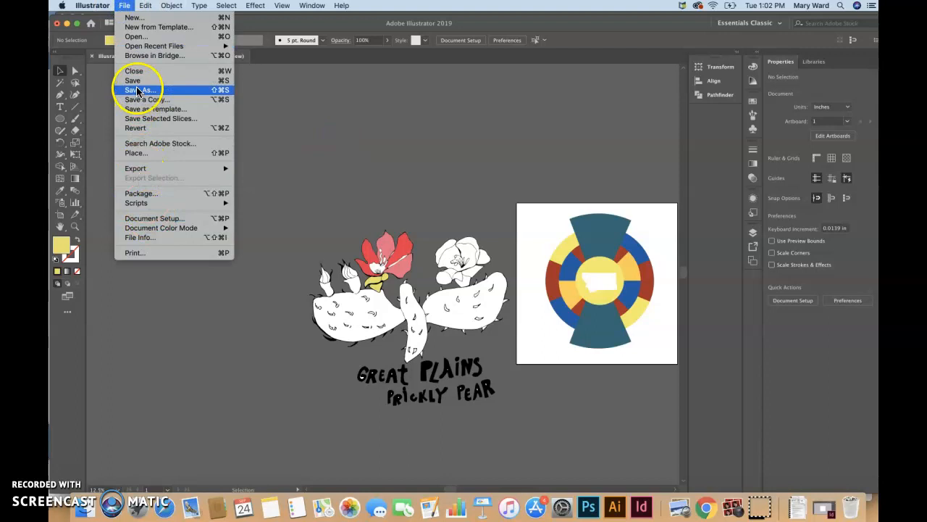
{"action": "left_click", "coordinate": [135, 153]}
{"action": "left_click", "coordinate": [398, 103]}
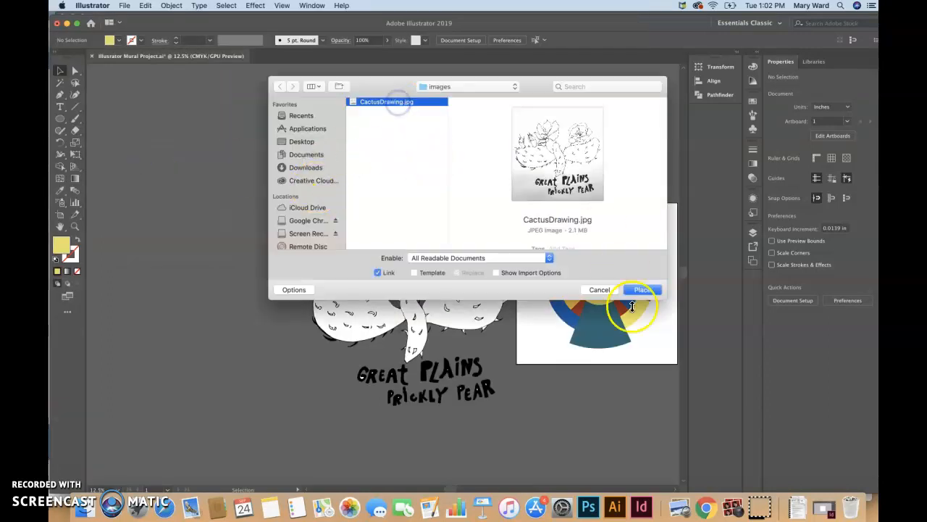
{"action": "left_click", "coordinate": [639, 290]}
{"action": "left_click", "coordinate": [178, 118]}
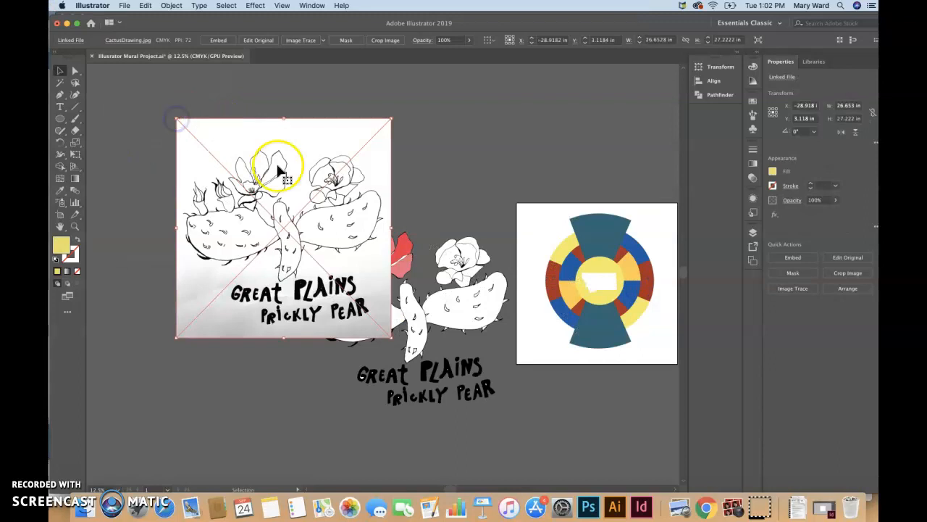
{"action": "left_click_drag", "start_coordinate": [346, 257], "coordinate": [246, 239]}
Image-trace the newly placed cactus drawing with Make and Expand.
{"action": "left_click", "coordinate": [180, 5]}
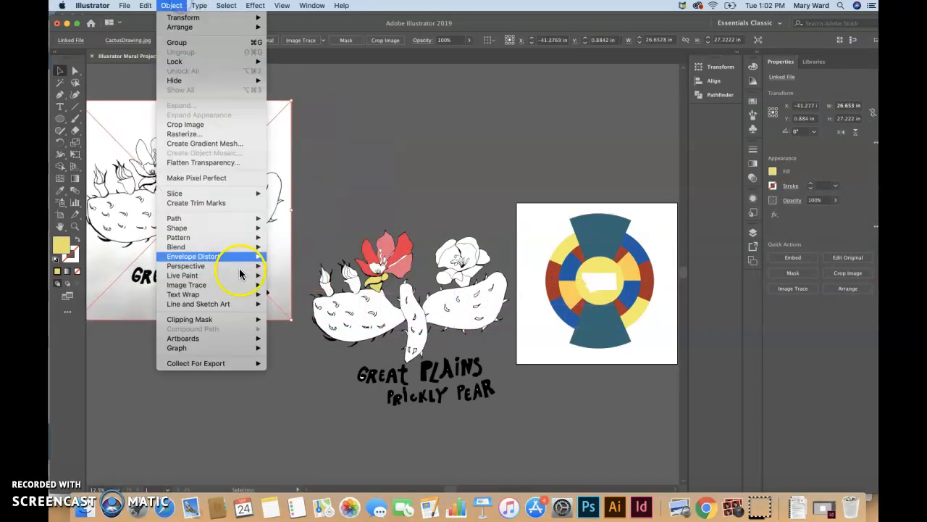
{"action": "mouse_move", "coordinate": [255, 287]}
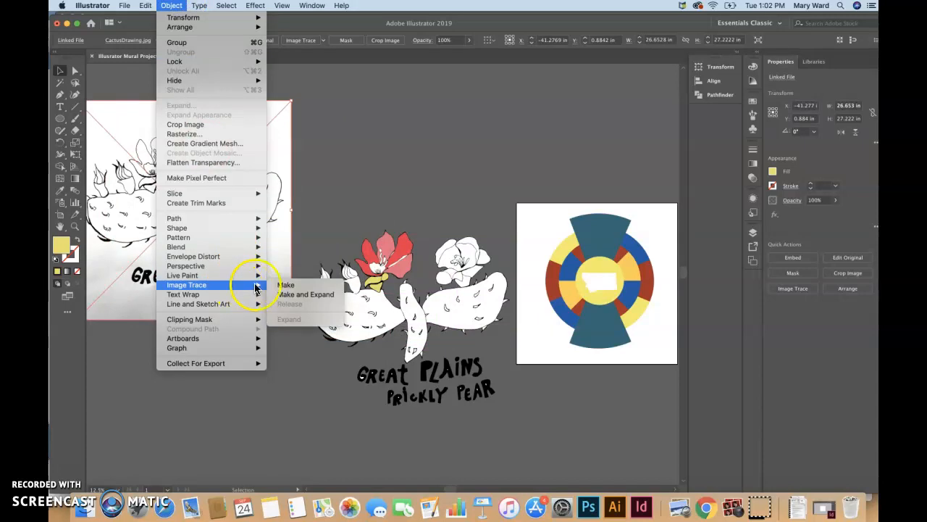
{"action": "left_click", "coordinate": [305, 294]}
{"action": "left_click", "coordinate": [572, 276]}
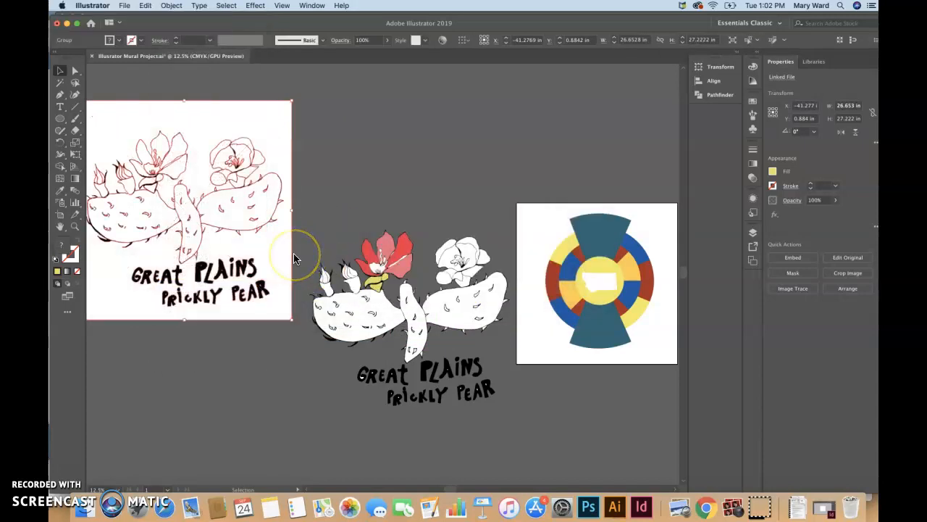
Ungroup the new cactus tracing and delete its white background shape.
{"action": "left_click", "coordinate": [345, 210]}
{"action": "left_click", "coordinate": [264, 243]}
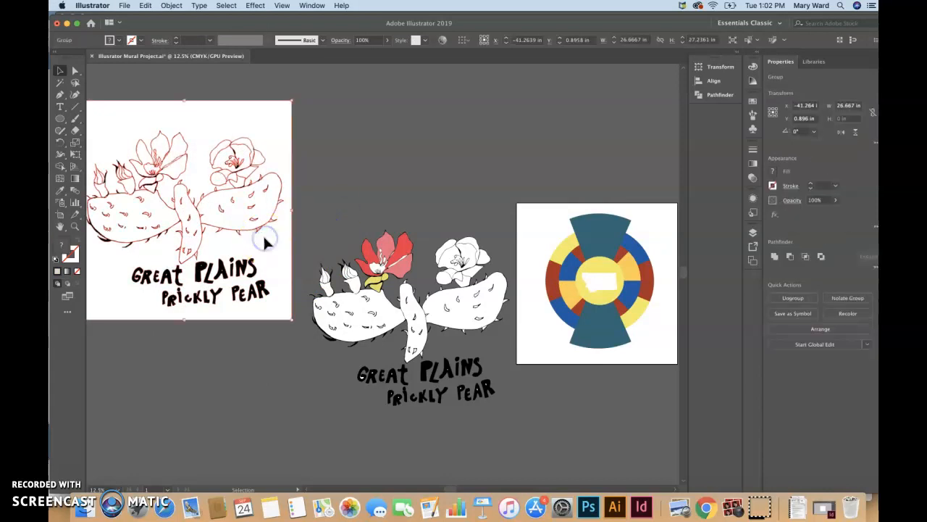
{"action": "left_click", "coordinate": [370, 160]}
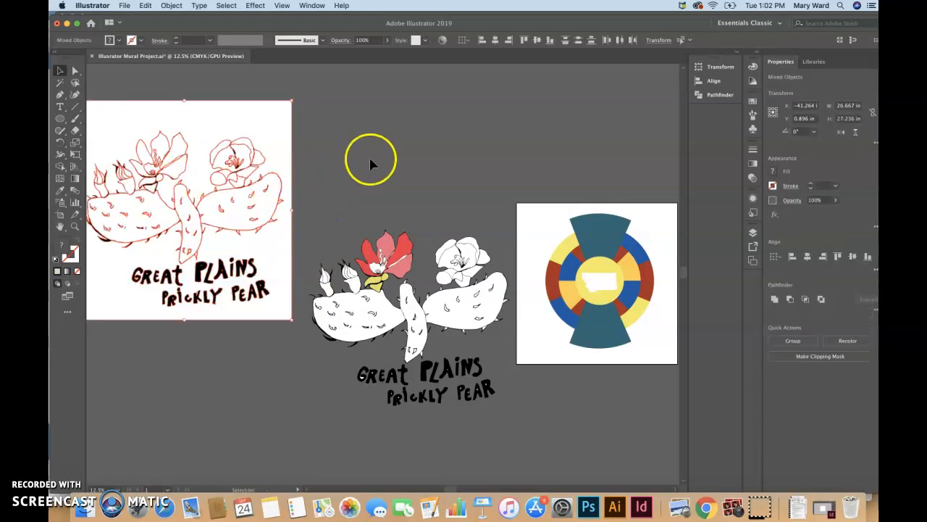
{"action": "left_click", "coordinate": [268, 249]}
{"action": "left_click", "coordinate": [172, 6]}
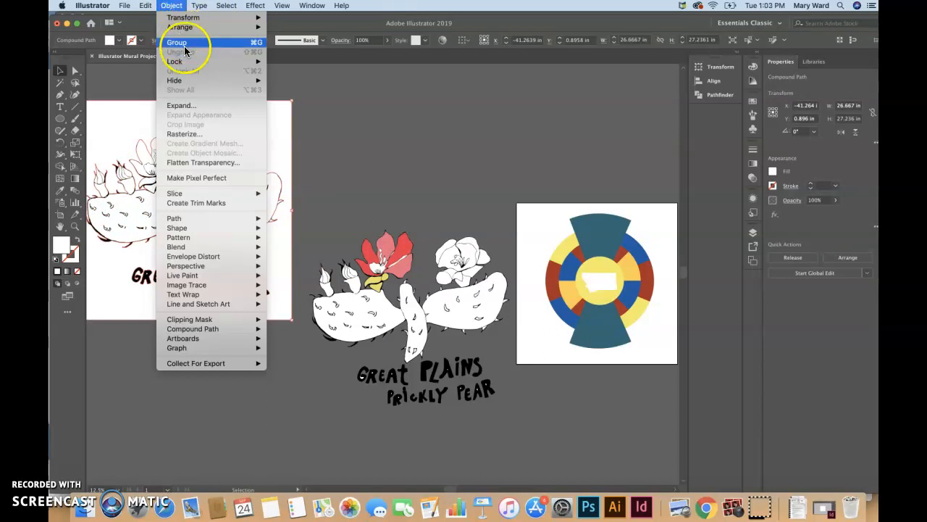
{"action": "left_click", "coordinate": [356, 103]}
{"action": "left_click", "coordinate": [297, 121]}
{"action": "left_click", "coordinate": [282, 119]}
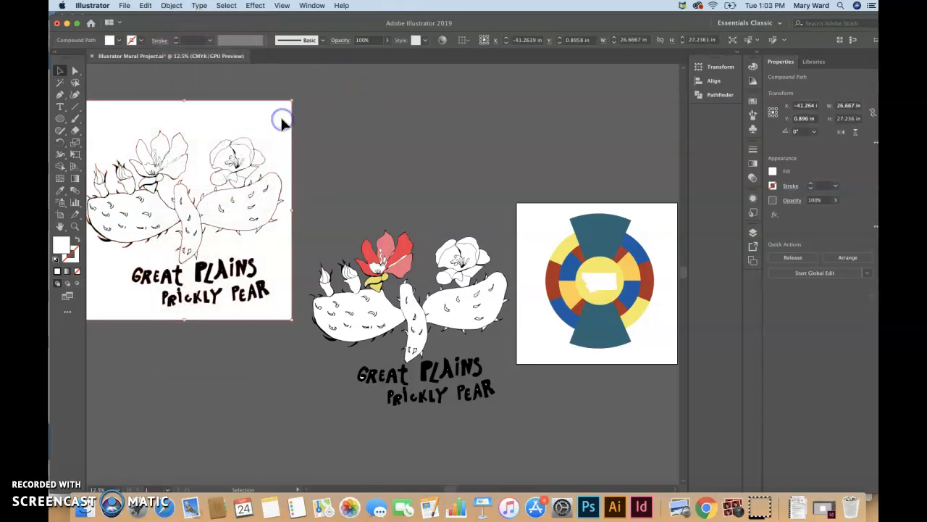
{"action": "key", "text": "Delete"}
Select the large front petal of the right flower in the new tracing and choose red E51F3B as its fill.
{"action": "left_click", "coordinate": [240, 157]}
{"action": "left_click", "coordinate": [112, 206]}
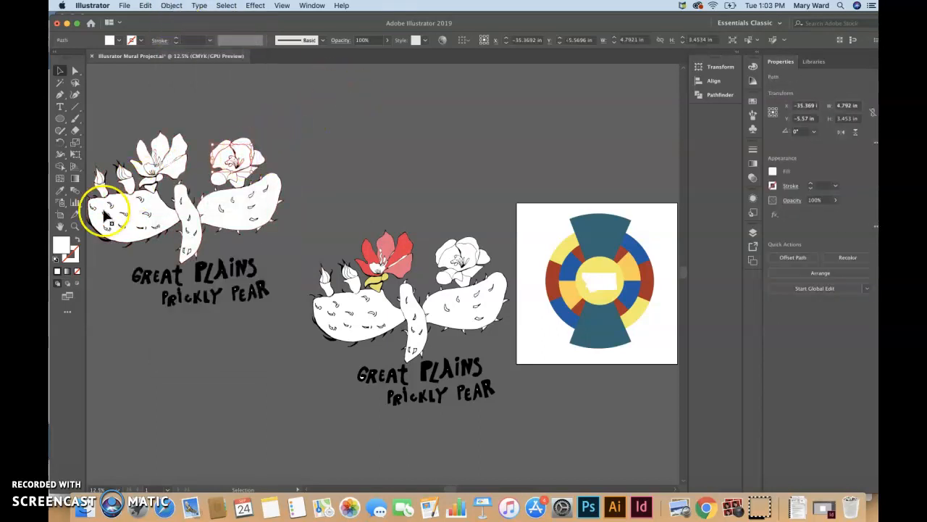
{"action": "double_click", "coordinate": [60, 245]}
{"action": "left_click", "coordinate": [449, 197]}
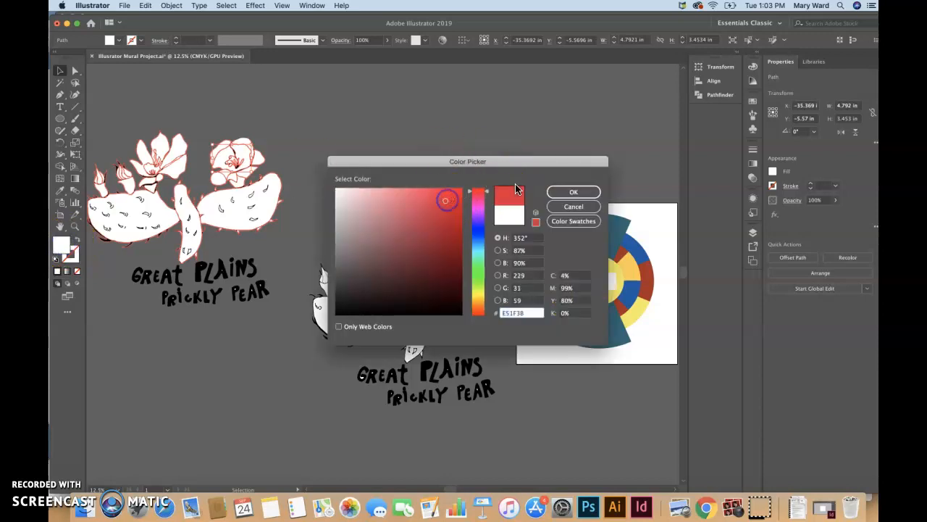
{"action": "left_click", "coordinate": [559, 192]}
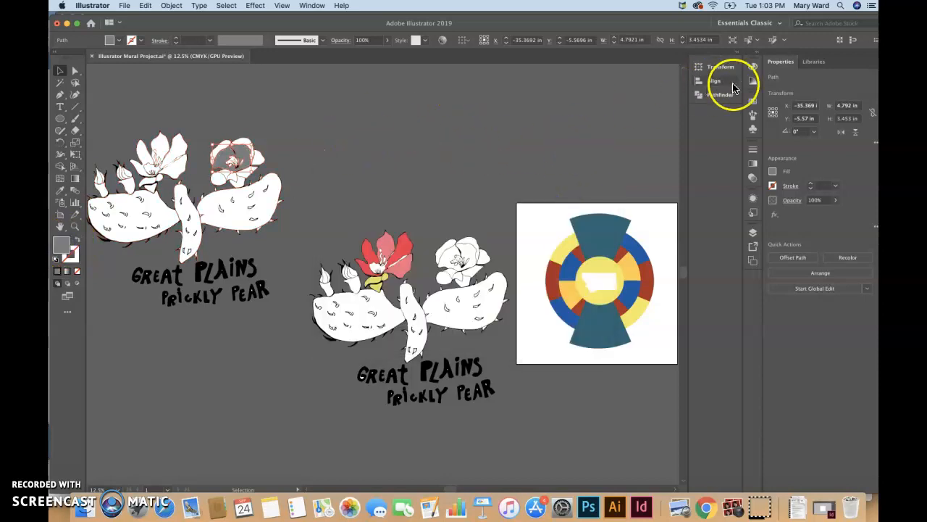
Switch the color model of the selected petal's fill from Grayscale to CMYK and deselect the petal.
{"action": "left_click", "coordinate": [313, 5]}
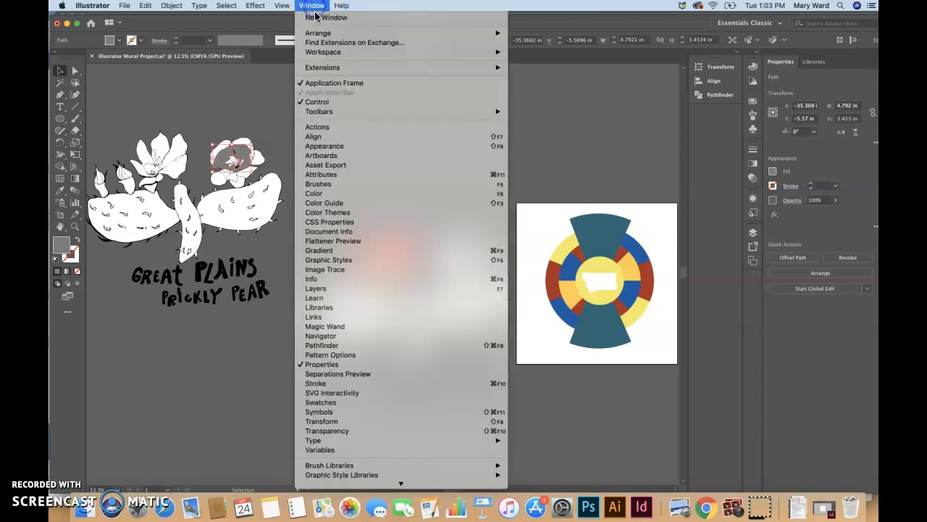
{"action": "left_click", "coordinate": [336, 185]}
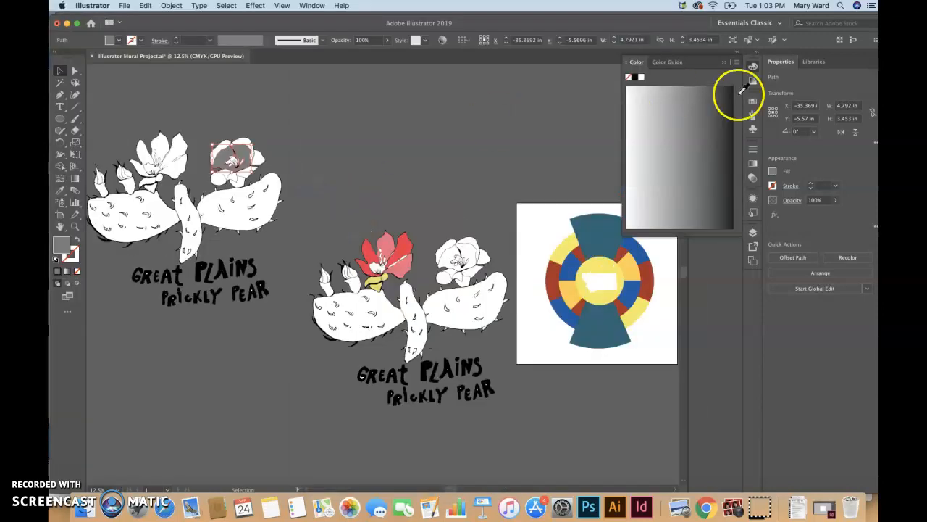
{"action": "left_click", "coordinate": [735, 62]}
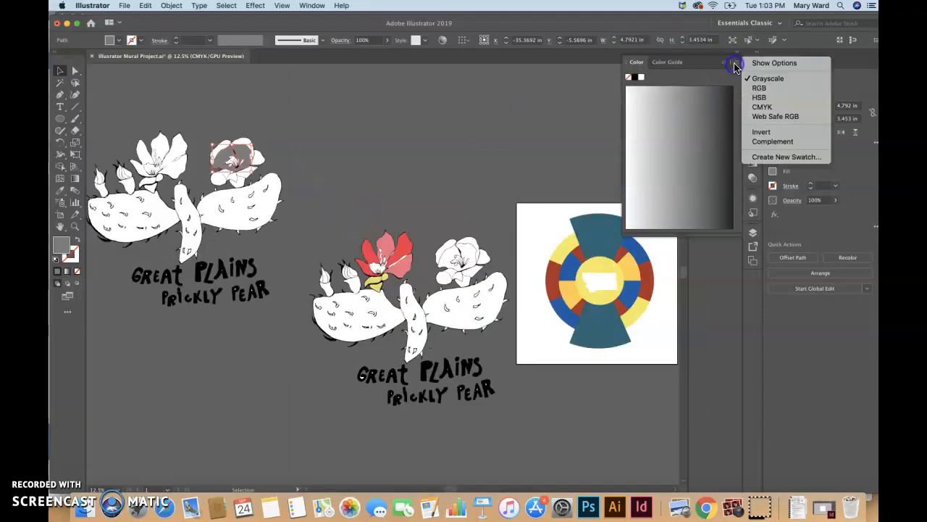
{"action": "left_click", "coordinate": [758, 99]}
{"action": "left_click", "coordinate": [433, 123]}
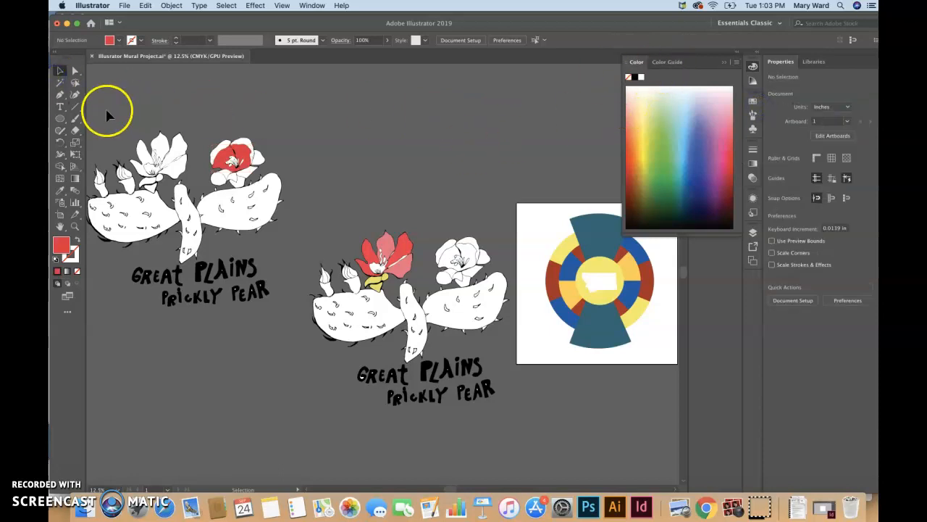
Delete the entire second cactus tracing along with its stray leftover fragments, and collapse the color controls.
{"action": "left_click", "coordinate": [270, 299]}
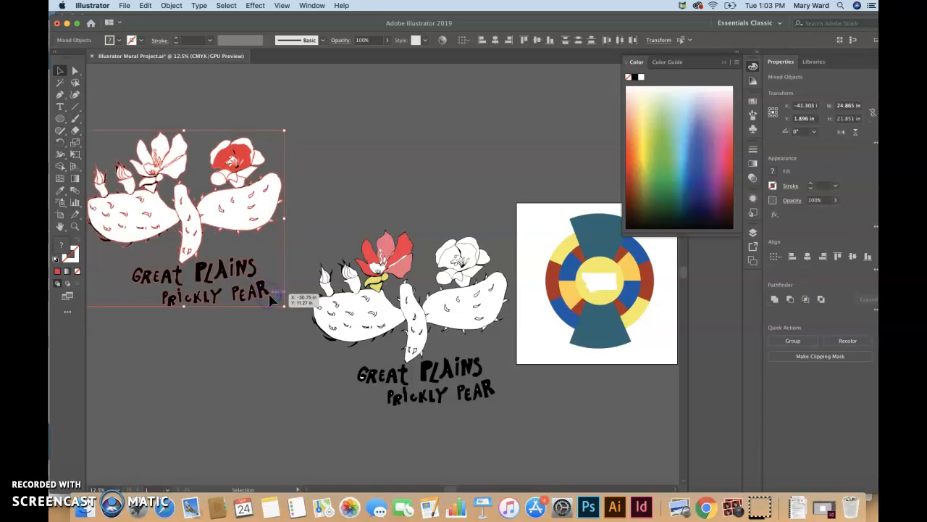
{"action": "key", "text": "Delete"}
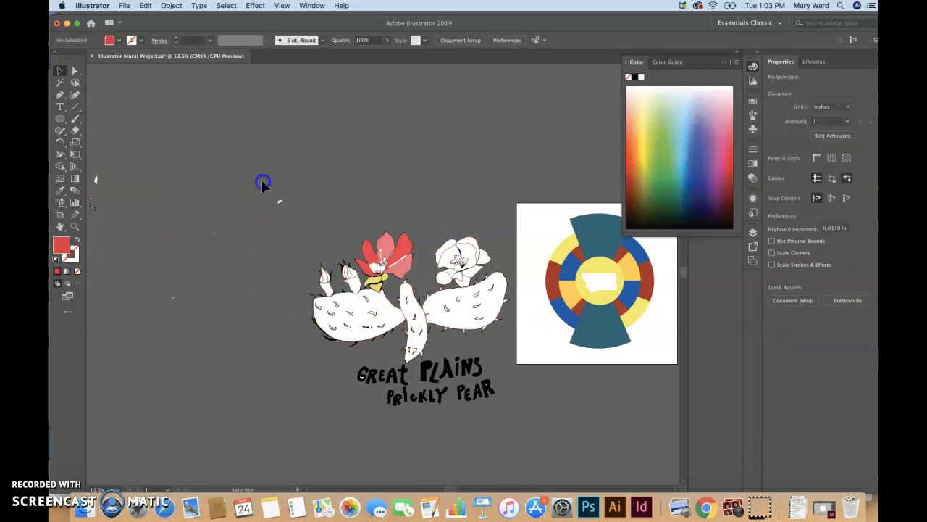
{"action": "left_click", "coordinate": [283, 215]}
{"action": "key", "text": "Delete"}
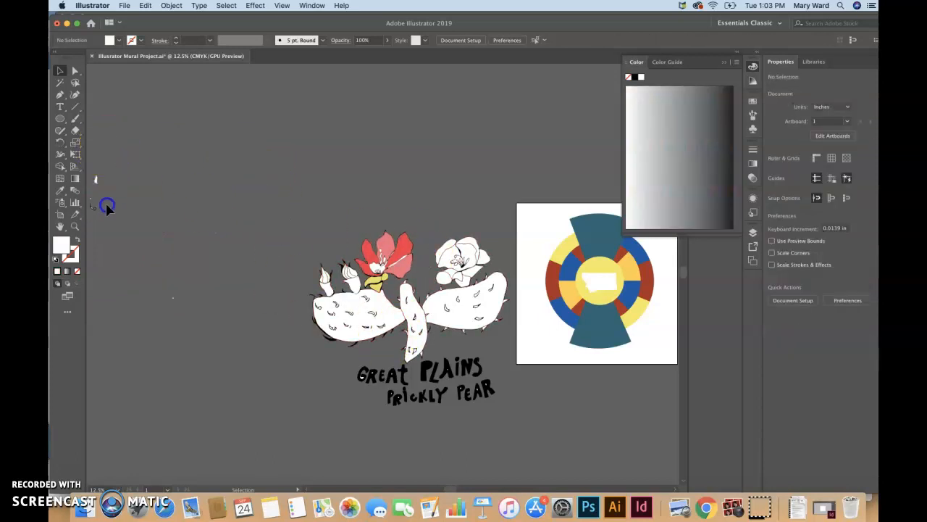
{"action": "scroll", "coordinate": [91, 219], "scroll_direction": "left", "scroll_amount": 2}
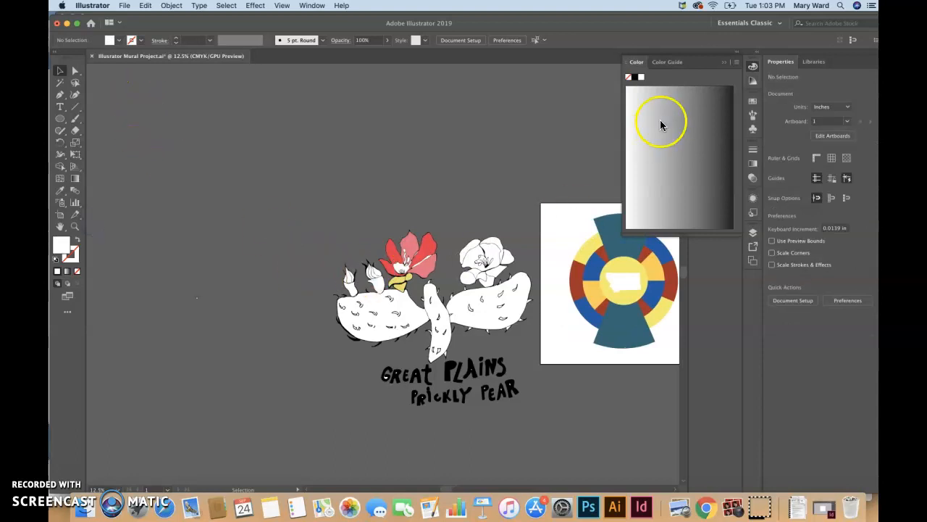
{"action": "left_click", "coordinate": [723, 63]}
Select the leftmost pad of the remaining cactus artwork and choose green A4BC4A as its fill.
{"action": "key", "text": "super+equal"}
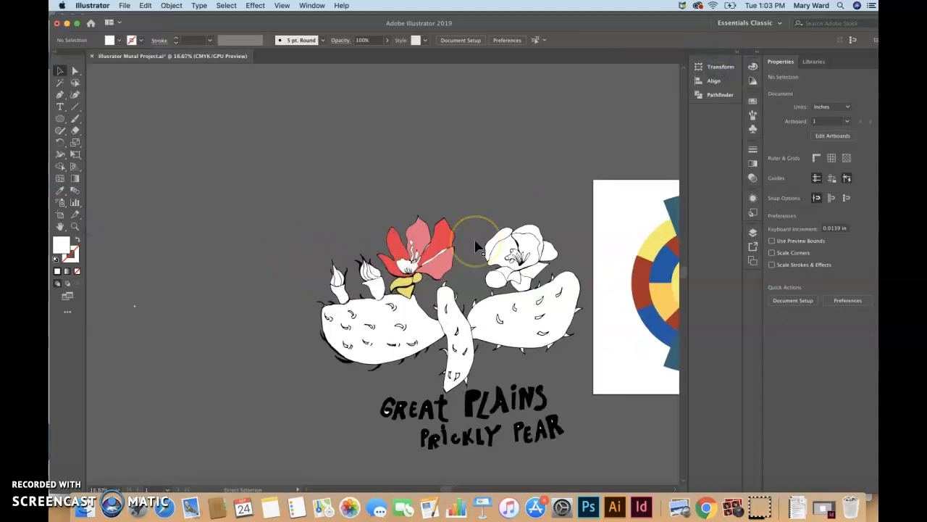
{"action": "key", "text": "super+equal"}
{"action": "left_click_drag", "start_coordinate": [617, 355], "coordinate": [360, 259]}
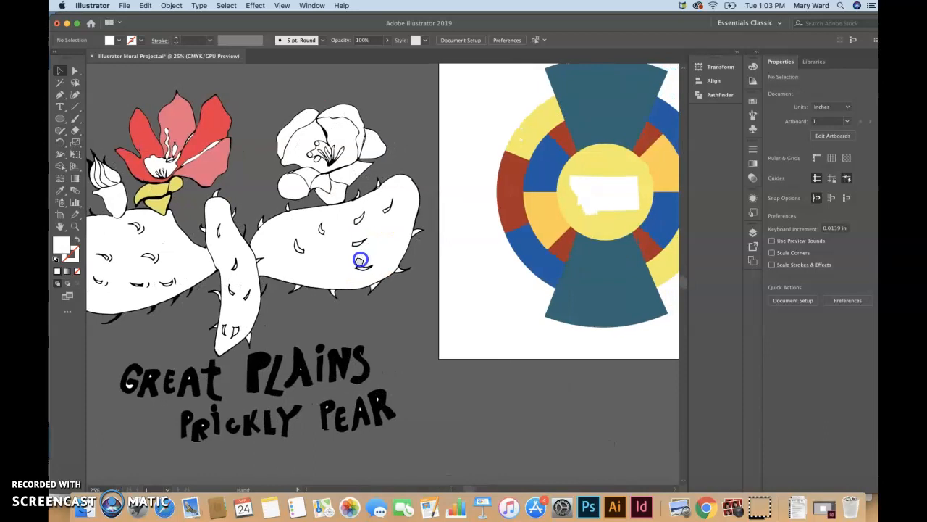
{"action": "left_click_drag", "start_coordinate": [366, 334], "coordinate": [475, 335]}
{"action": "left_click", "coordinate": [268, 202]}
{"action": "left_click", "coordinate": [267, 243]}
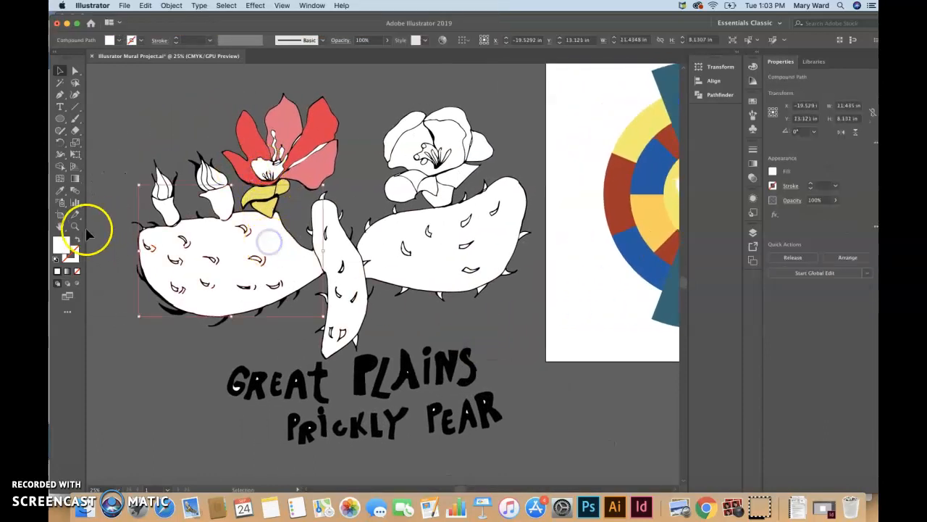
{"action": "double_click", "coordinate": [64, 250]}
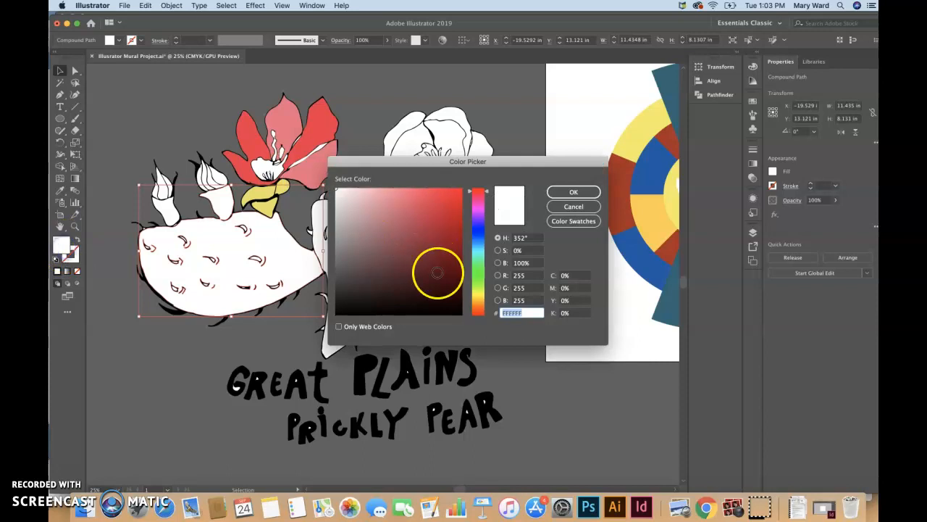
{"action": "left_click", "coordinate": [477, 289]}
{"action": "left_click", "coordinate": [407, 211]}
{"action": "left_click", "coordinate": [395, 197]}
{"action": "left_click", "coordinate": [414, 222]}
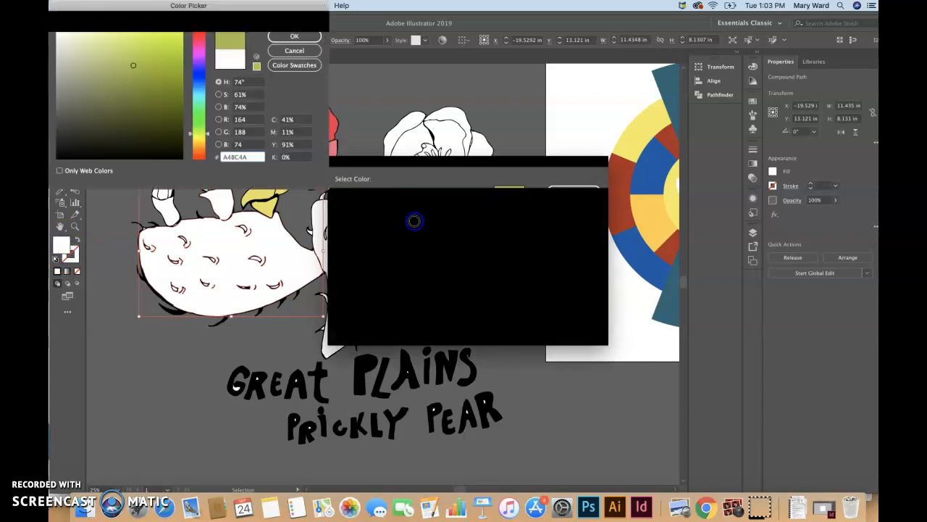
{"action": "left_click", "coordinate": [583, 195]}
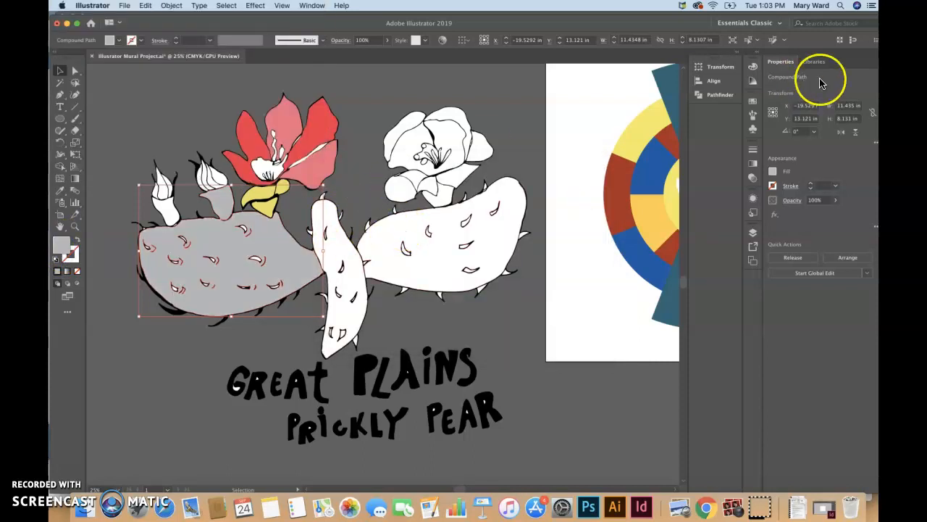
Switch the color model of the leftmost pad's fill from Grayscale to CMYK.
{"action": "left_click", "coordinate": [312, 5]}
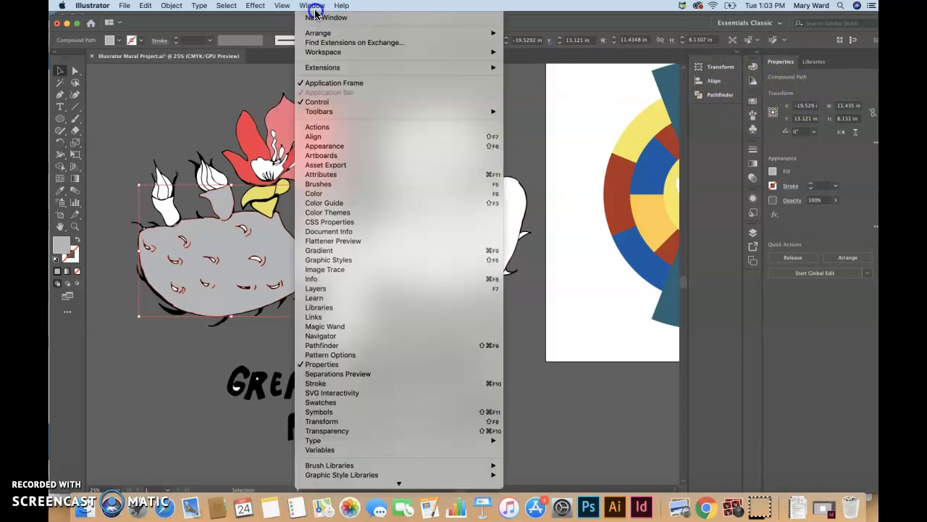
{"action": "left_click", "coordinate": [315, 194]}
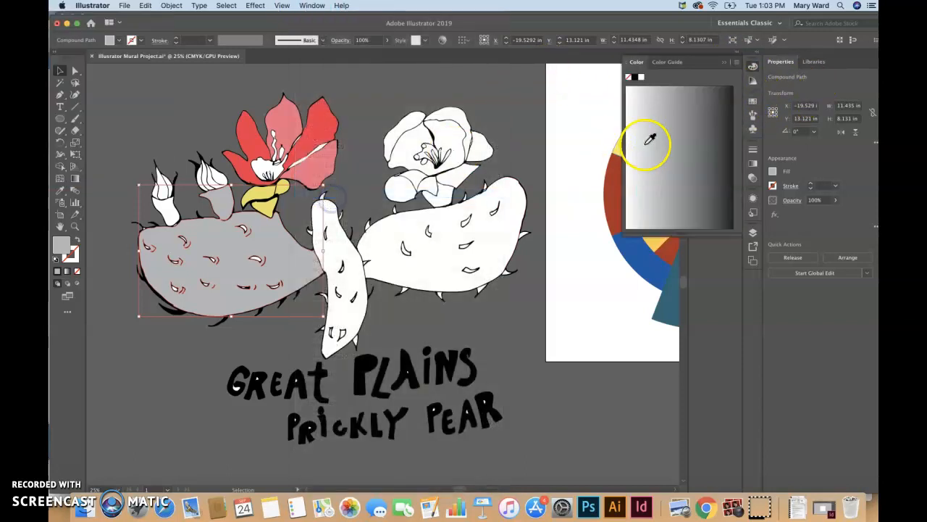
{"action": "left_click", "coordinate": [735, 65]}
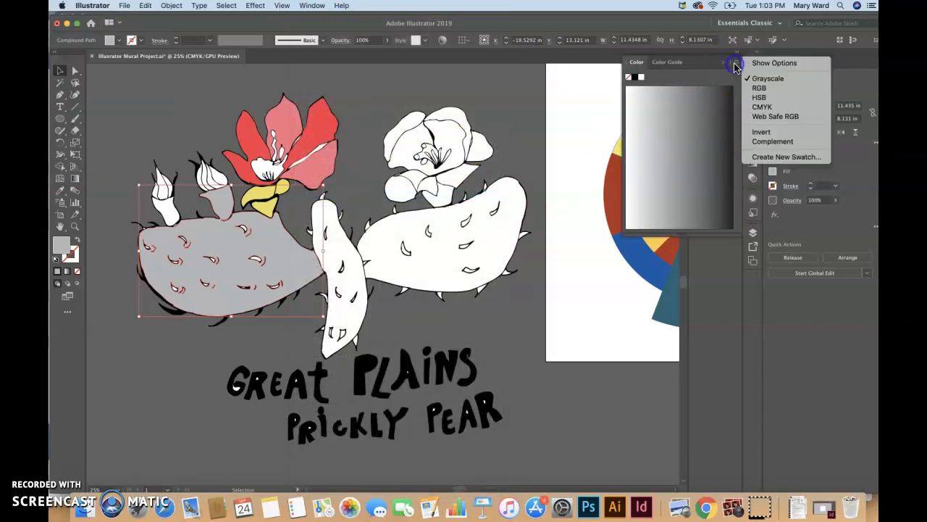
{"action": "left_click", "coordinate": [757, 107]}
{"action": "left_click", "coordinate": [344, 259]}
Create a new swatch color group containing the leftmost pad's green fill.
{"action": "left_click", "coordinate": [270, 258]}
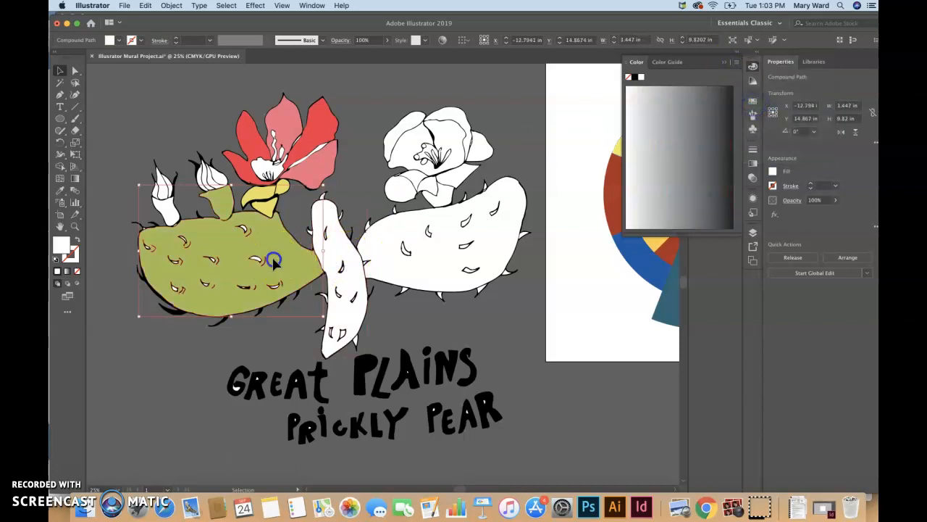
{"action": "left_click", "coordinate": [753, 101]}
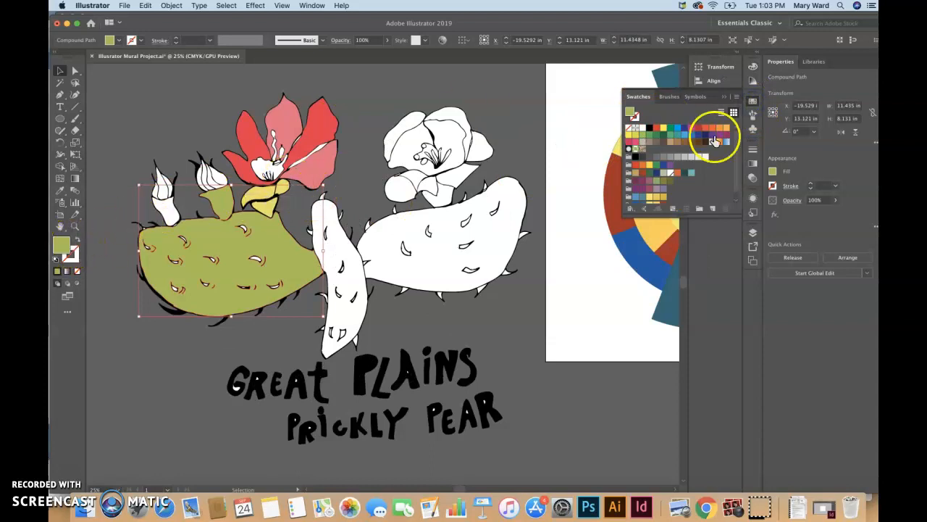
{"action": "scroll", "coordinate": [710, 188], "scroll_direction": "down", "scroll_amount": 1}
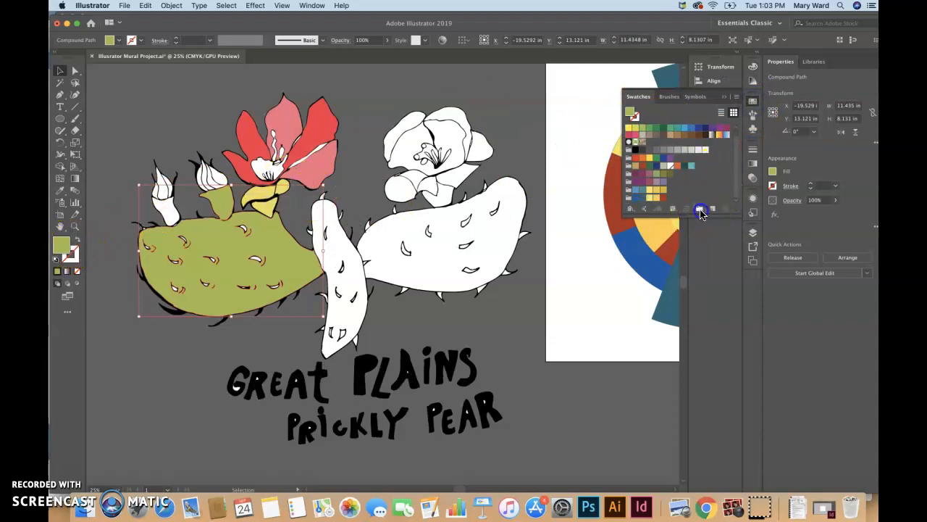
{"action": "left_click", "coordinate": [702, 208]}
{"action": "left_click", "coordinate": [519, 293]}
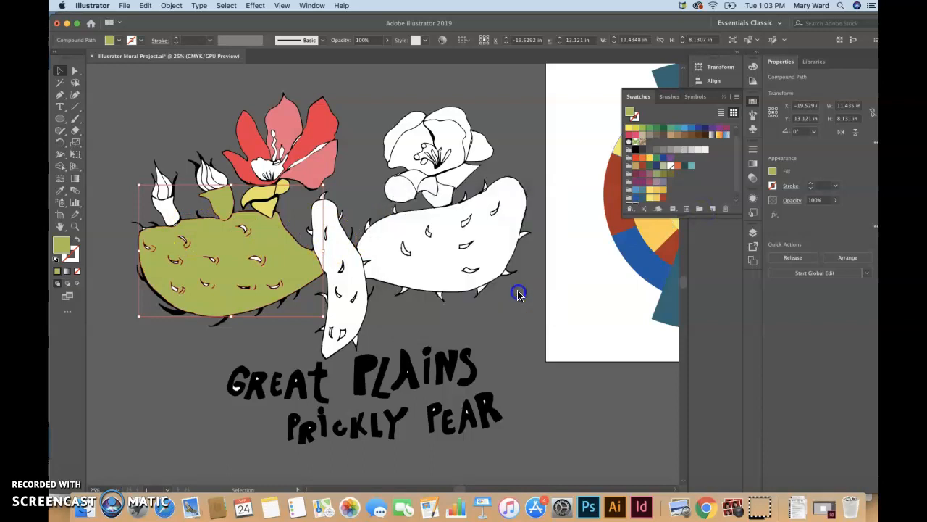
{"action": "scroll", "coordinate": [651, 150], "scroll_direction": "down", "scroll_amount": 1}
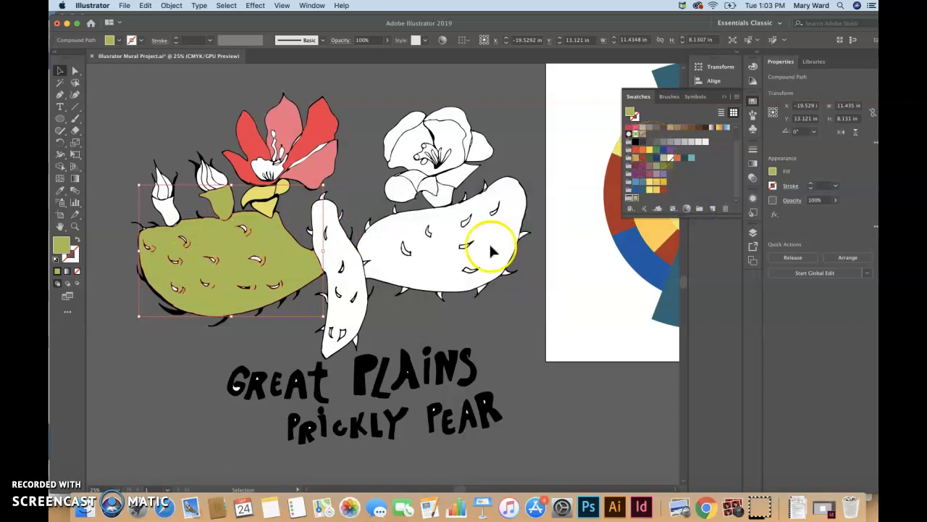
Add the red and pink petal fills and the yellow flower-base fill to the new swatch group.
{"action": "left_click", "coordinate": [251, 151]}
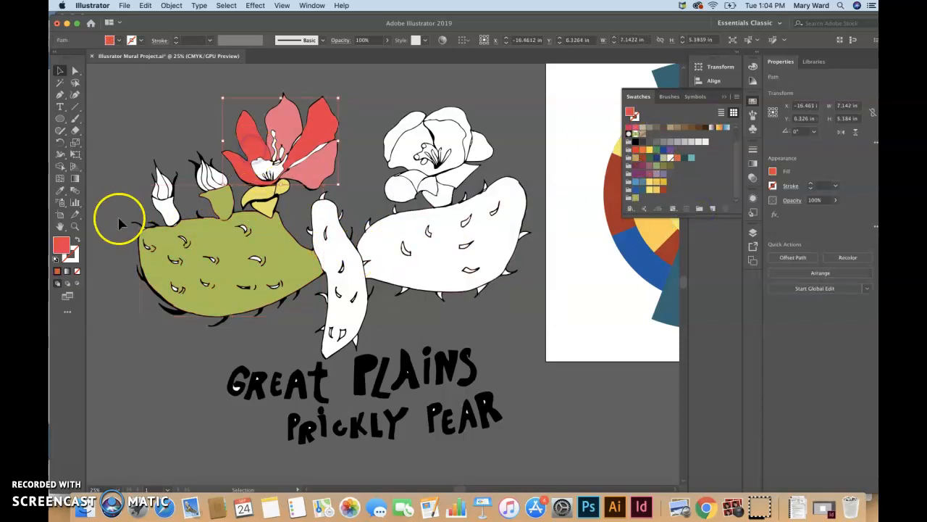
{"action": "left_click_drag", "start_coordinate": [64, 248], "coordinate": [633, 200]}
{"action": "left_click", "coordinate": [279, 127]}
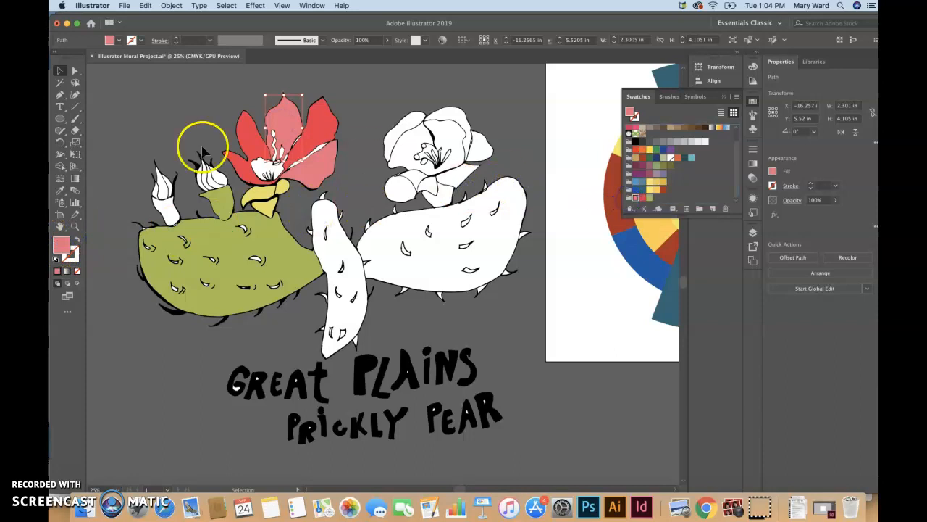
{"action": "left_click", "coordinate": [261, 194]}
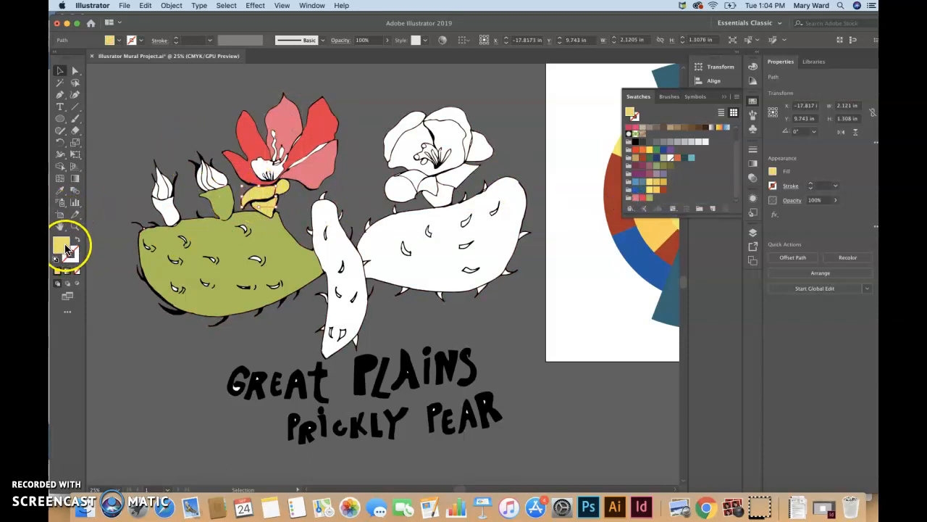
{"action": "left_click_drag", "start_coordinate": [470, 189], "coordinate": [632, 201]}
{"action": "left_click", "coordinate": [503, 263]}
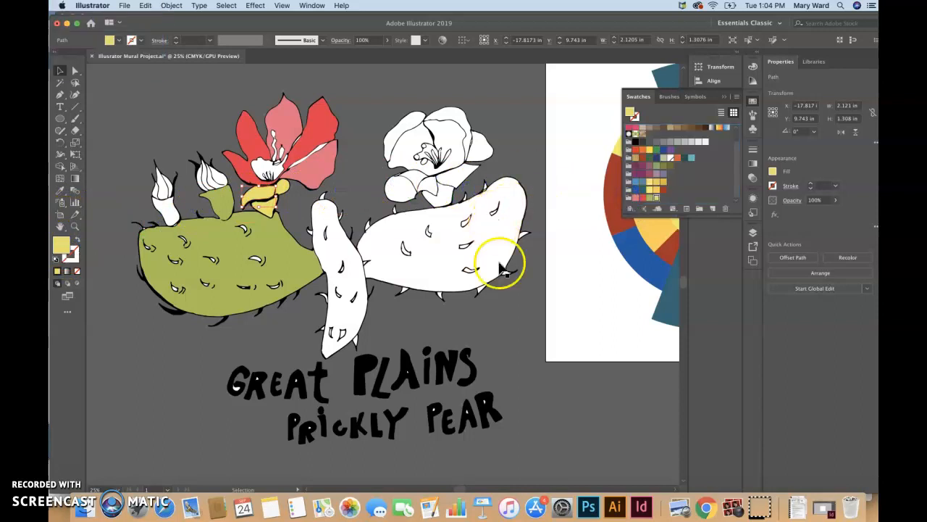
Fill the white petals of the bud beside the red flower with the saved yellow swatch.
{"action": "left_click", "coordinate": [254, 186]}
{"action": "left_click", "coordinate": [205, 176]}
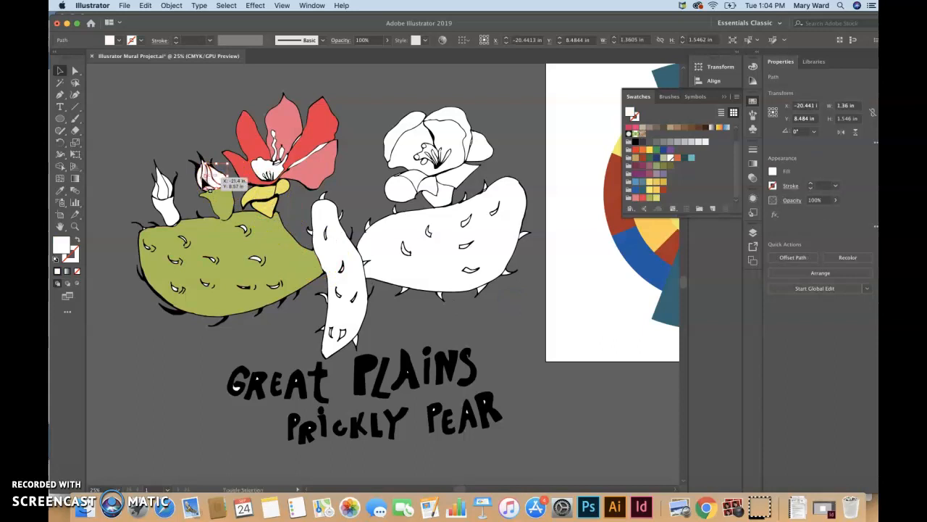
{"action": "left_click", "coordinate": [655, 197]}
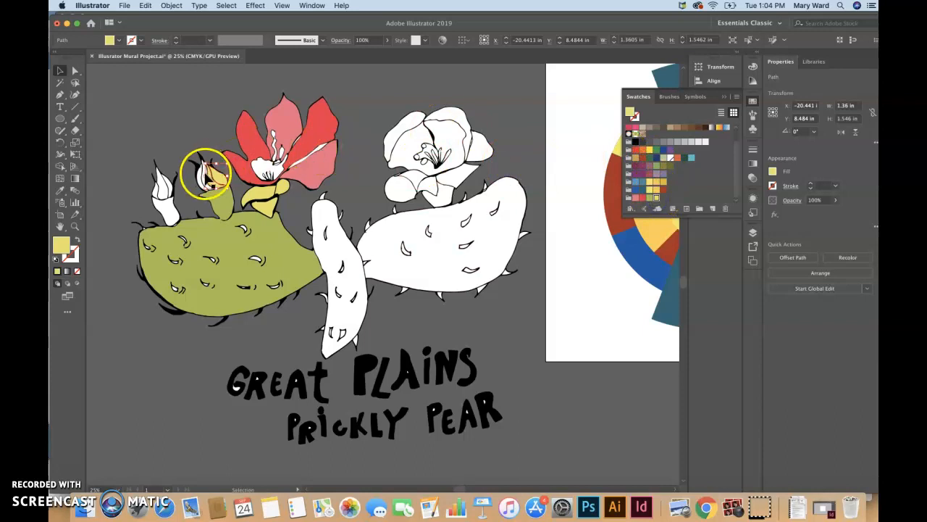
{"action": "left_click", "coordinate": [205, 171]}
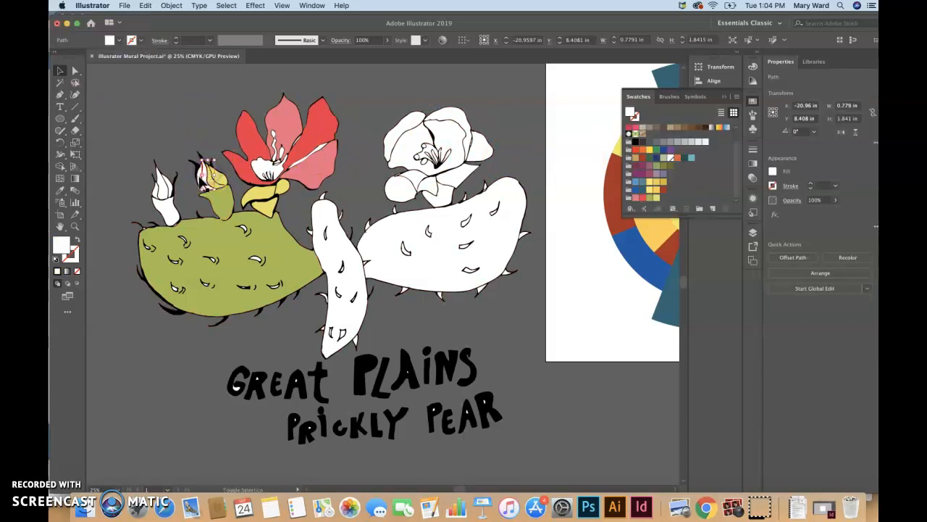
{"action": "left_click", "coordinate": [655, 197]}
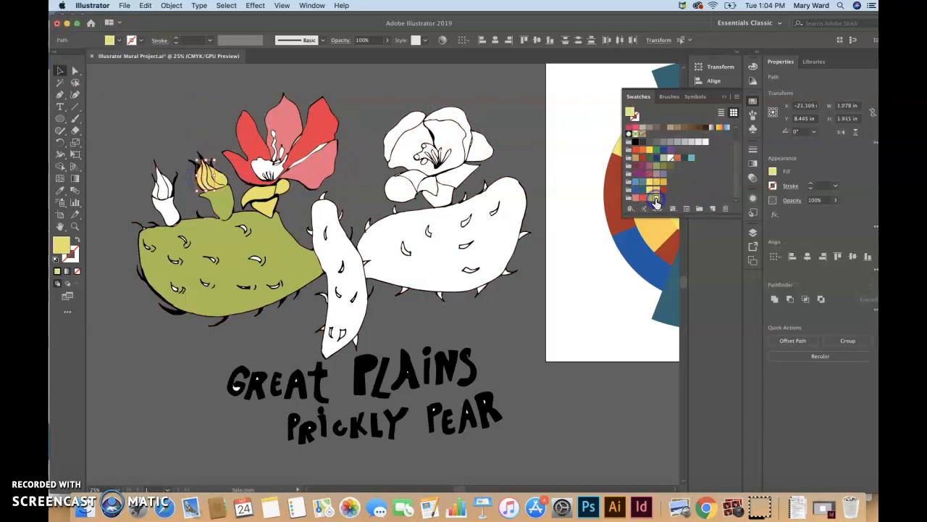
Fill the petals and the base of the leftmost bud with the saved yellow swatch.
{"action": "left_click", "coordinate": [166, 190]}
{"action": "left_click", "coordinate": [168, 188], "text": "shift"}
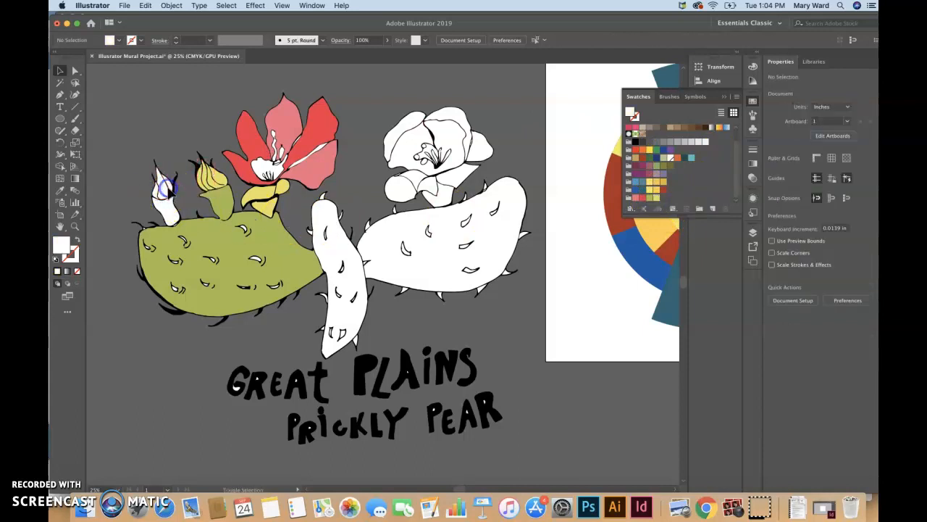
{"action": "left_click", "coordinate": [168, 187], "text": "shift"}
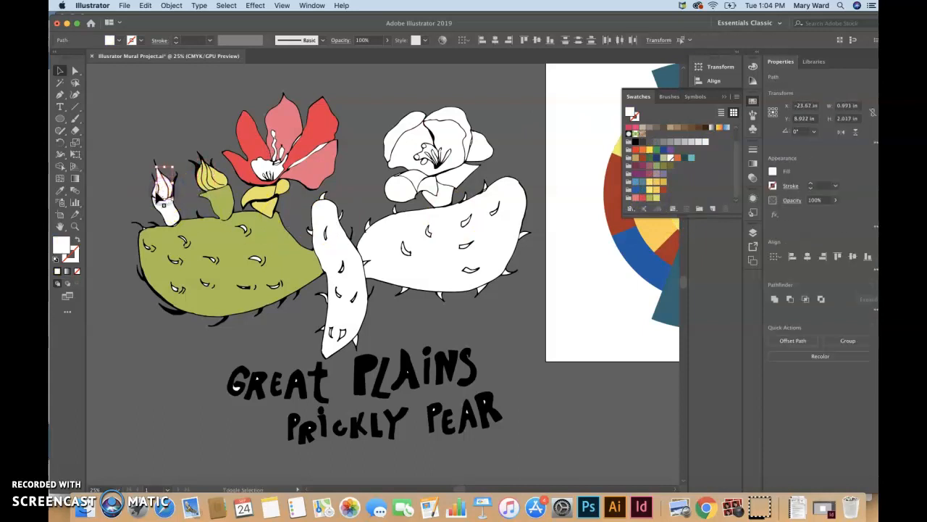
{"action": "left_click", "coordinate": [654, 191]}
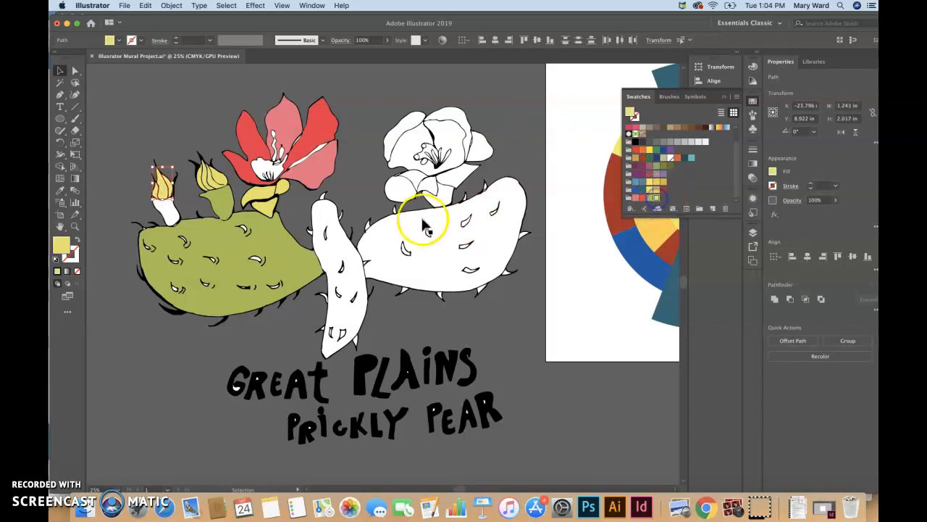
{"action": "left_click", "coordinate": [172, 215]}
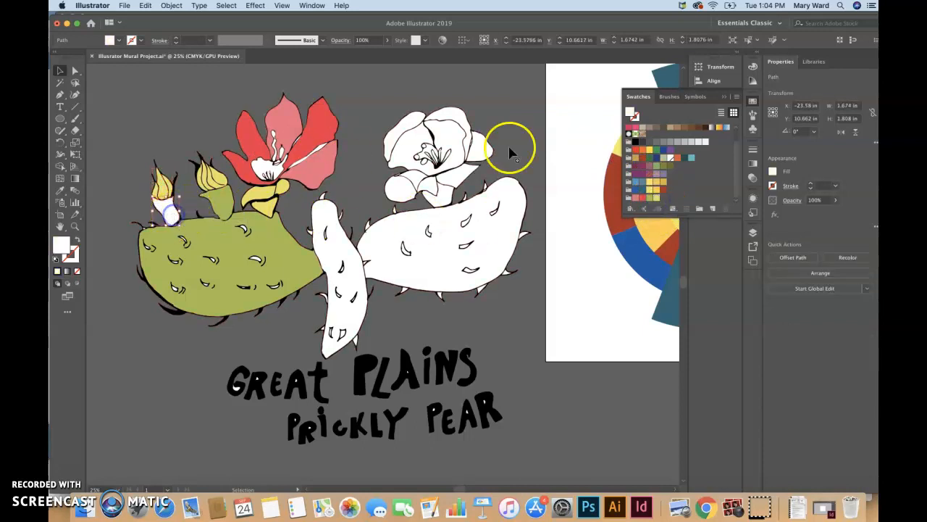
{"action": "left_click", "coordinate": [660, 201]}
{"action": "left_click", "coordinate": [182, 358]}
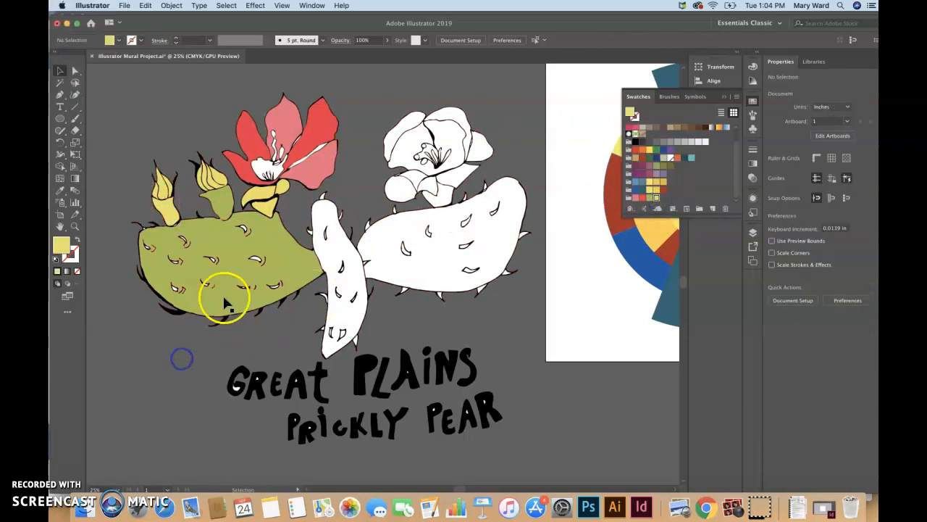
Fill the white slivers along the leftmost pad's upper edge, below the leftmost bud, with black.
{"action": "left_click", "coordinate": [176, 226]}
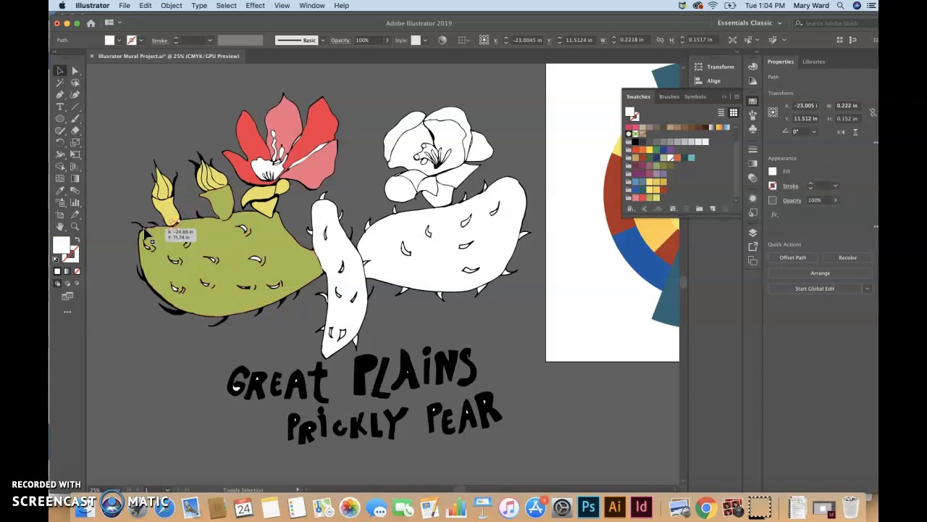
{"action": "left_click", "coordinate": [150, 237], "text": "shift"}
{"action": "left_click", "coordinate": [683, 129]}
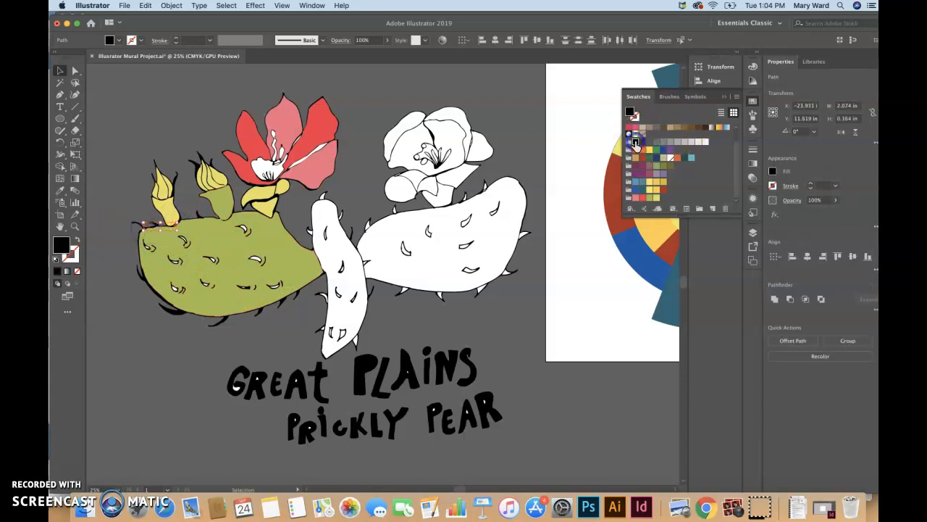
{"action": "left_click", "coordinate": [238, 350]}
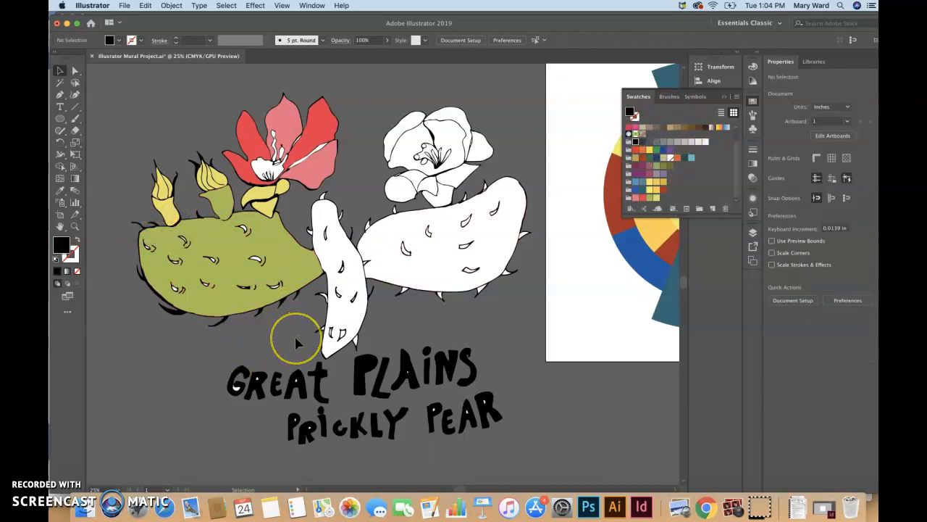
Fill the white slivers between the two rightmost petals of the red flower with black.
{"action": "left_click", "coordinate": [321, 148]}
{"action": "left_click", "coordinate": [301, 143], "text": "shift"}
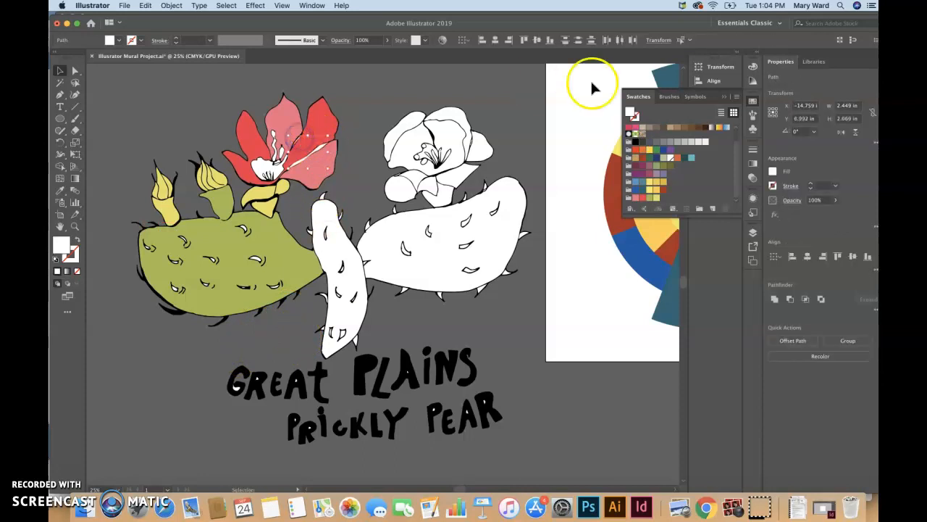
{"action": "left_click", "coordinate": [635, 142]}
{"action": "left_click", "coordinate": [497, 95]}
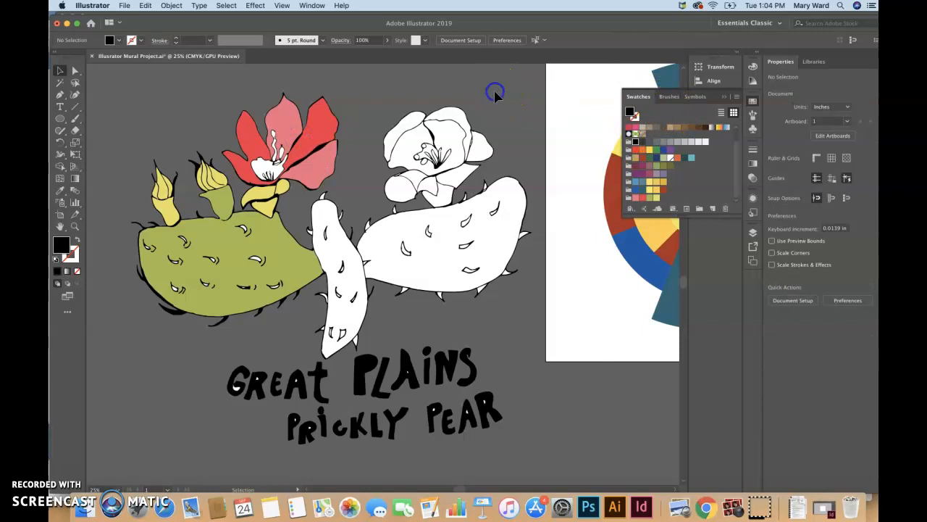
Fill the middle pad and the right pad with the saved green swatch.
{"action": "left_click", "coordinate": [335, 221]}
{"action": "left_click", "coordinate": [652, 193]}
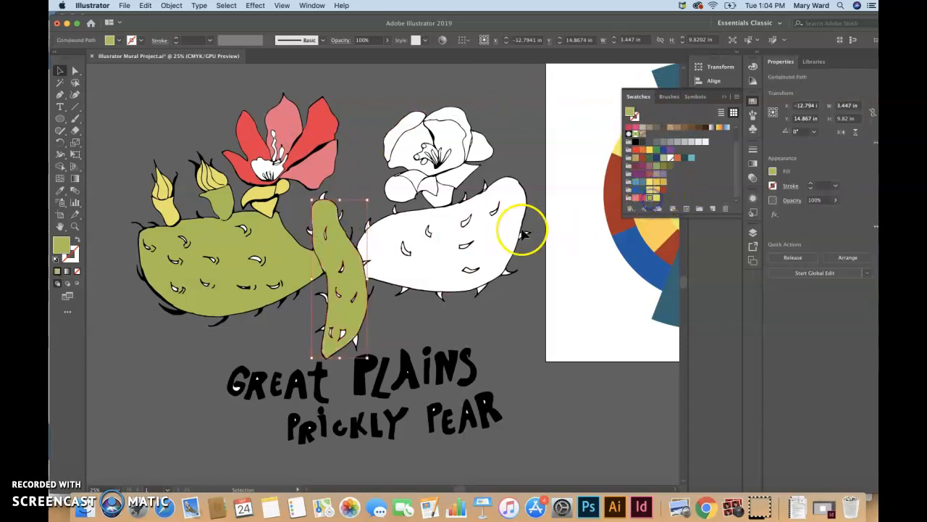
{"action": "left_click", "coordinate": [495, 248]}
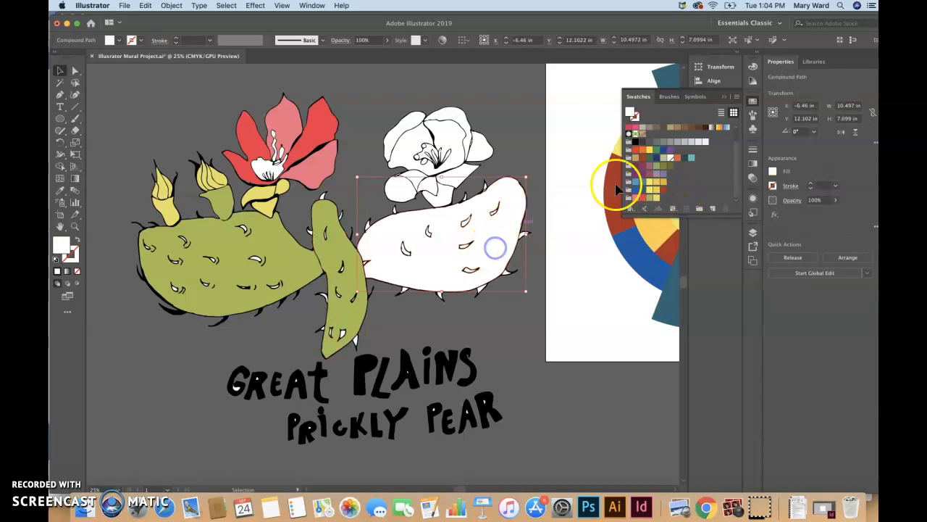
{"action": "left_click", "coordinate": [651, 193]}
Fill the right flower's large inner petal with the saved yellow and its top and rightmost petals with the saved pink.
{"action": "left_click", "coordinate": [459, 165]}
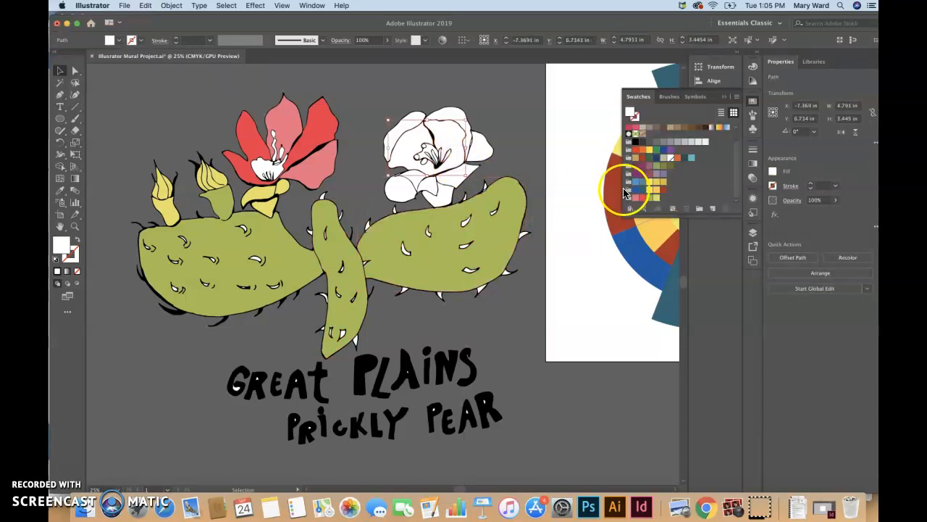
{"action": "left_click", "coordinate": [656, 200]}
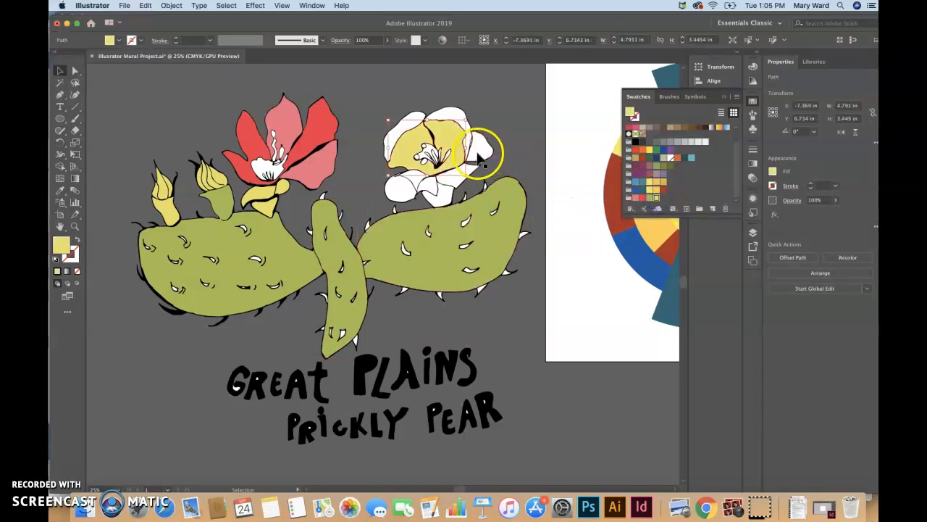
{"action": "left_click", "coordinate": [481, 149]}
{"action": "left_click", "coordinate": [644, 198]}
{"action": "left_click", "coordinate": [452, 117]}
{"action": "left_click", "coordinate": [641, 197]}
Fill the right flower's lower-right, left and lower-left petals with the saved red swatch.
{"action": "left_click", "coordinate": [476, 176]}
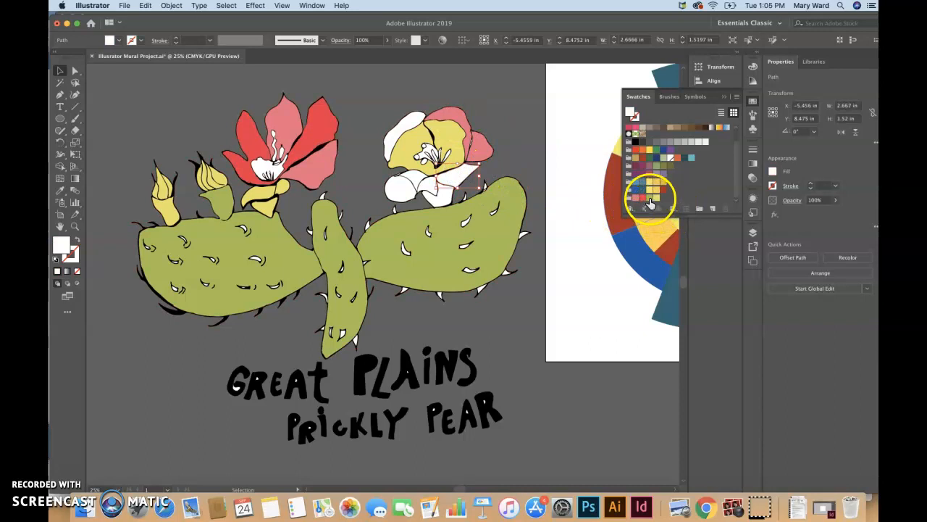
{"action": "left_click", "coordinate": [642, 197]}
{"action": "left_click", "coordinate": [401, 190]}
{"action": "left_click", "coordinate": [435, 190]}
{"action": "left_click", "coordinate": [410, 138]}
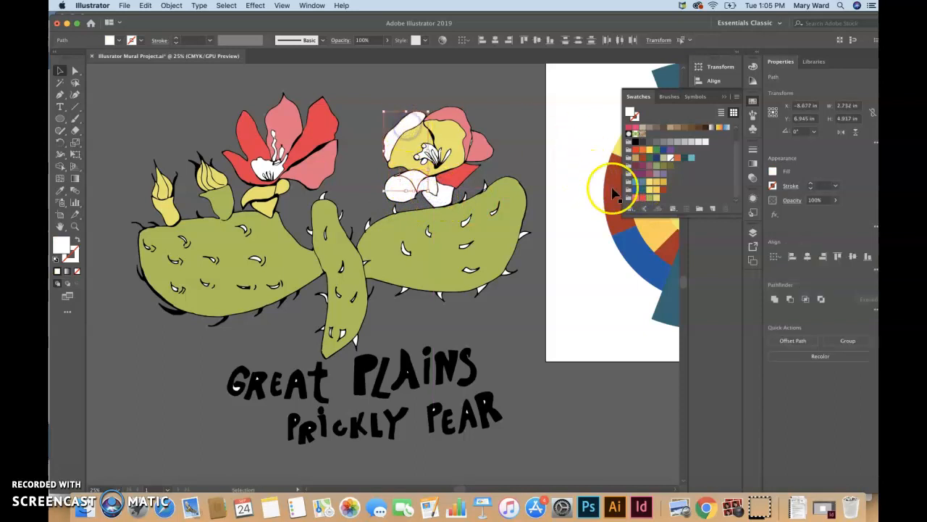
{"action": "left_click", "coordinate": [643, 198]}
{"action": "left_click", "coordinate": [399, 195]}
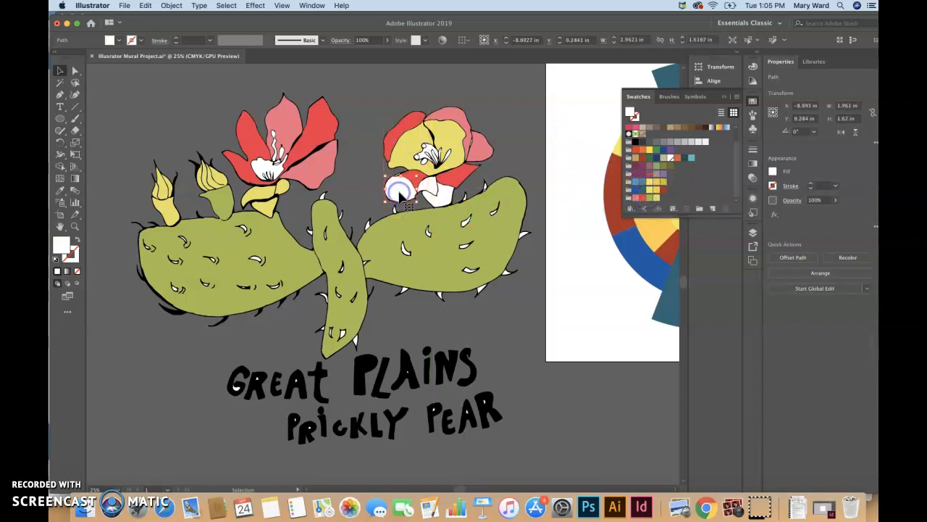
{"action": "left_click", "coordinate": [643, 197]}
Fill the small lower petal of the right flower with the saved yellow and the flower's base with the saved green.
{"action": "left_click", "coordinate": [438, 190]}
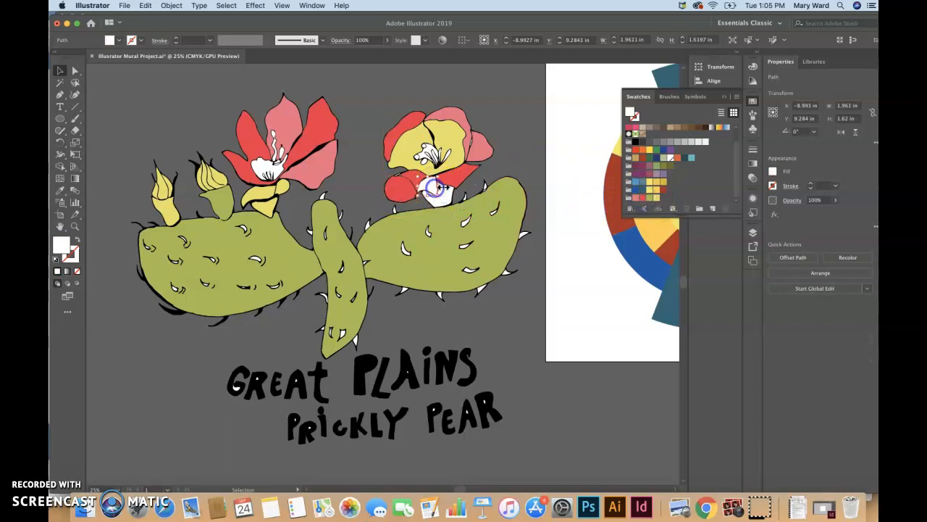
{"action": "left_click", "coordinate": [650, 198]}
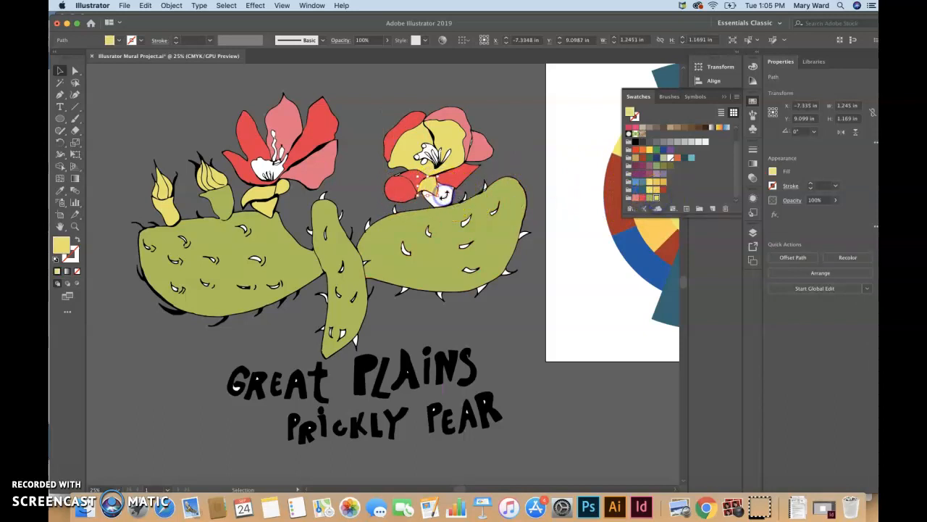
{"action": "left_click", "coordinate": [650, 193]}
{"action": "left_click", "coordinate": [538, 129]}
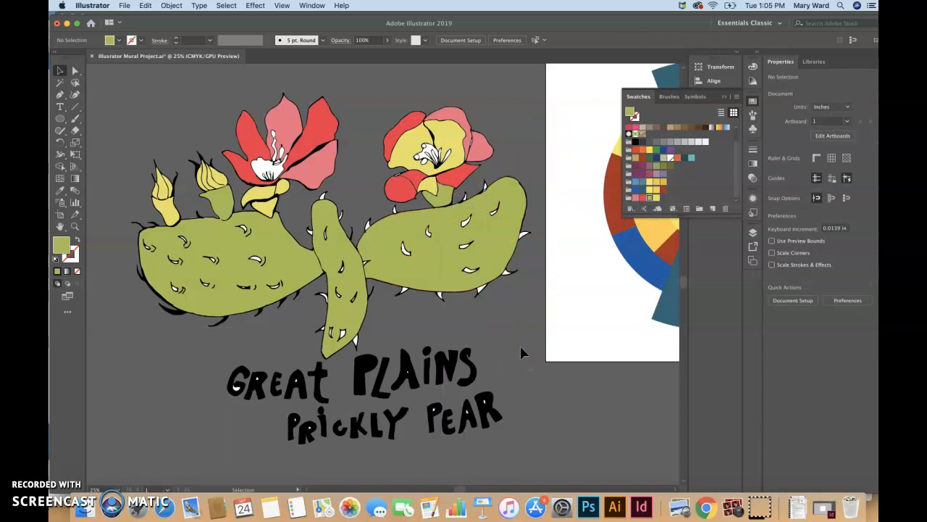
Delete the white shapes inside the letters of GREAT and PLAINS and in the P of PEAR.
{"action": "left_click", "coordinate": [235, 388]}
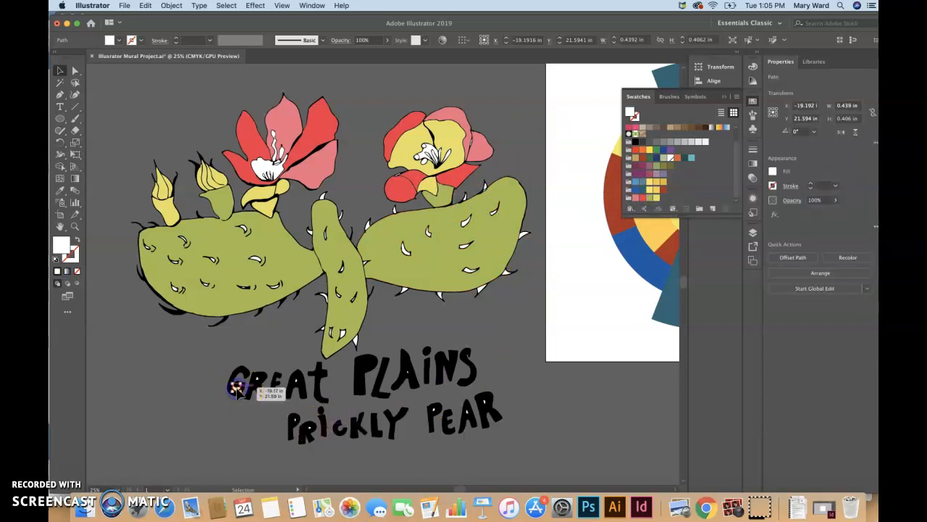
{"action": "left_click", "coordinate": [253, 385]}
{"action": "left_click", "coordinate": [298, 382]}
{"action": "left_click", "coordinate": [297, 379]}
{"action": "key", "text": "Delete"}
{"action": "left_click", "coordinate": [407, 371]}
{"action": "key", "text": "Delete"}
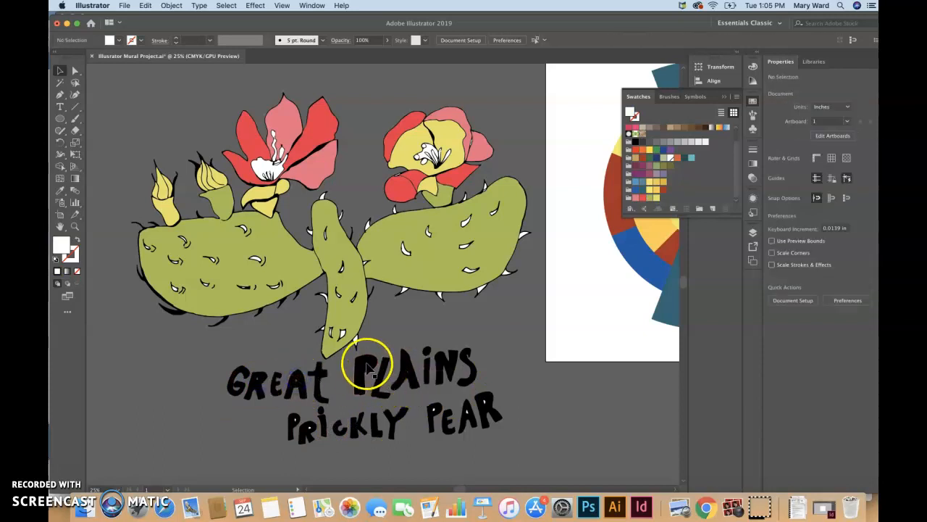
{"action": "left_click", "coordinate": [434, 410]}
{"action": "key", "text": "Delete"}
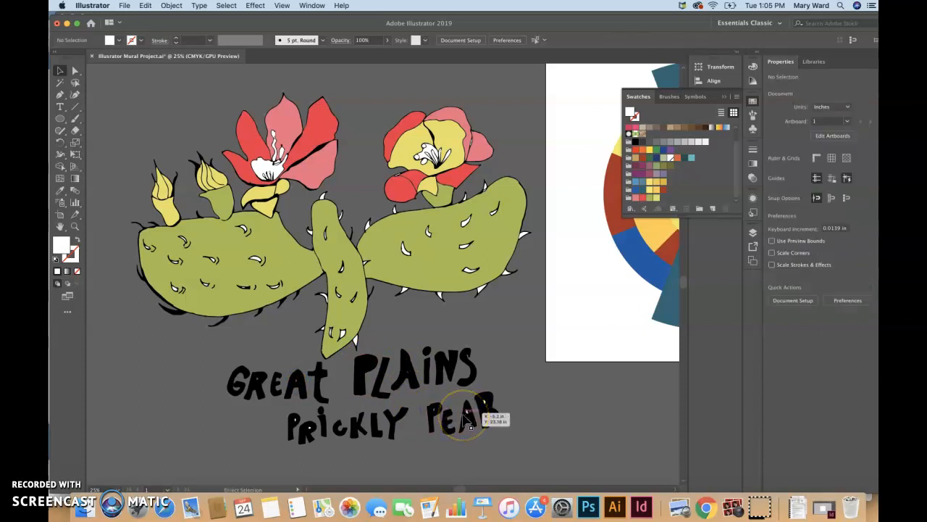
Place a copy of a small white letter shape inside the P of PLAINS, enlarged to about 0.19 by 0.25 in.
{"action": "key", "text": "super+z"}
{"action": "key", "text": "super+z"}
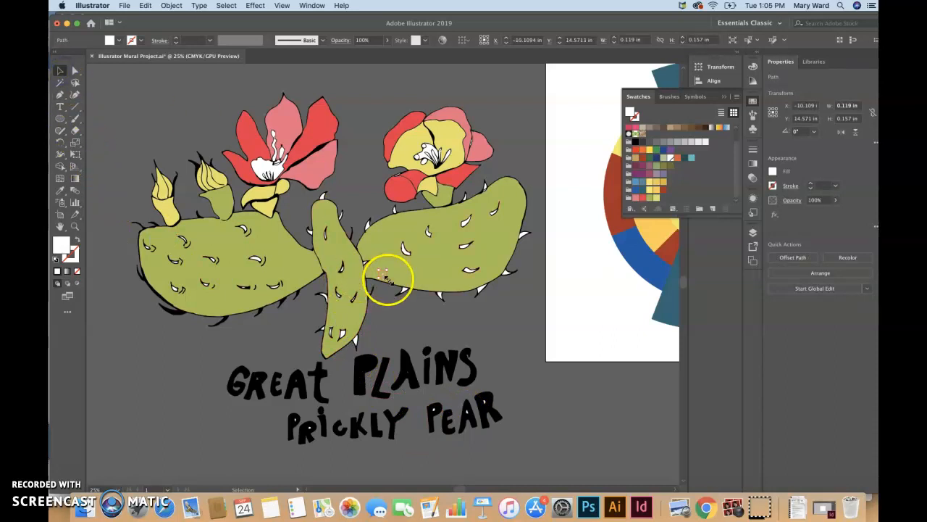
{"action": "left_click_drag", "start_coordinate": [385, 281], "coordinate": [366, 362]}
{"action": "left_click", "coordinate": [385, 403]}
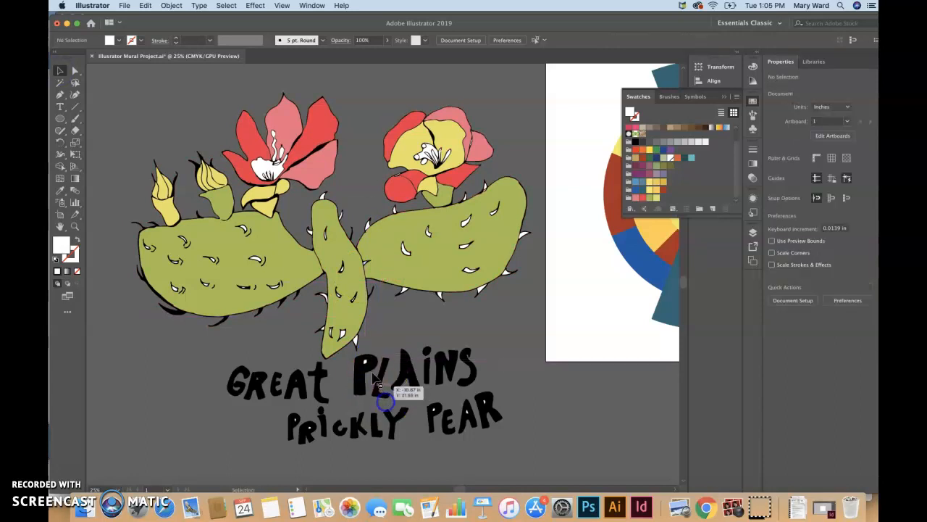
{"action": "left_click", "coordinate": [368, 362]}
{"action": "left_click", "coordinate": [367, 361]}
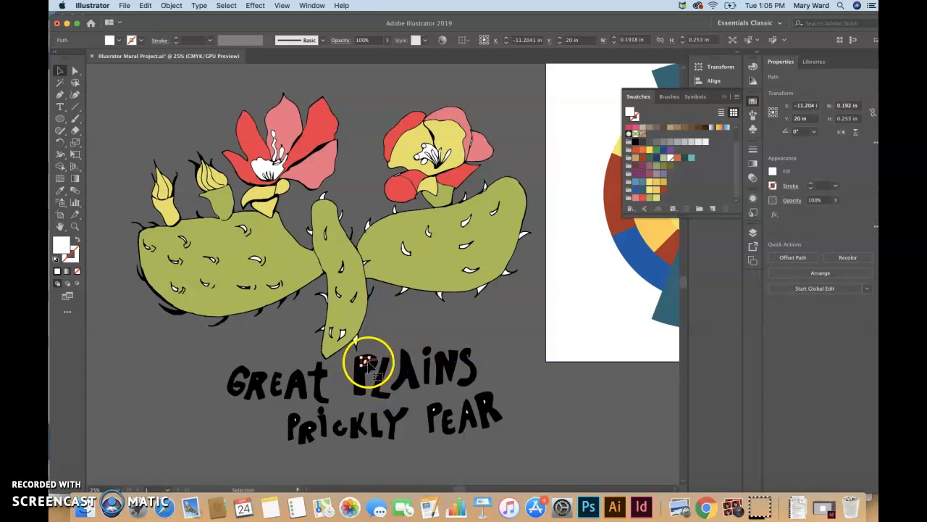
Delete the remaining white shapes inside the letters of PEAR.
{"action": "left_click_drag", "start_coordinate": [429, 415], "coordinate": [435, 413]}
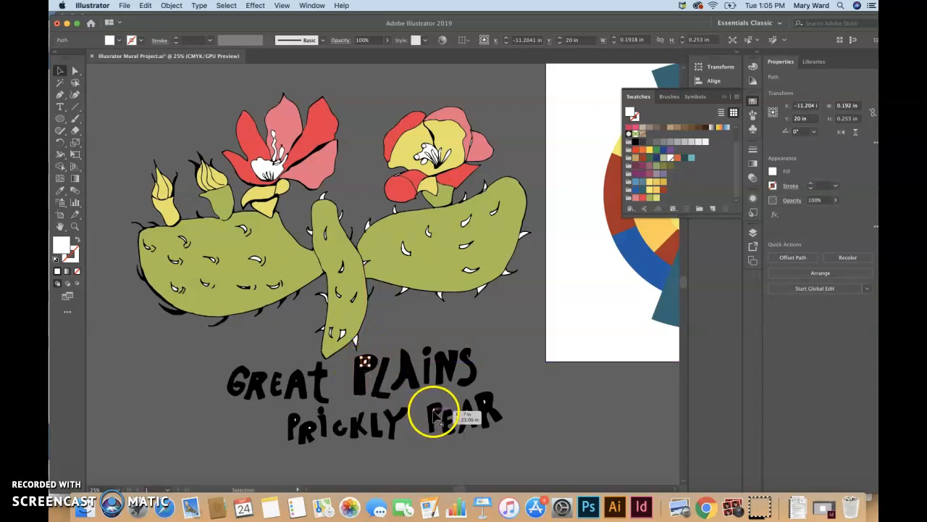
{"action": "key", "text": "Delete"}
{"action": "left_click", "coordinate": [484, 403]}
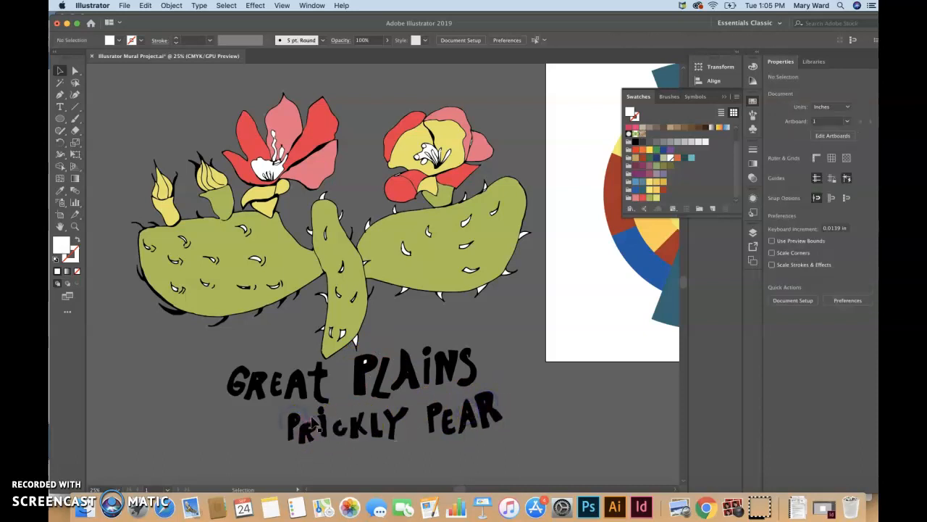
Cut the white shape out of the P of PLAINS with the Minus Front Pathfinder operation.
{"action": "left_click", "coordinate": [361, 386]}
{"action": "left_click", "coordinate": [368, 358], "text": "shift"}
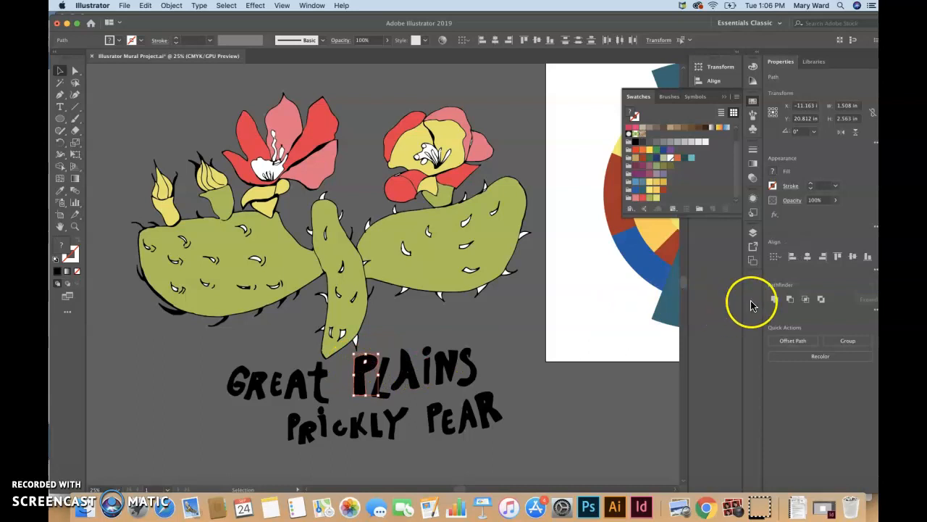
{"action": "left_click", "coordinate": [790, 300]}
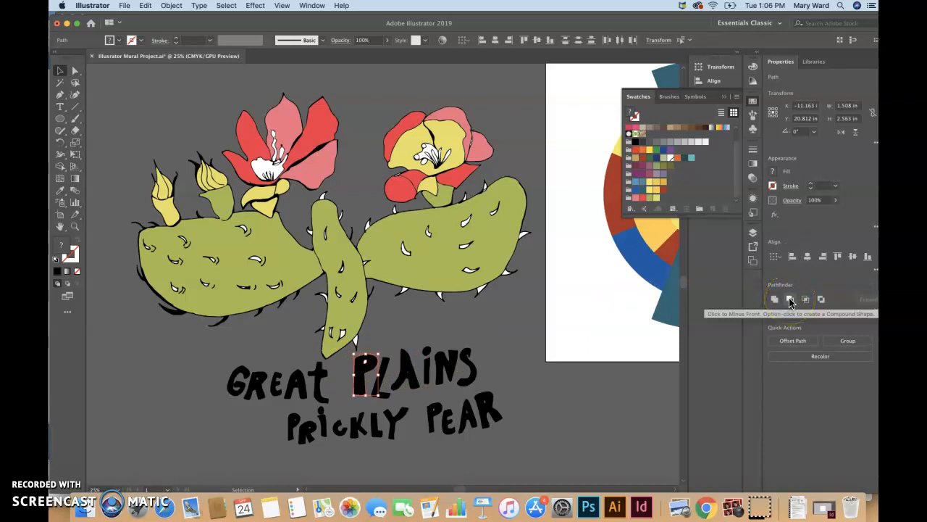
{"action": "left_click", "coordinate": [790, 300]}
{"action": "left_click", "coordinate": [579, 424]}
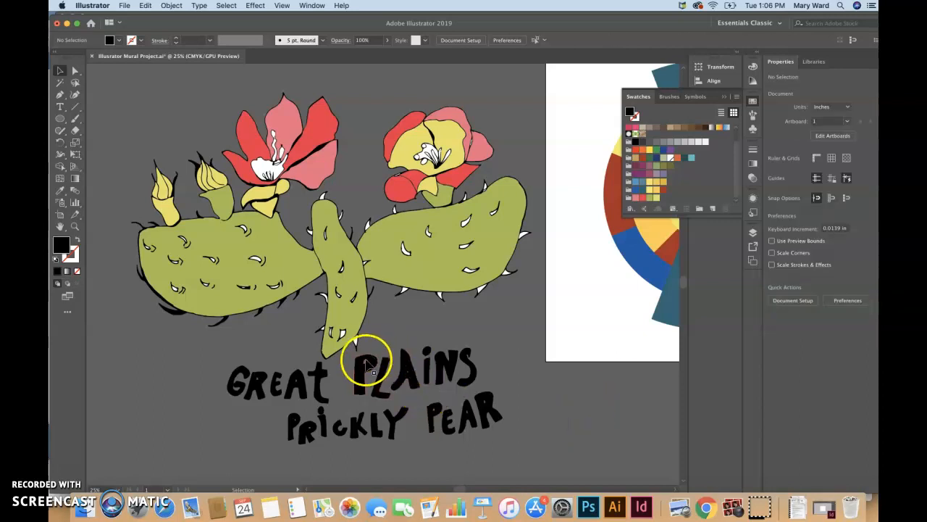
{"action": "left_click", "coordinate": [555, 439]}
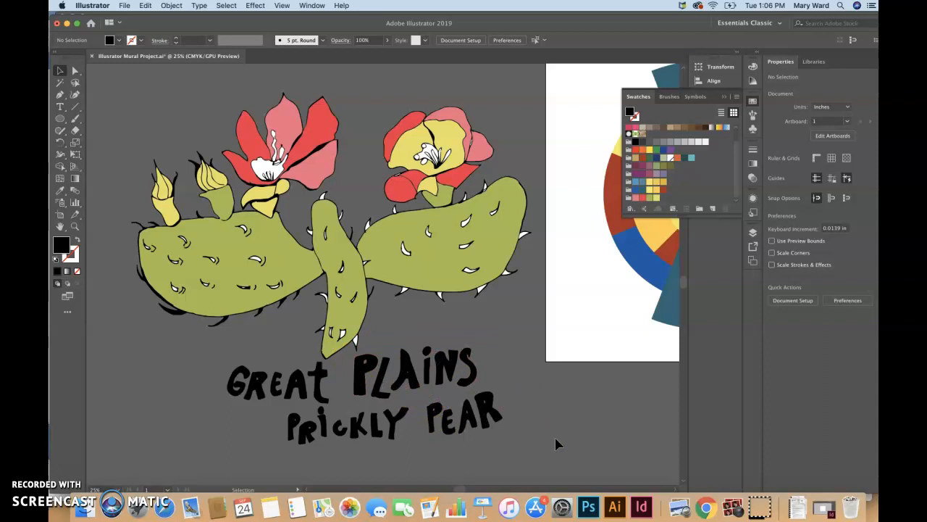
Fill the small lower petal above the right flower's green base with the saved red swatch.
{"action": "left_click", "coordinate": [435, 187]}
{"action": "left_click", "coordinate": [641, 198]}
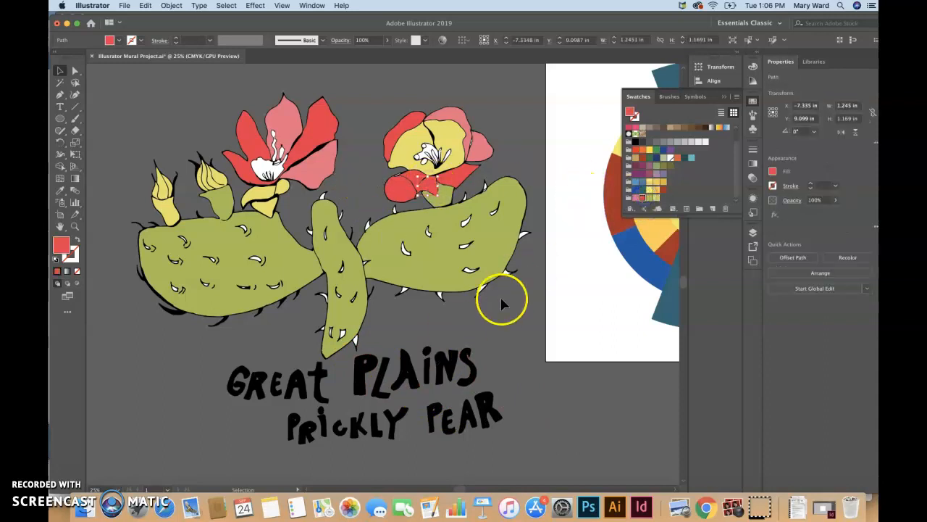
{"action": "left_click", "coordinate": [501, 303]}
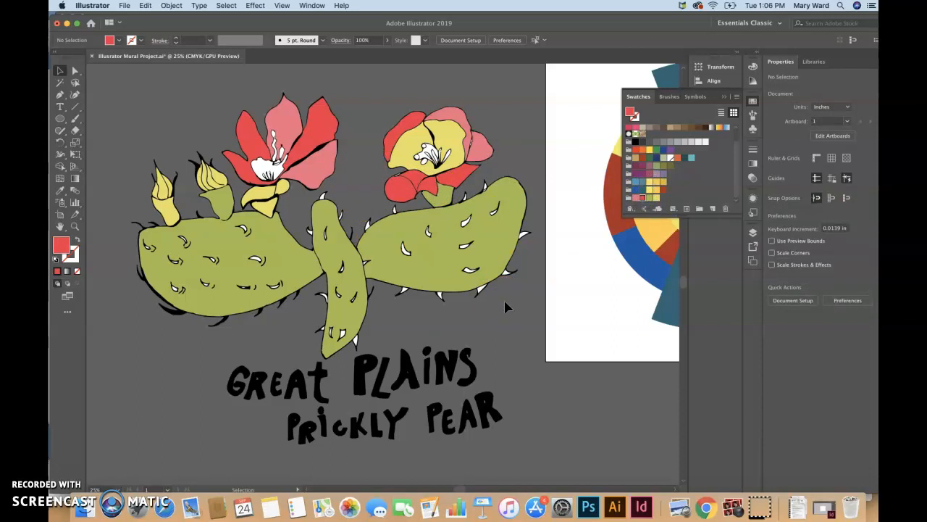
Fill the small white gaps between the right flower's petals with black.
{"action": "left_click", "coordinate": [397, 179]}
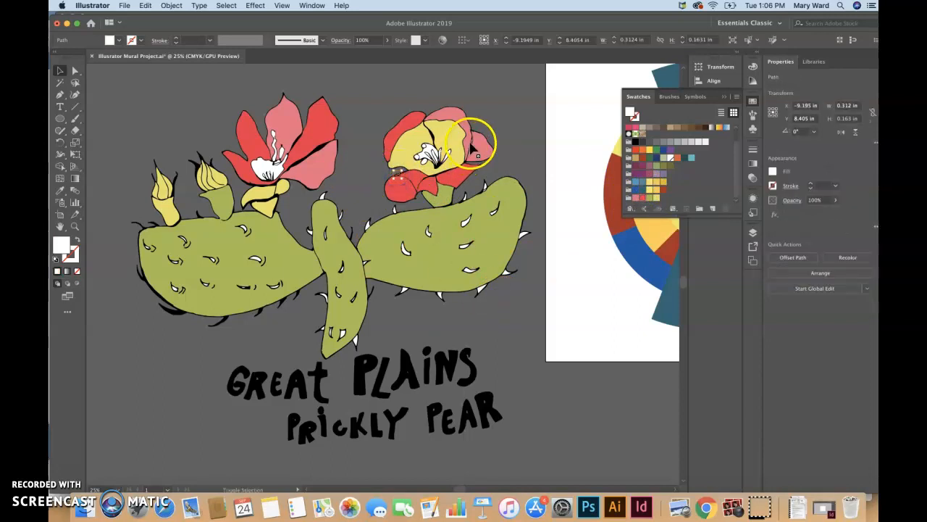
{"action": "left_click", "coordinate": [635, 142]}
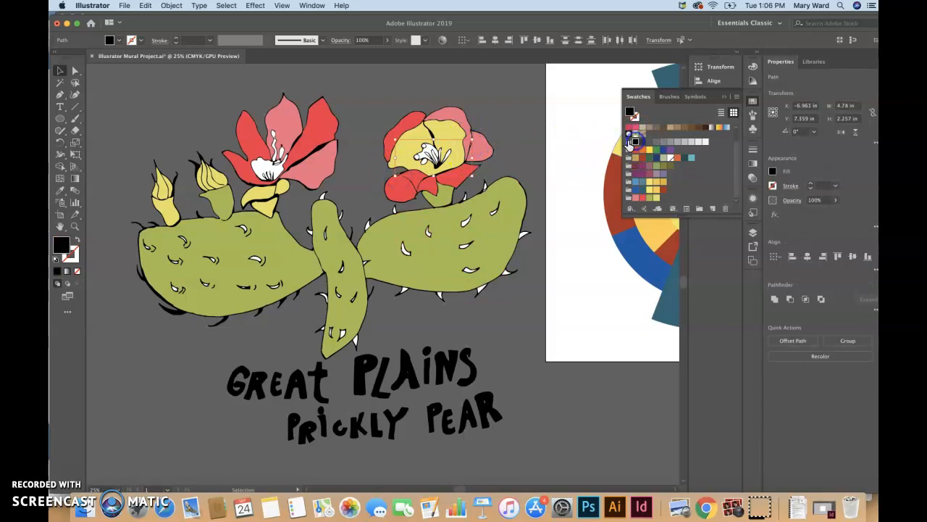
{"action": "left_click", "coordinate": [544, 137]}
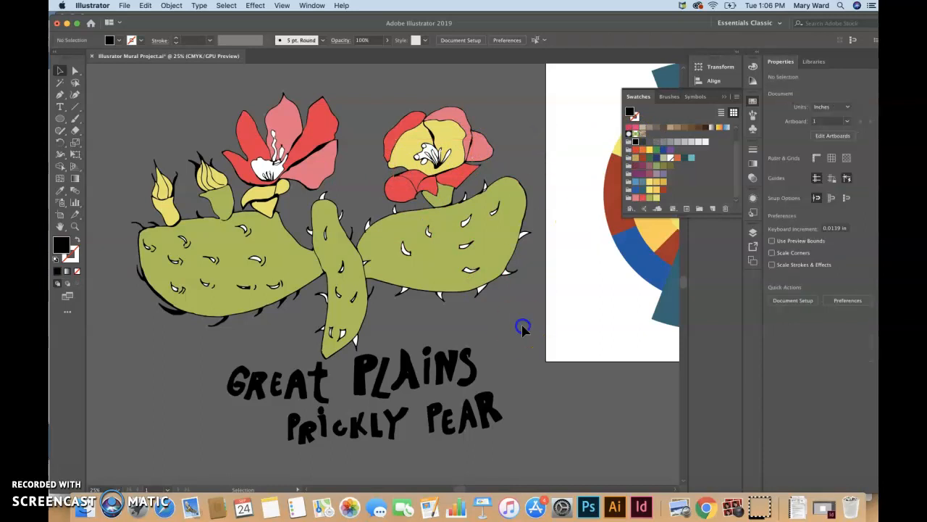
{"action": "key", "text": "super+minus"}
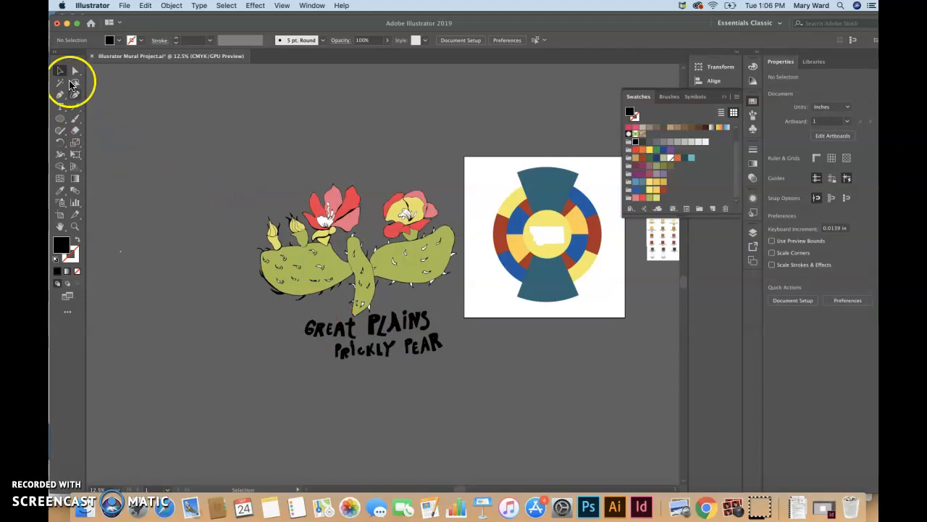
{"action": "left_click", "coordinate": [569, 183]}
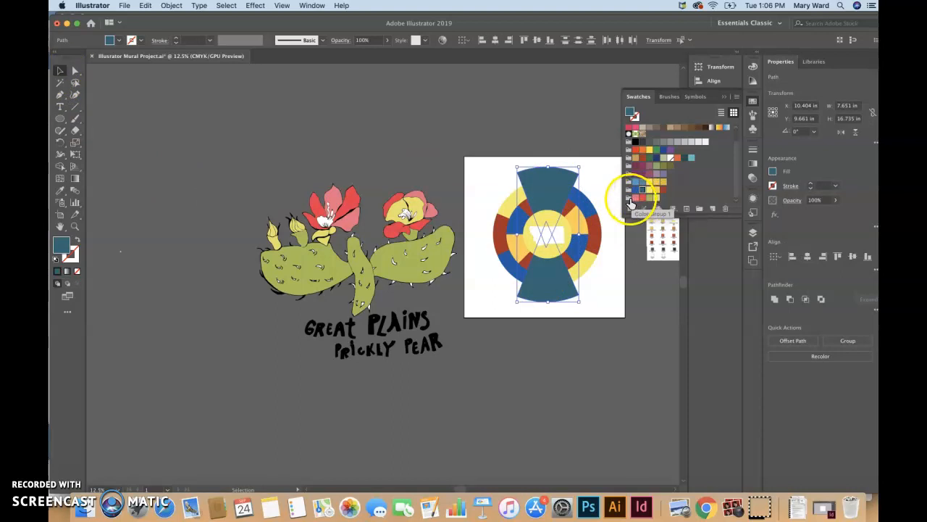
{"action": "left_click", "coordinate": [639, 291]}
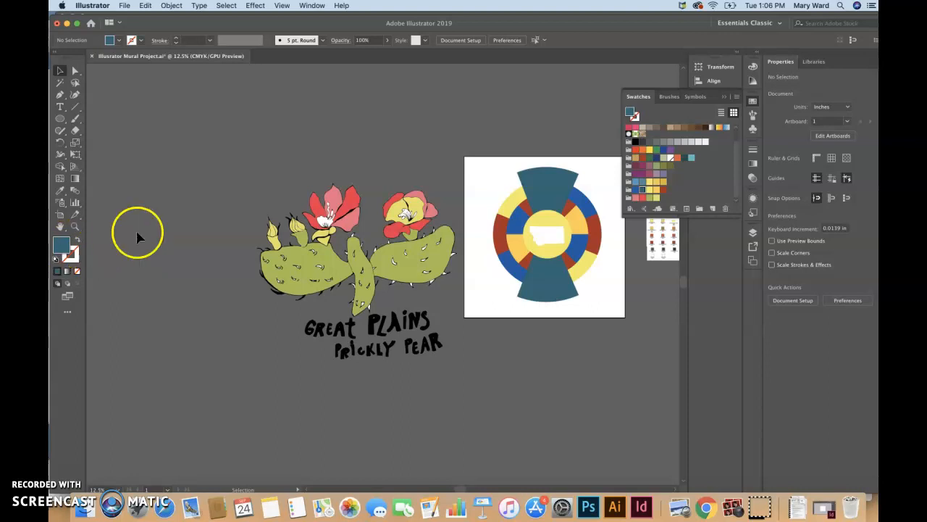
{"action": "double_click", "coordinate": [71, 243]}
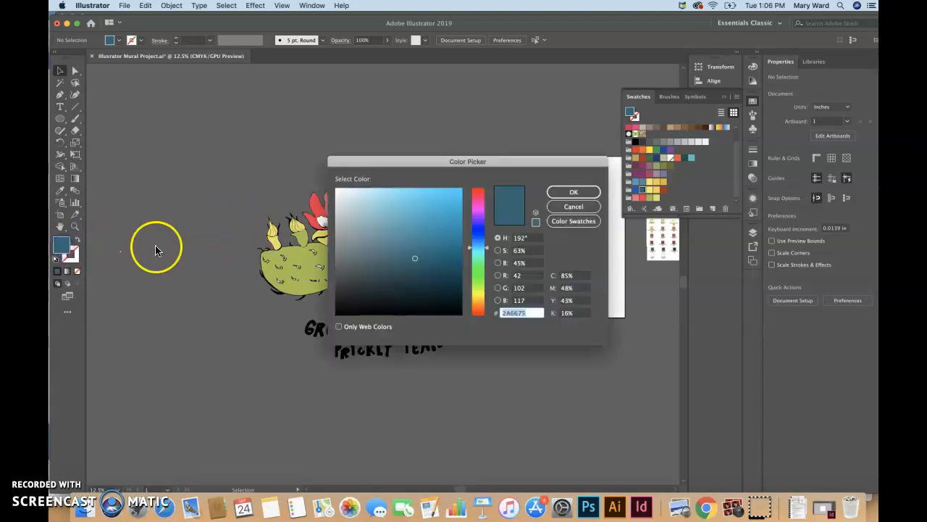
{"action": "left_click", "coordinate": [587, 211]}
Fill the lower teal wedge of the mural circle with the pale yellow F4E08E.
{"action": "left_click", "coordinate": [552, 278]}
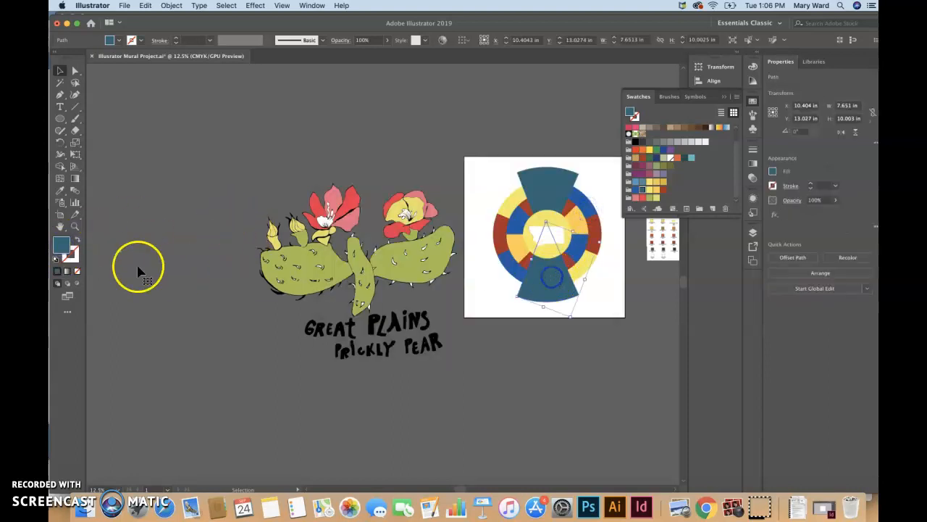
{"action": "double_click", "coordinate": [62, 251]}
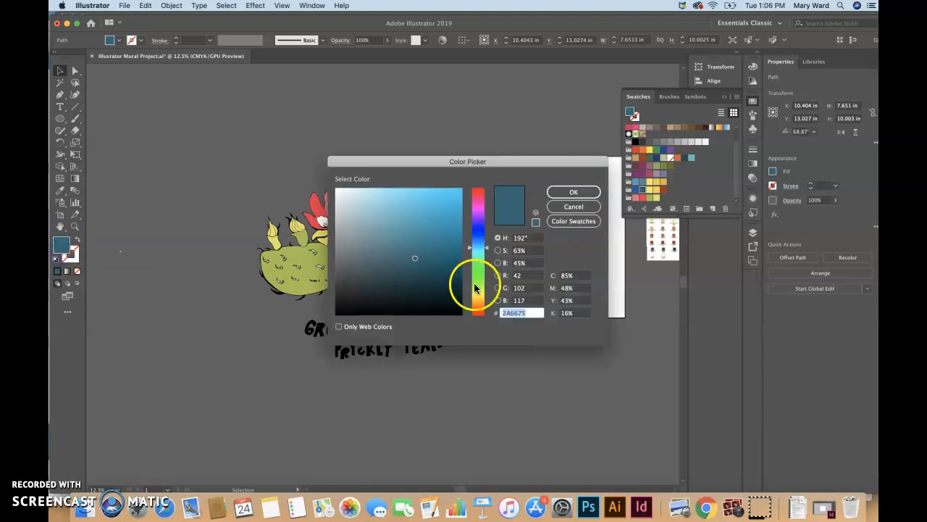
{"action": "left_click", "coordinate": [479, 297]}
{"action": "left_click_drag", "start_coordinate": [391, 213], "coordinate": [387, 202]}
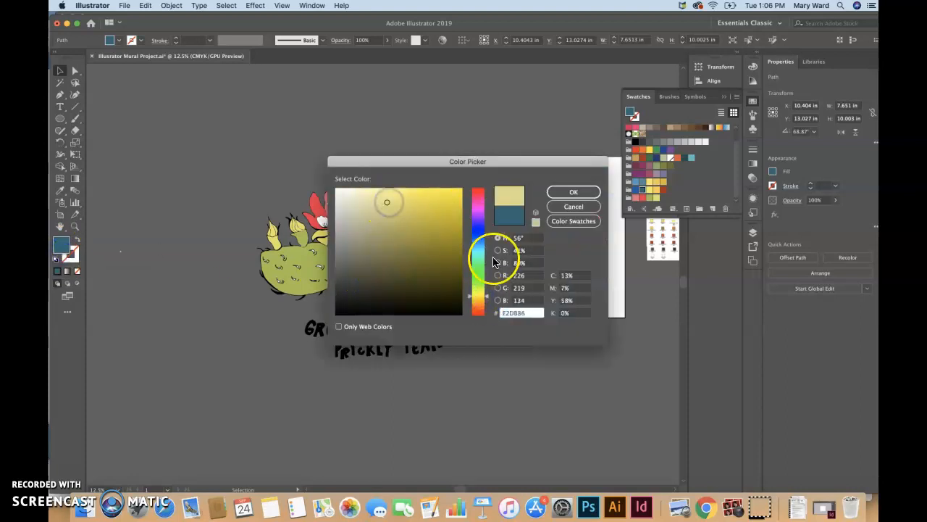
{"action": "left_click", "coordinate": [484, 299]}
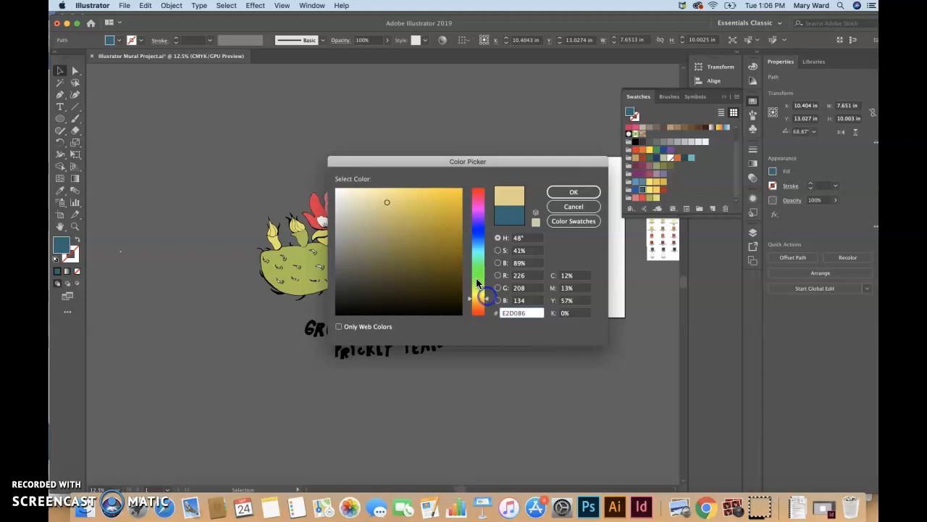
{"action": "left_click_drag", "start_coordinate": [387, 202], "coordinate": [388, 193]}
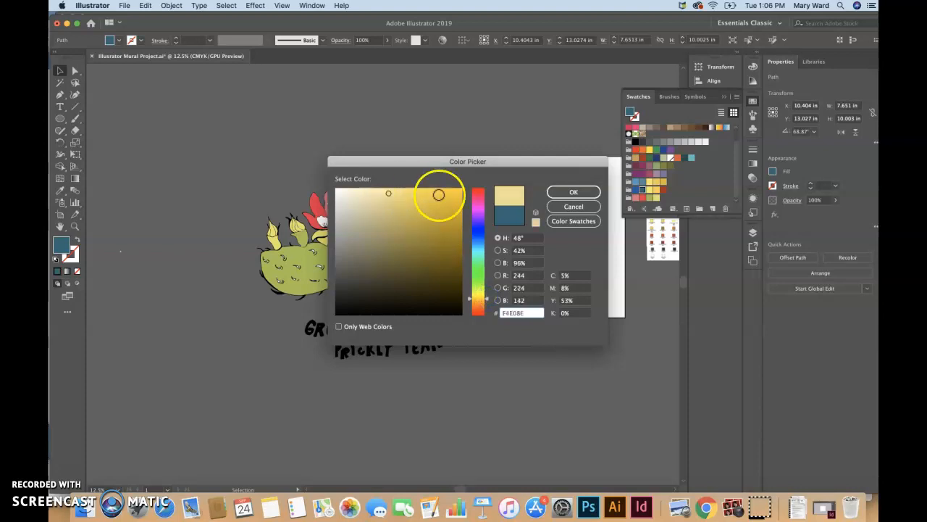
{"action": "left_click", "coordinate": [572, 192]}
{"action": "left_click", "coordinate": [558, 362]}
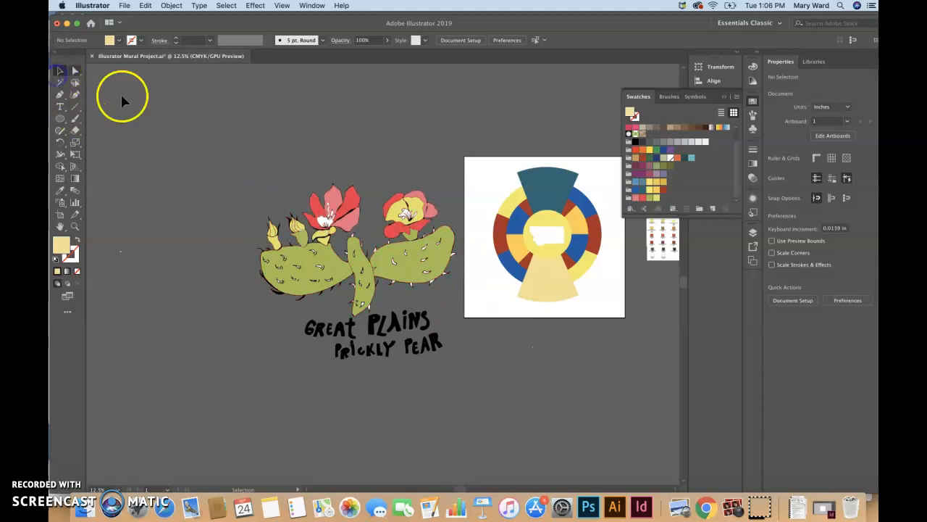
Recolour the lower wedge of the mural circle with a darker golden brown.
{"action": "left_click", "coordinate": [545, 302]}
{"action": "left_click", "coordinate": [54, 249]}
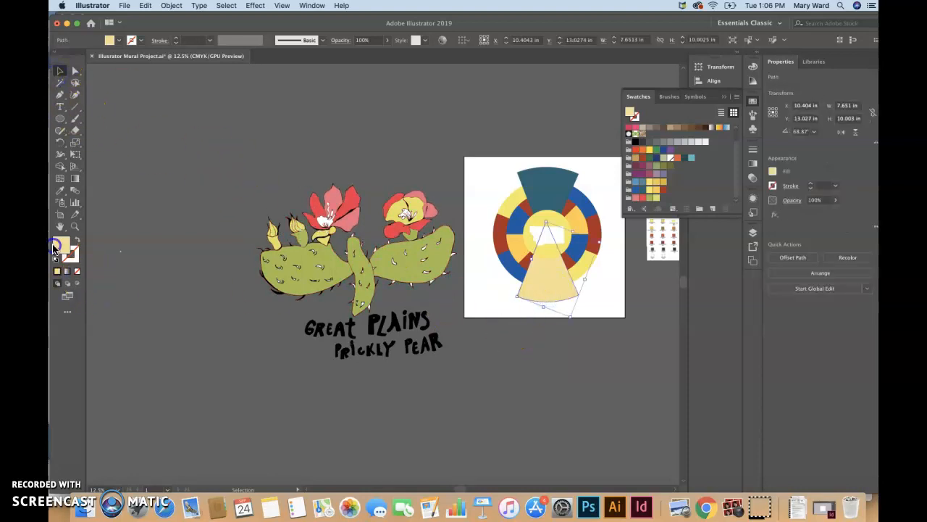
{"action": "double_click", "coordinate": [55, 246]}
{"action": "left_click", "coordinate": [428, 225]}
{"action": "left_click", "coordinate": [429, 216]}
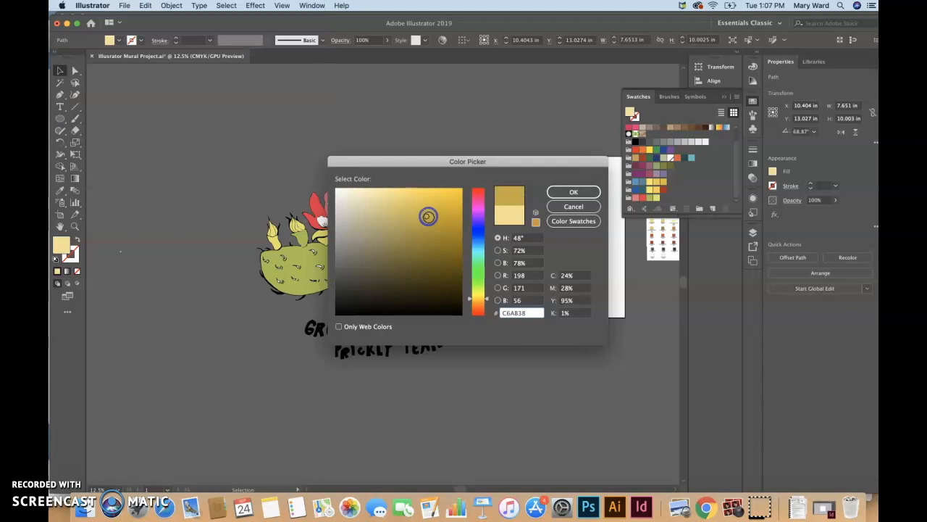
{"action": "left_click", "coordinate": [487, 300]}
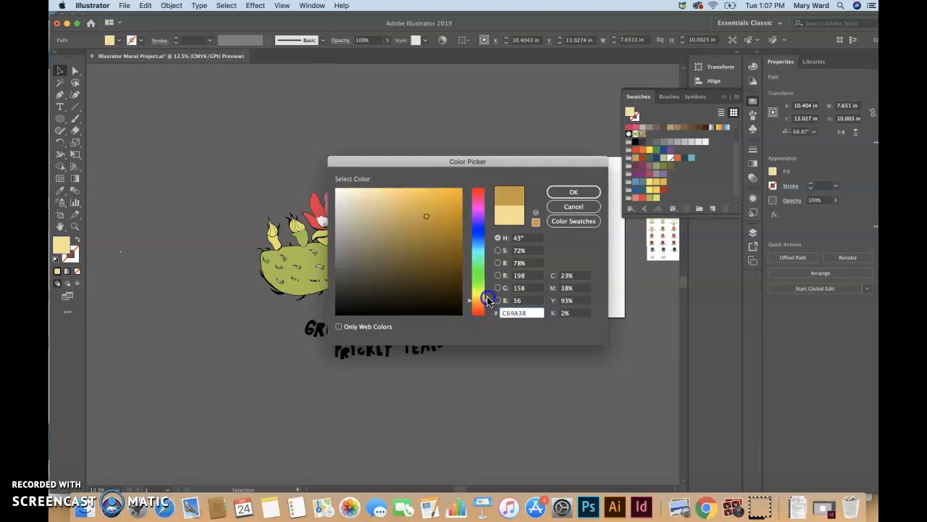
{"action": "left_click", "coordinate": [487, 299]}
{"action": "mouse_move", "coordinate": [427, 215]}
{"action": "left_mouse_down"}
{"action": "mouse_move", "coordinate": [427, 237]}
{"action": "mouse_move", "coordinate": [444, 224]}
{"action": "mouse_move", "coordinate": [452, 232]}
{"action": "mouse_move", "coordinate": [453, 221]}
{"action": "left_mouse_up"}
{"action": "left_click", "coordinate": [574, 193]}
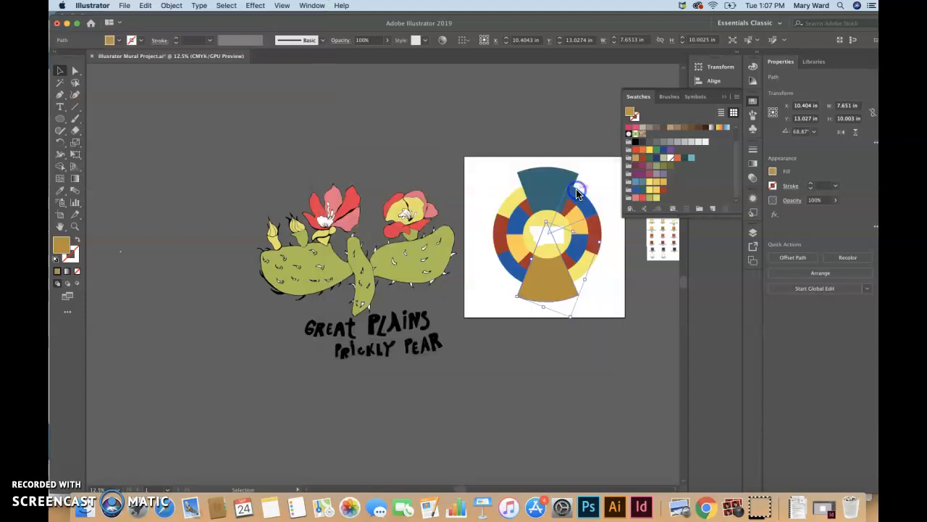
{"action": "left_click", "coordinate": [507, 362]}
Group the whole cactus drawing together with its GREAT PLAINS PRICKLY PEAR lettering.
{"action": "left_click", "coordinate": [250, 206]}
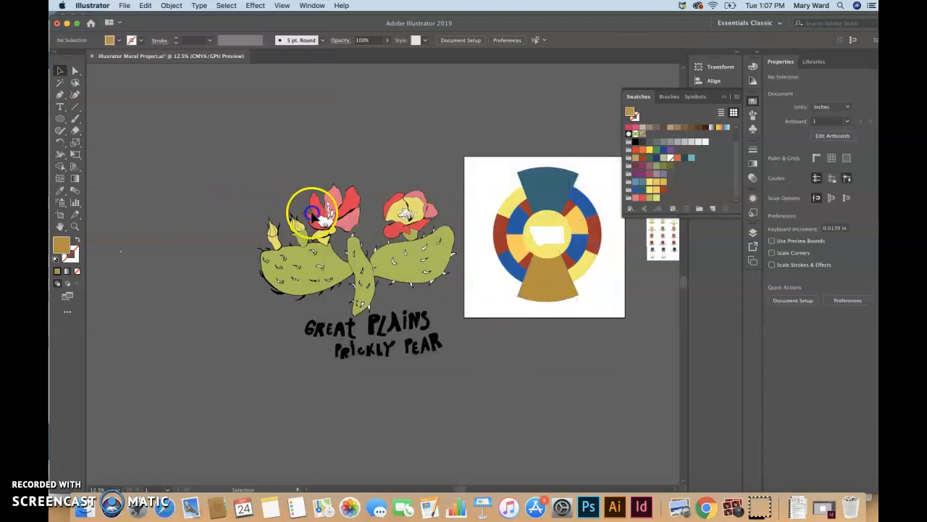
{"action": "left_click_drag", "start_coordinate": [466, 370], "coordinate": [465, 366]}
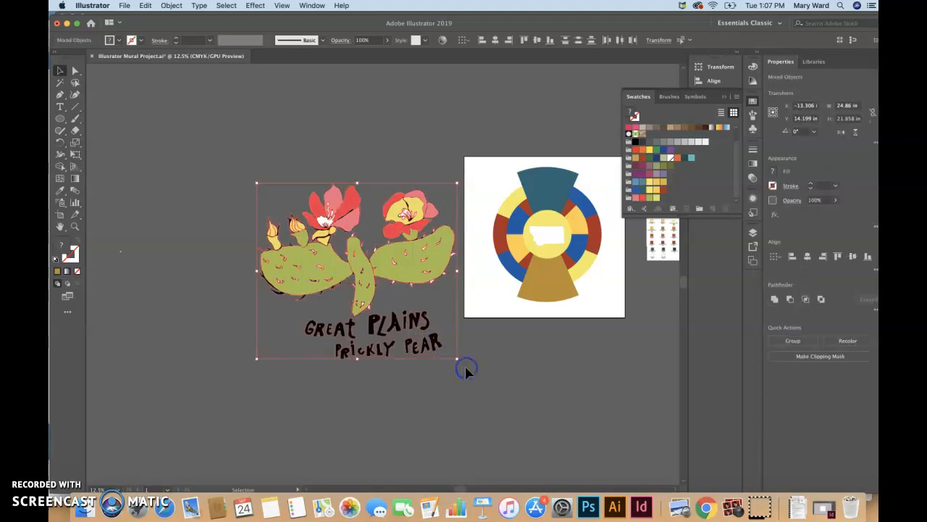
{"action": "key", "text": "super+c"}
{"action": "left_click", "coordinate": [220, 166]}
{"action": "left_click", "coordinate": [289, 268]}
{"action": "left_click", "coordinate": [239, 288]}
{"action": "left_click", "coordinate": [226, 152]}
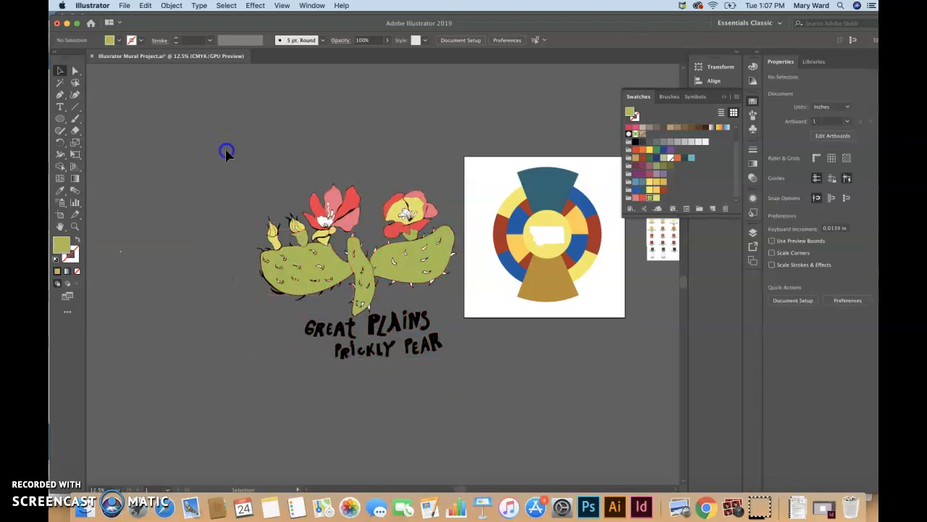
{"action": "left_click_drag", "start_coordinate": [467, 366], "coordinate": [471, 370]}
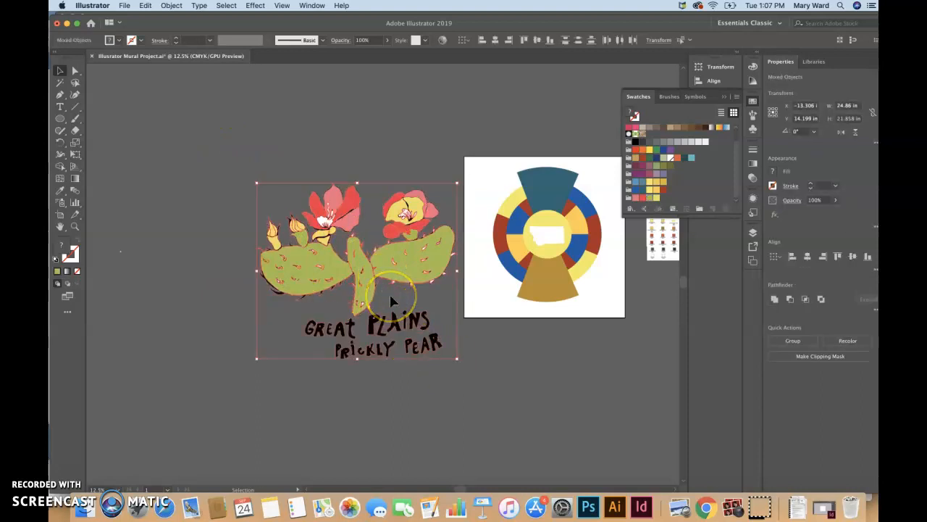
{"action": "key", "text": "super+g"}
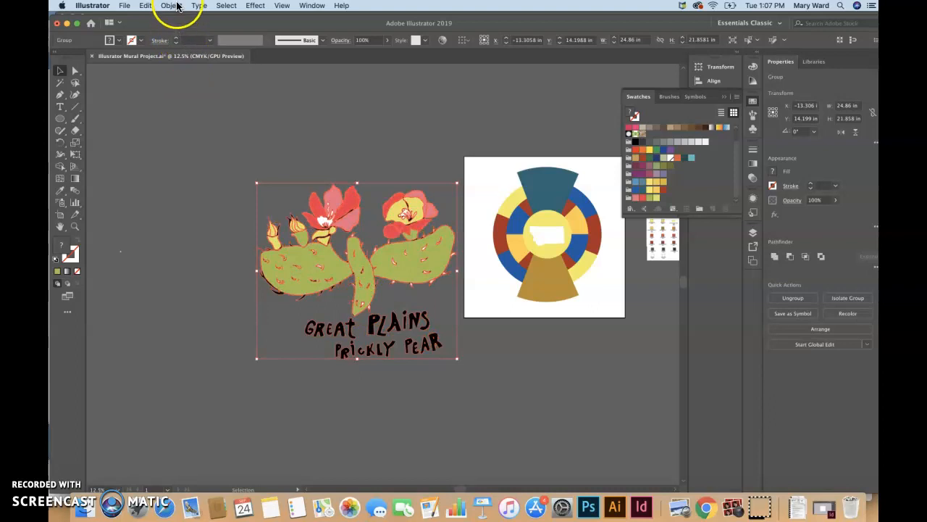
{"action": "left_click", "coordinate": [177, 5]}
{"action": "left_click", "coordinate": [349, 118]}
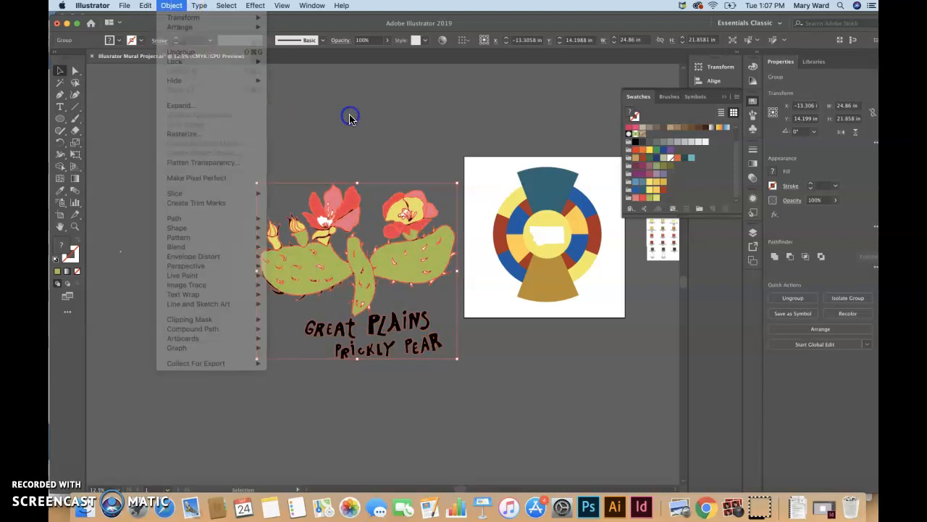
Scale the cactus group down to about 10.03 by 8.82 in with Free Transform and place it over the lower wedge.
{"action": "left_click_drag", "start_coordinate": [300, 268], "coordinate": [294, 209]}
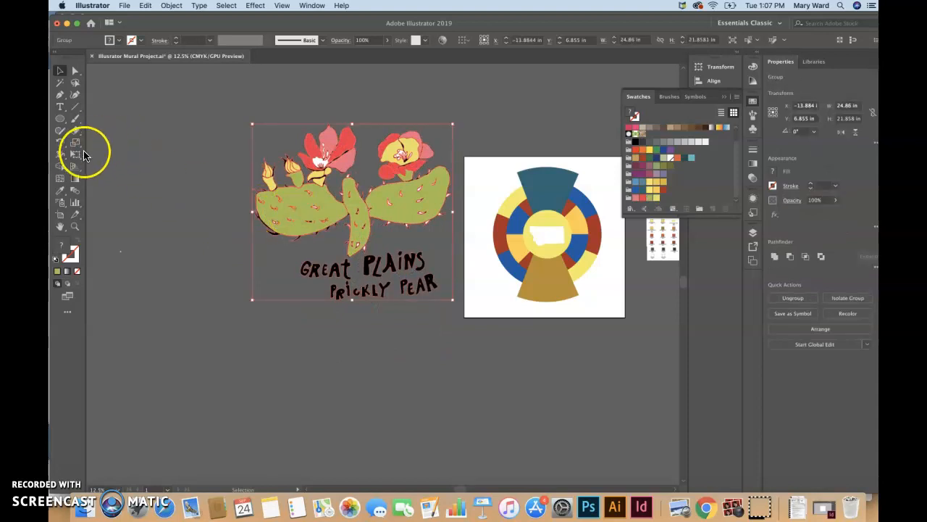
{"action": "left_click", "coordinate": [76, 156]}
{"action": "left_click_drag", "start_coordinate": [249, 127], "coordinate": [360, 241]}
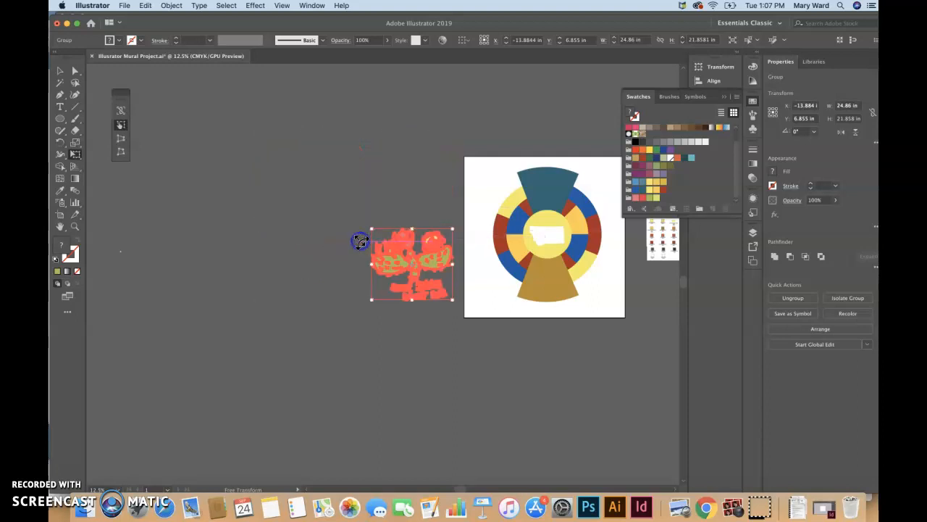
{"action": "key", "text": "v"}
{"action": "left_click", "coordinate": [231, 241]}
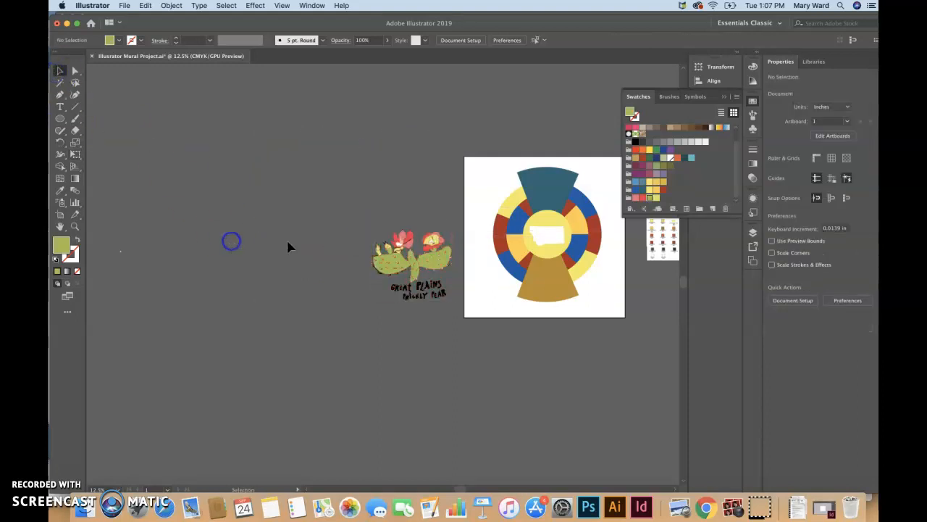
{"action": "left_click_drag", "start_coordinate": [397, 272], "coordinate": [523, 292]}
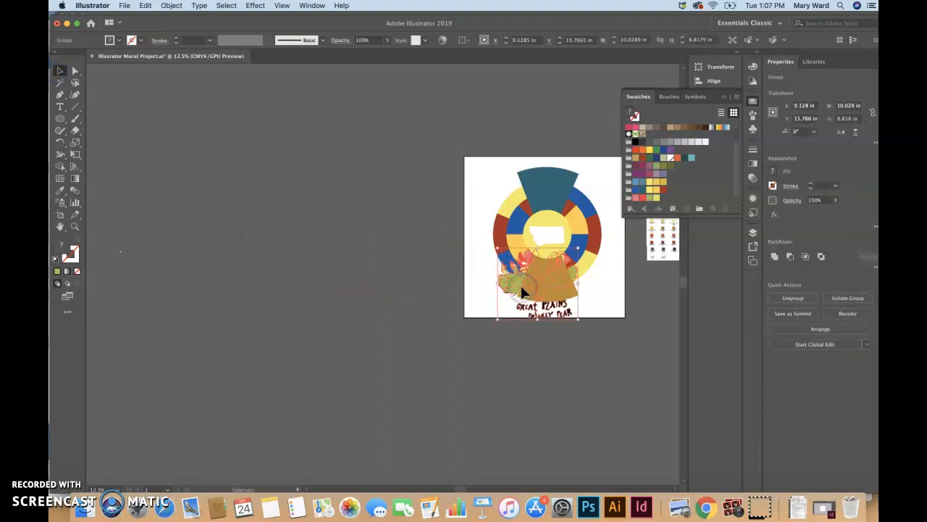
Move the cactus group onto a new layer stacked directly above Layer 4.
{"action": "left_click", "coordinate": [752, 232]}
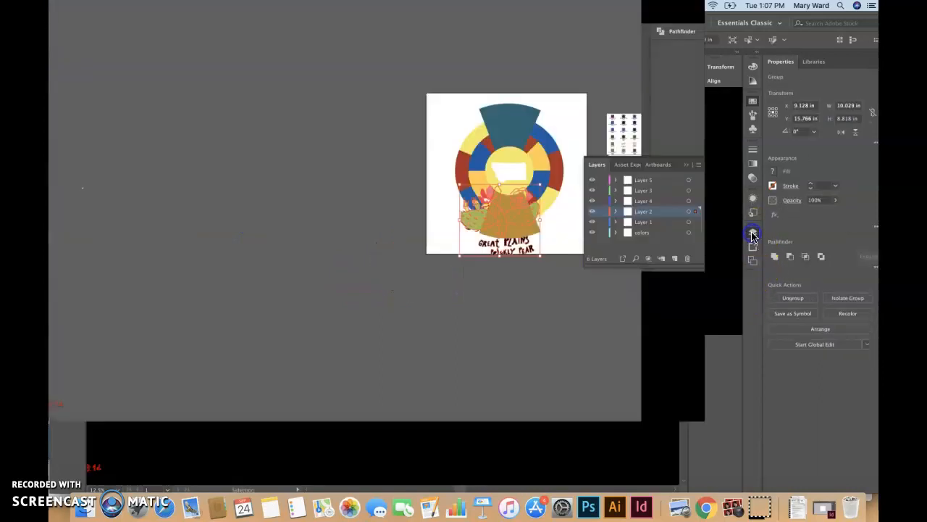
{"action": "left_click", "coordinate": [712, 323]}
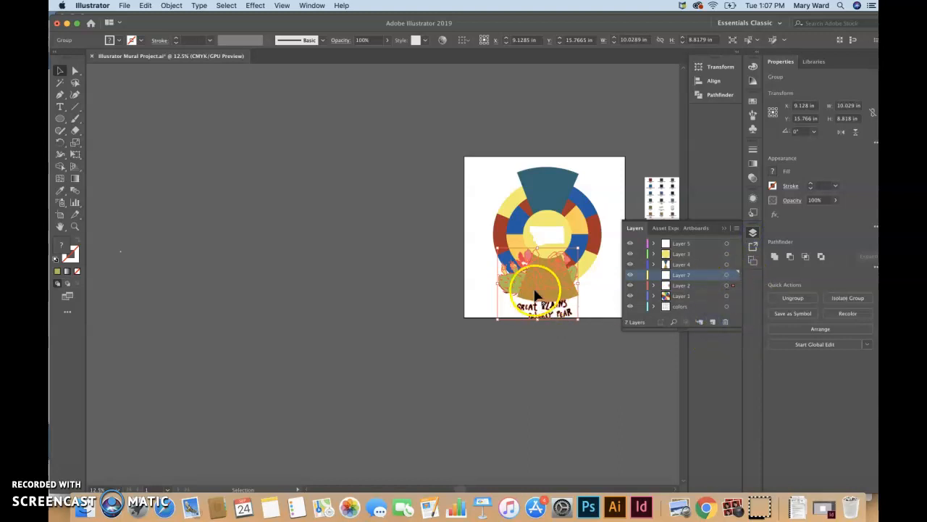
{"action": "left_click", "coordinate": [732, 287]}
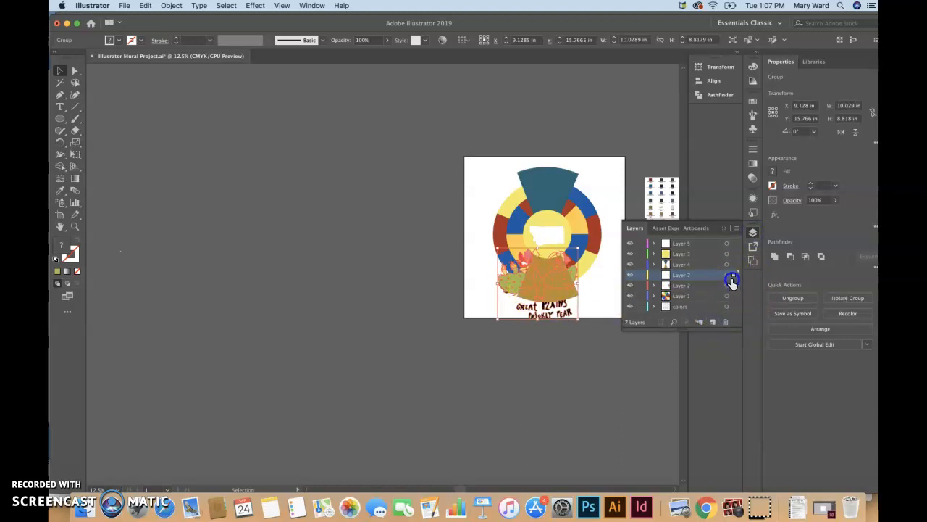
{"action": "left_click_drag", "start_coordinate": [731, 280], "coordinate": [731, 276]}
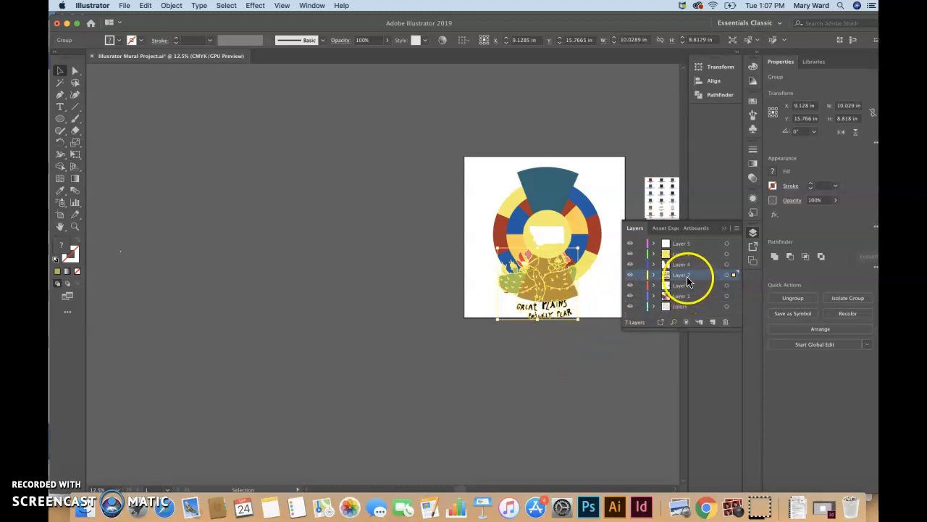
{"action": "left_click_drag", "start_coordinate": [687, 276], "coordinate": [685, 263]}
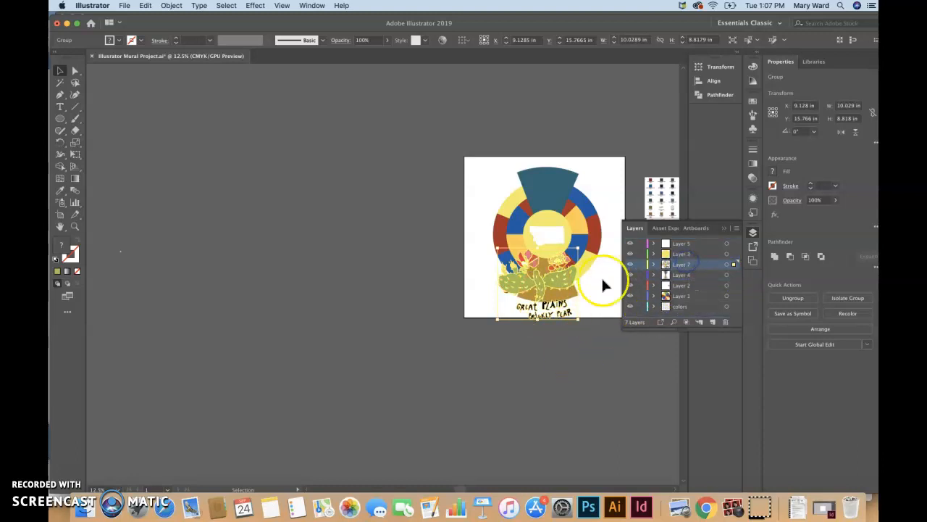
Shrink the cactus group to about 4.85 by 4.27 in and fit it inside the golden-brown lower wedge.
{"action": "left_click_drag", "start_coordinate": [580, 320], "coordinate": [539, 284]}
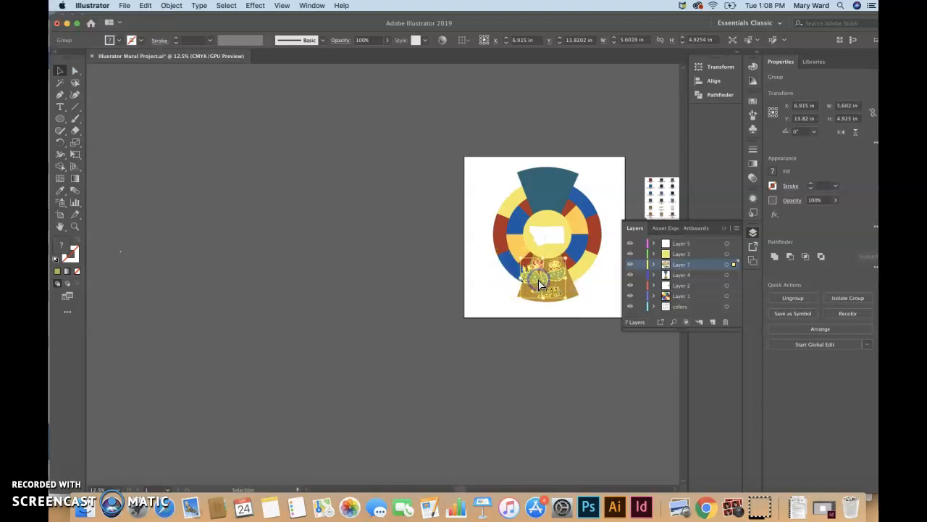
{"action": "key", "text": "super+equal"}
{"action": "key", "text": "super+equal"}
{"action": "key", "text": "super+equal"}
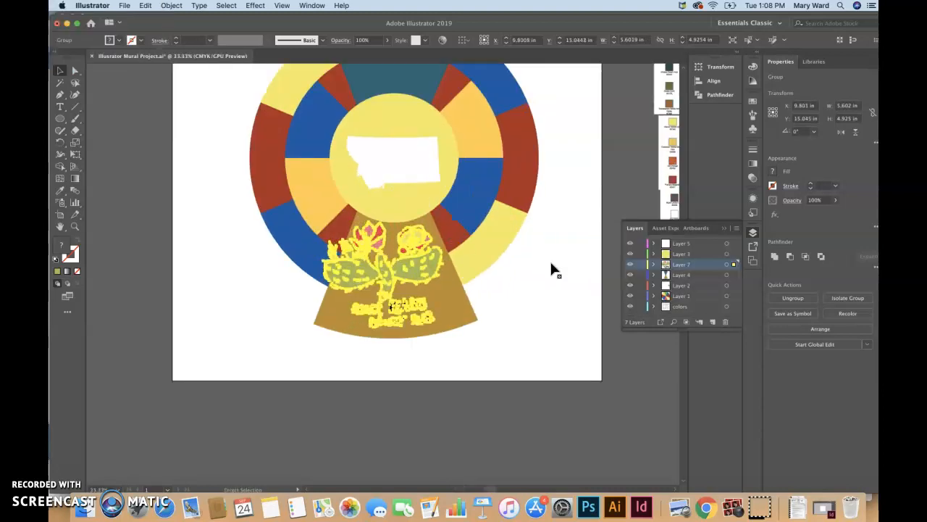
{"action": "left_click_drag", "start_coordinate": [320, 220], "coordinate": [339, 236]}
{"action": "left_click", "coordinate": [61, 75]}
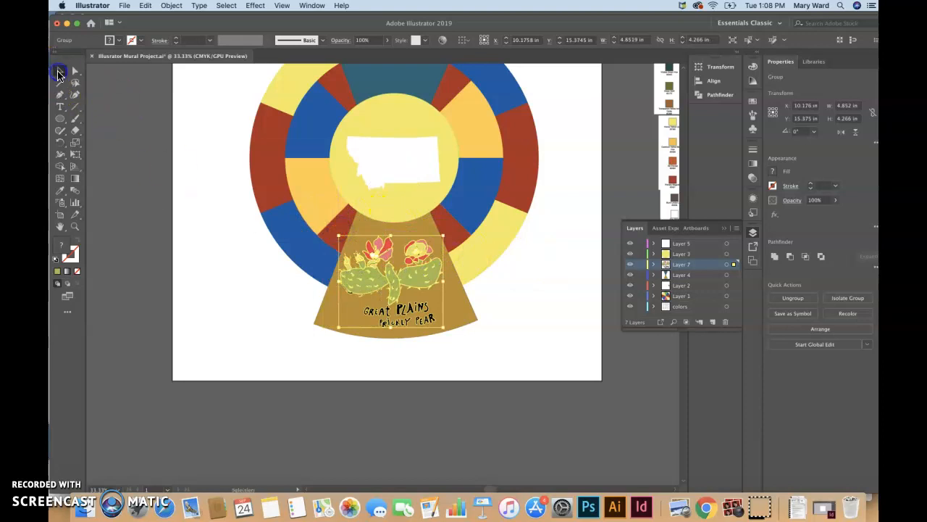
Shift the cactus group slightly right inside the lower wedge, to X 10.301 in.
{"action": "left_click", "coordinate": [187, 198]}
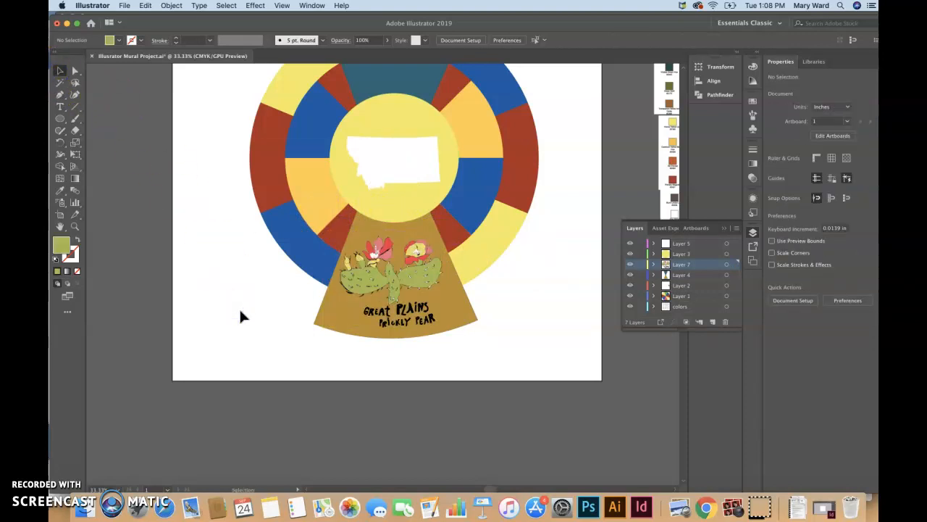
{"action": "left_click", "coordinate": [303, 358]}
{"action": "left_click", "coordinate": [394, 322]}
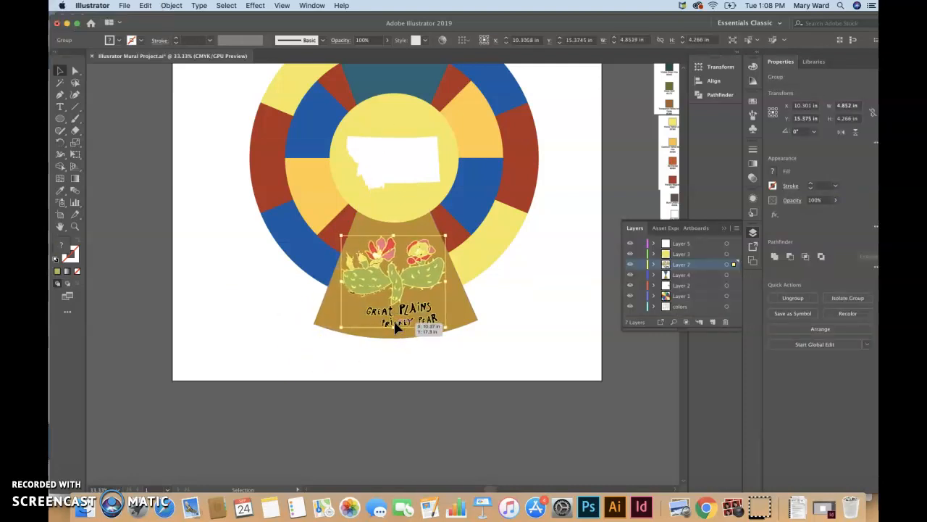
{"action": "left_click", "coordinate": [482, 377]}
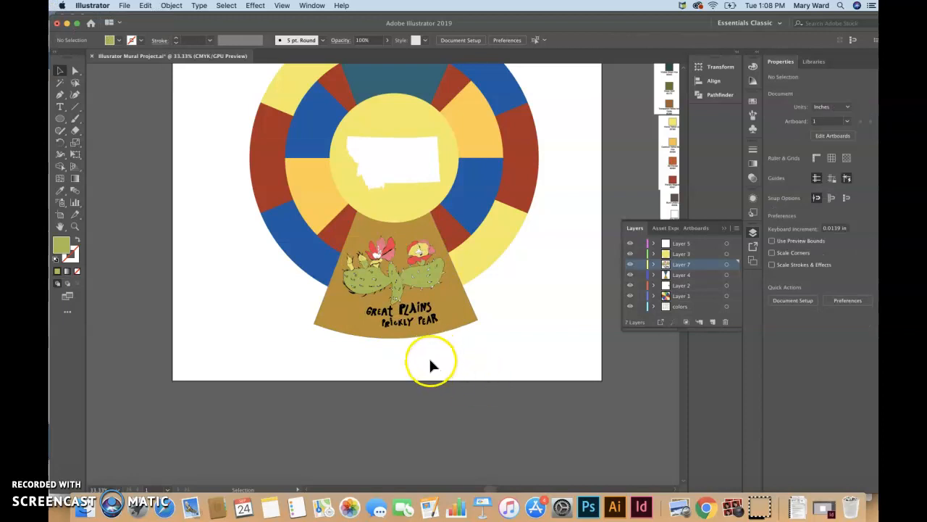
Nudge the cactus group down and slightly left within the lower wedge, to X 10.259 in and Y 15.513 in.
{"action": "left_click", "coordinate": [413, 324]}
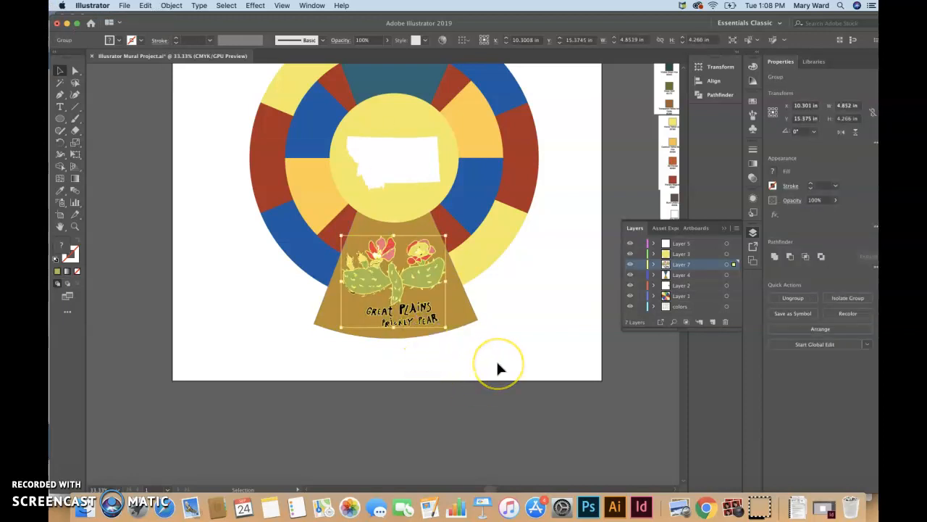
{"action": "key", "text": "Down"}
{"action": "key", "text": "Down"}
{"action": "key", "text": "Down"}
{"action": "key", "text": "Down"}
{"action": "key", "text": "Left"}
{"action": "key", "text": "Left"}
{"action": "key", "text": "Left"}
{"action": "left_click", "coordinate": [520, 401]}
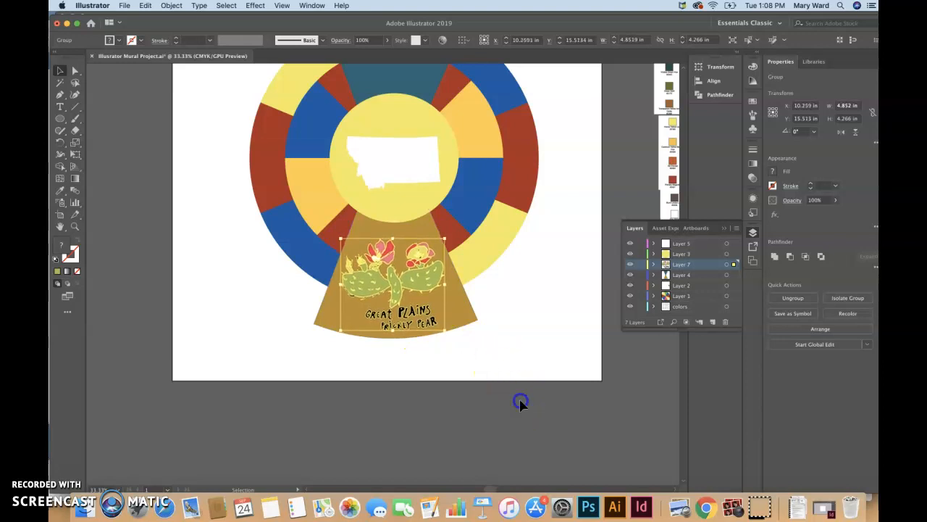
{"action": "scroll", "coordinate": [515, 353], "scroll_direction": "up", "scroll_amount": 2}
{"action": "left_click", "coordinate": [509, 358]}
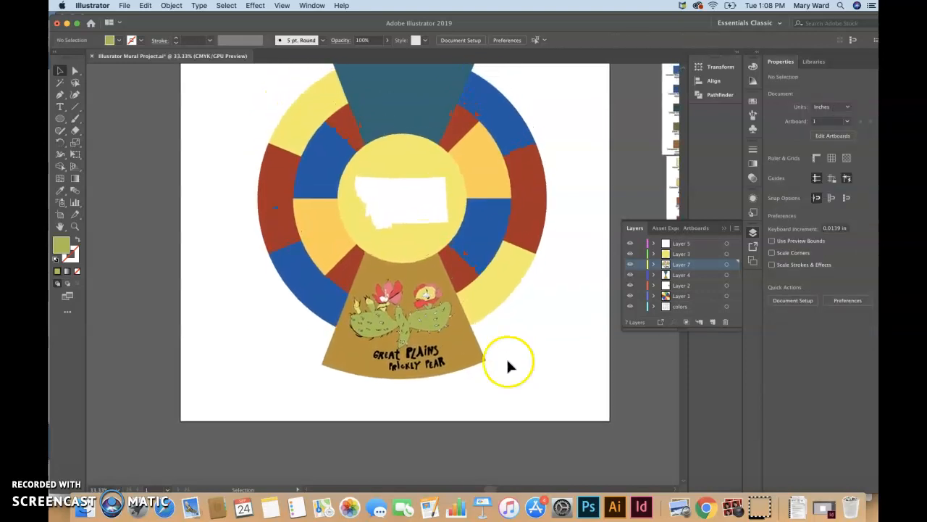
Fill both the lower and upper wedges with the light blue swatch C=70 M=27 Y=11 K=0.
{"action": "left_click", "coordinate": [62, 248]}
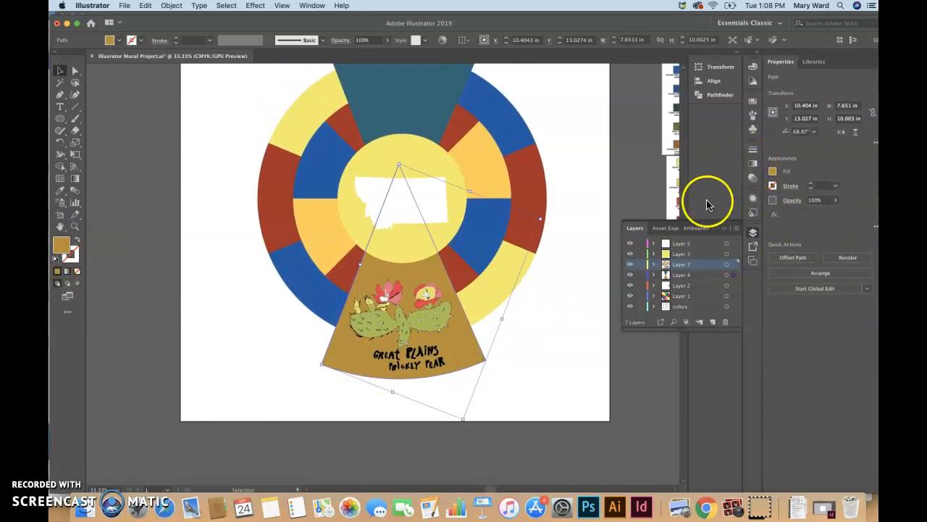
{"action": "left_click", "coordinate": [752, 101]}
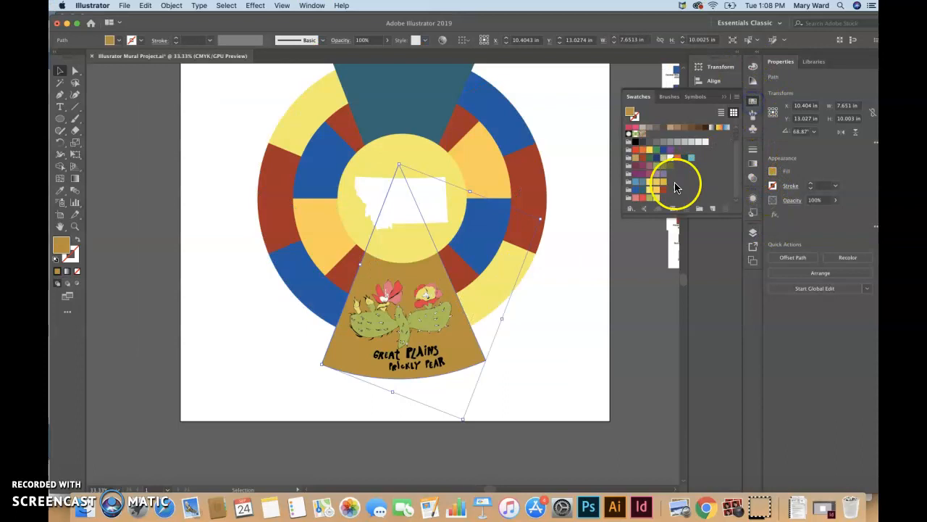
{"action": "left_click", "coordinate": [636, 184]}
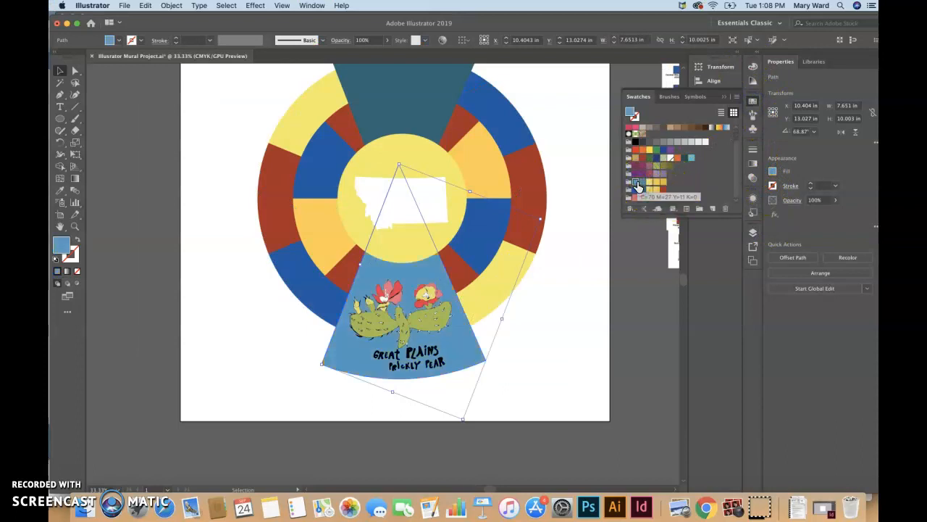
{"action": "left_click", "coordinate": [443, 99]}
{"action": "left_click", "coordinate": [633, 185]}
{"action": "left_click", "coordinate": [580, 305]}
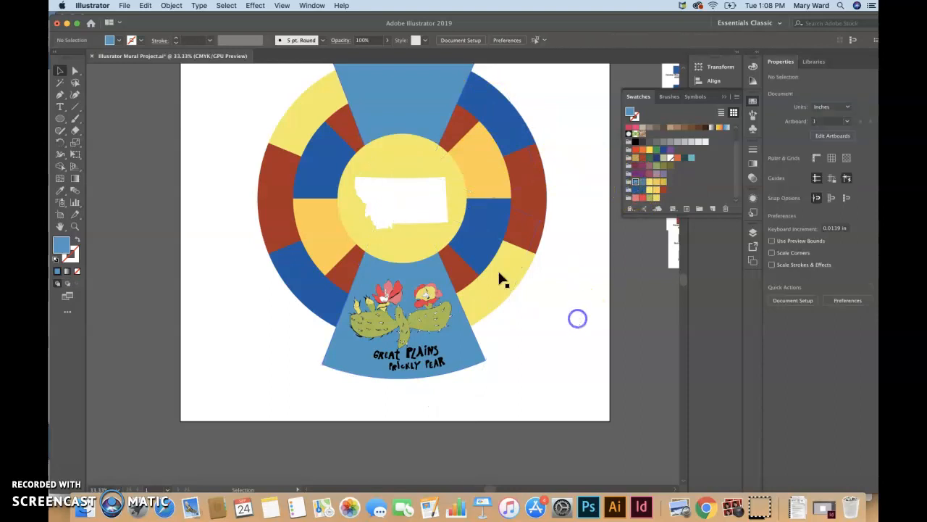
Fill the central circle behind the Montana shape with the bright red swatch from the cactus colour group.
{"action": "left_click", "coordinate": [439, 247]}
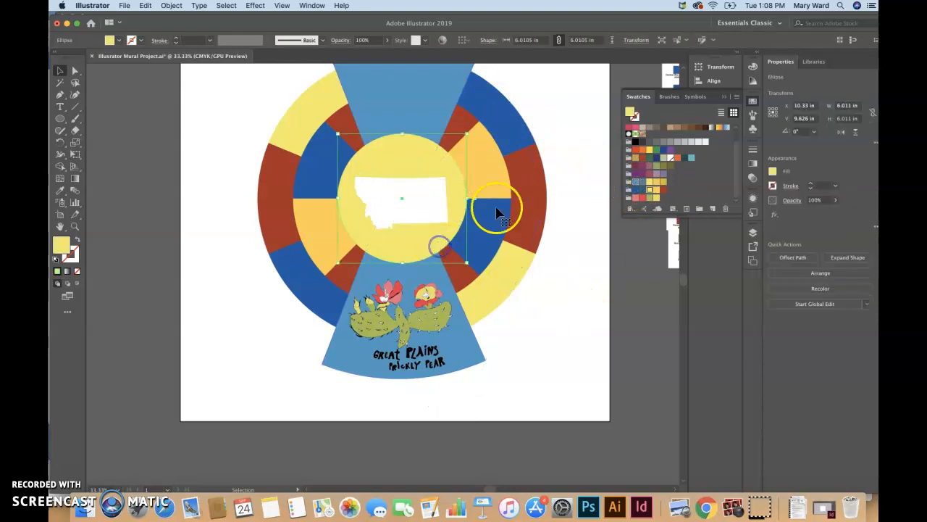
{"action": "left_click", "coordinate": [643, 200]}
{"action": "left_click", "coordinate": [546, 315]}
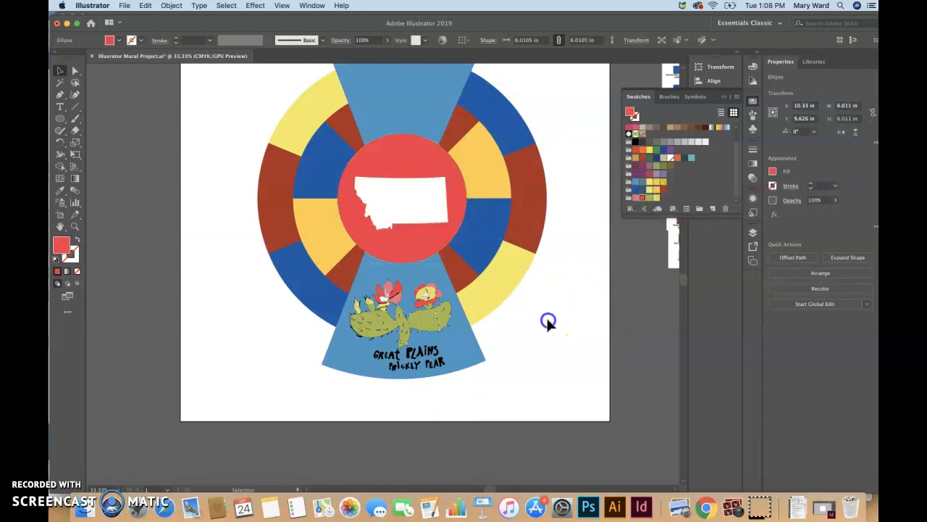
Recolour the inner ring's two dark blue segments with the light blue swatch C=70 M=27 Y=11 K=0.
{"action": "scroll", "coordinate": [548, 319], "scroll_direction": "up", "scroll_amount": 2}
{"action": "left_click", "coordinate": [486, 289]}
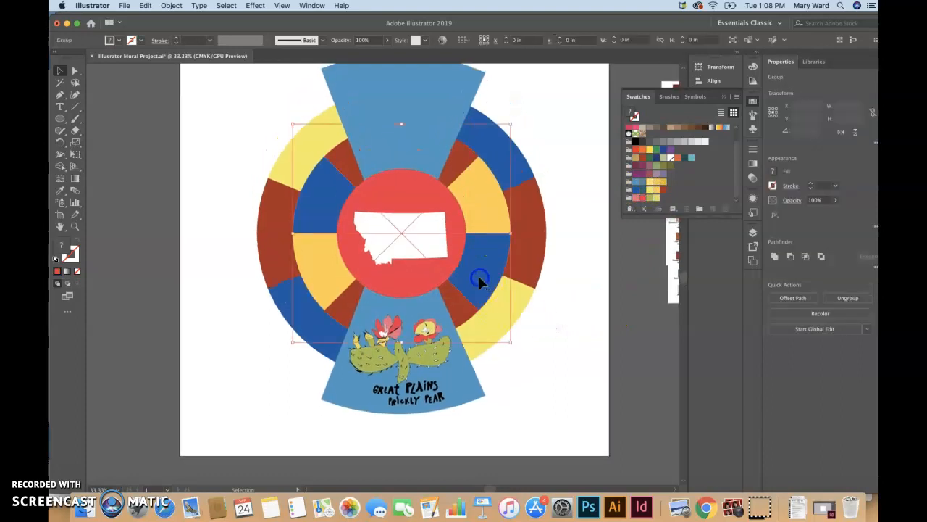
{"action": "left_click", "coordinate": [75, 70]}
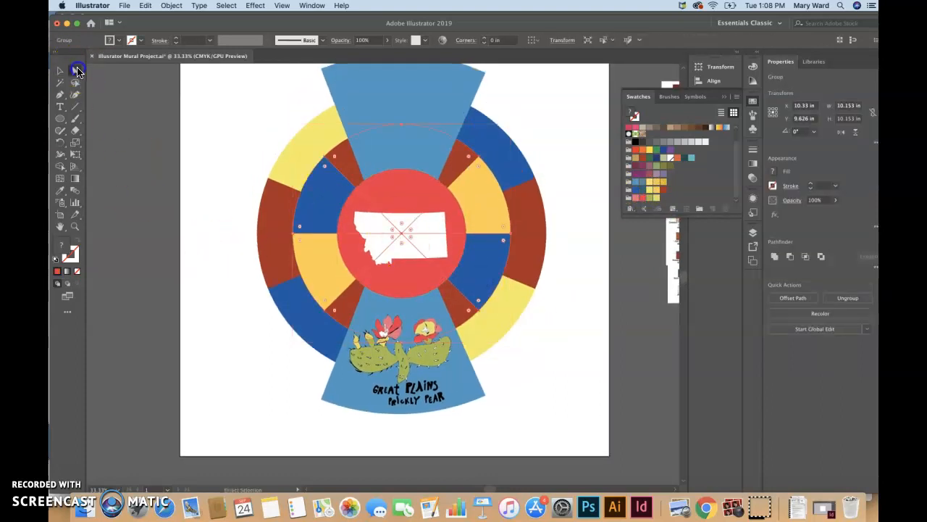
{"action": "left_click", "coordinate": [319, 208]}
{"action": "left_click", "coordinate": [476, 285], "text": "shift"}
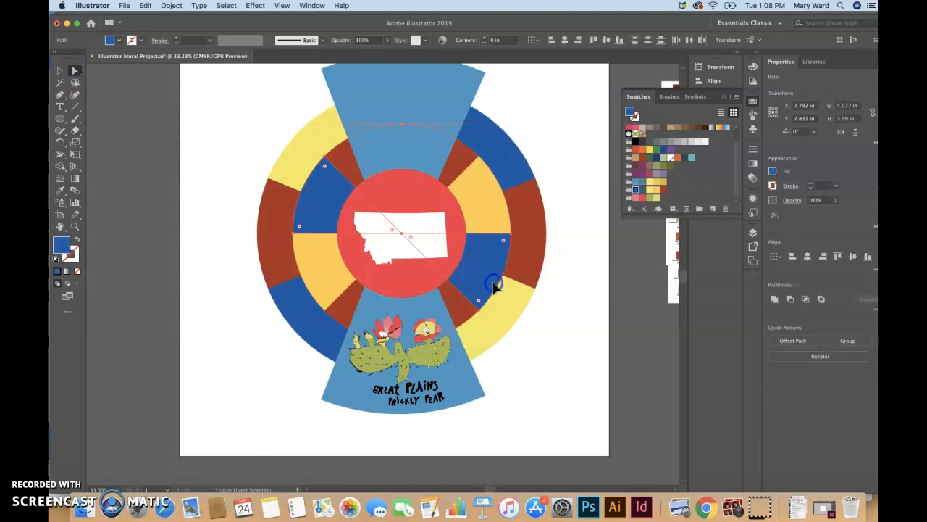
{"action": "left_click", "coordinate": [635, 183]}
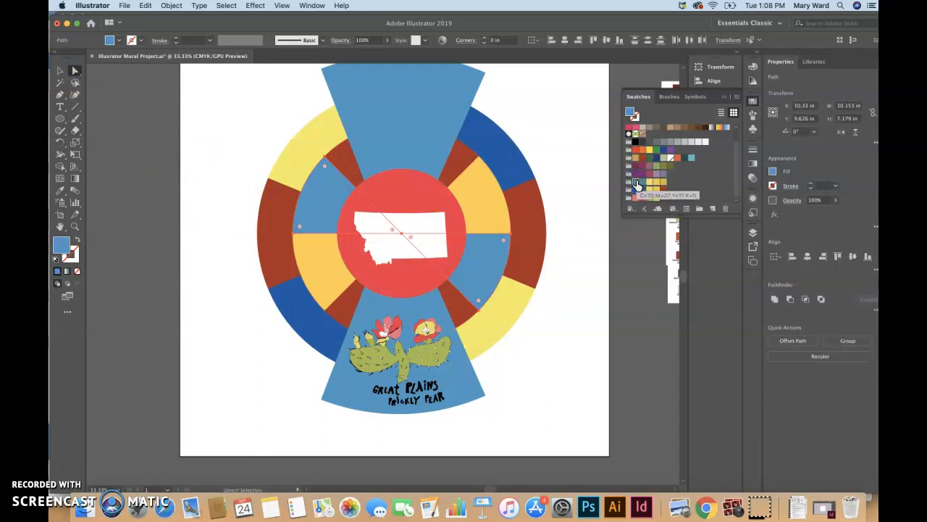
{"action": "left_click", "coordinate": [644, 185]}
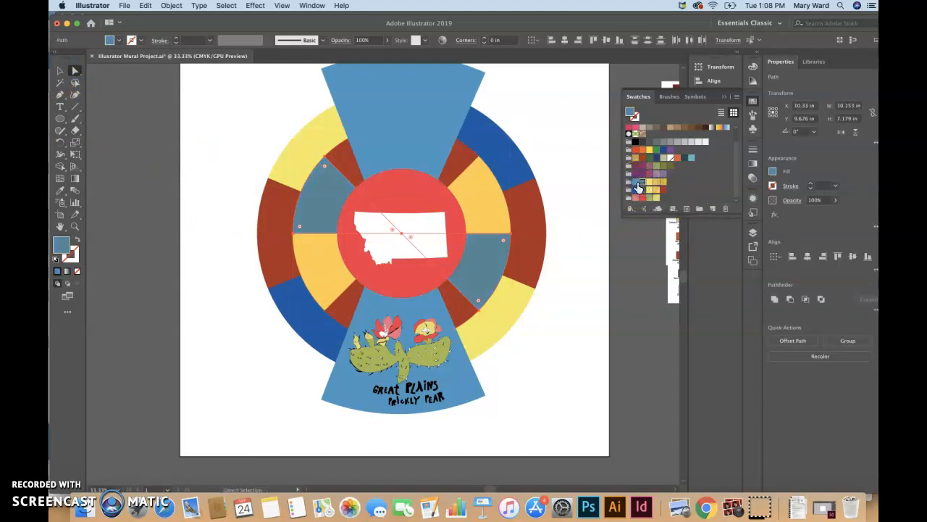
{"action": "left_click", "coordinate": [635, 184]}
Fill the outer ring's two dark blue and two yellow segments with the cactus green swatch.
{"action": "left_click", "coordinate": [510, 174]}
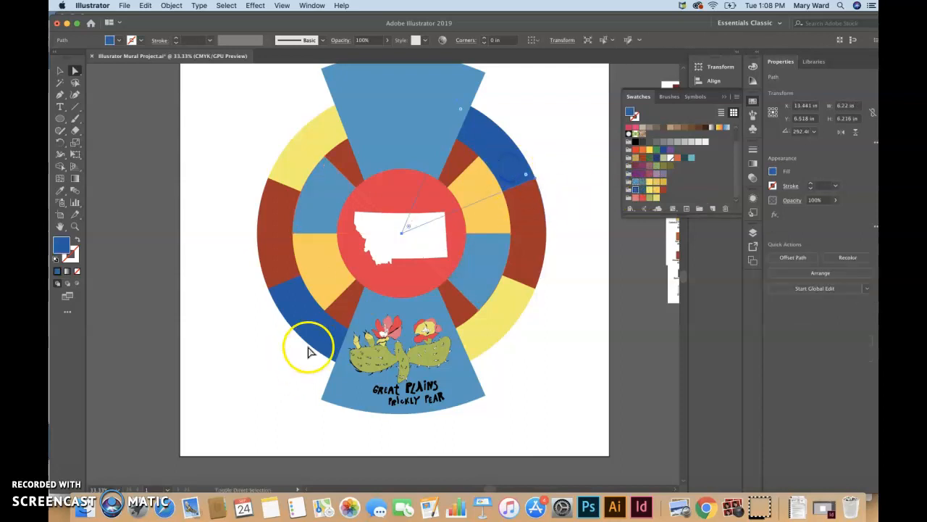
{"action": "left_click", "coordinate": [316, 346], "text": "shift"}
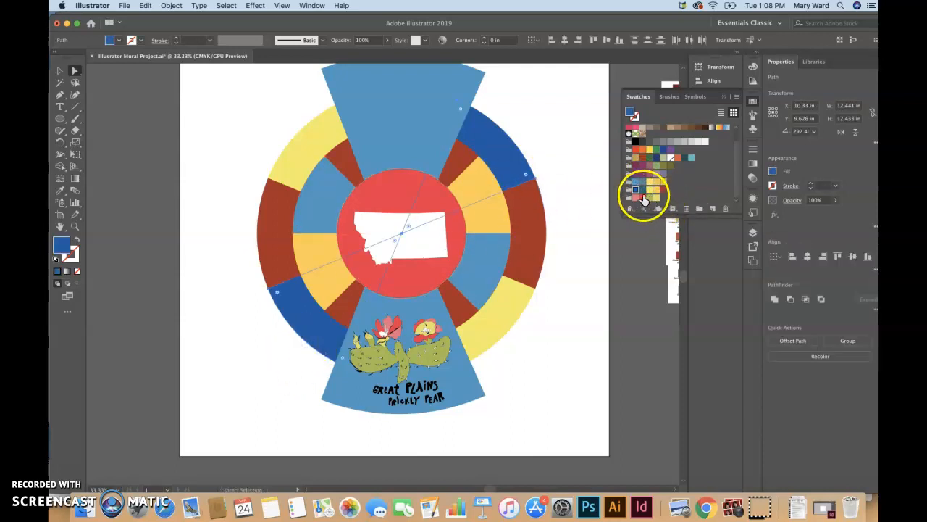
{"action": "left_click", "coordinate": [650, 198]}
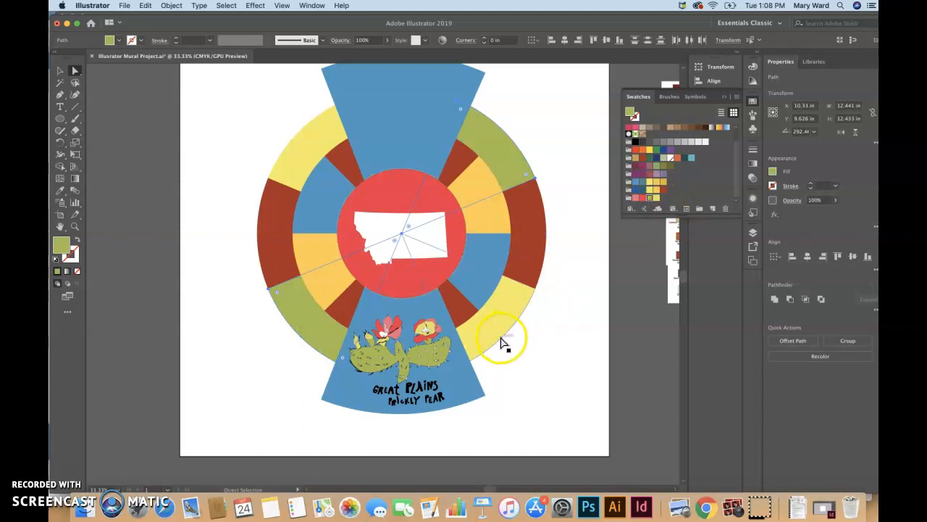
{"action": "left_click", "coordinate": [498, 329]}
{"action": "left_click", "coordinate": [317, 151], "text": "shift"}
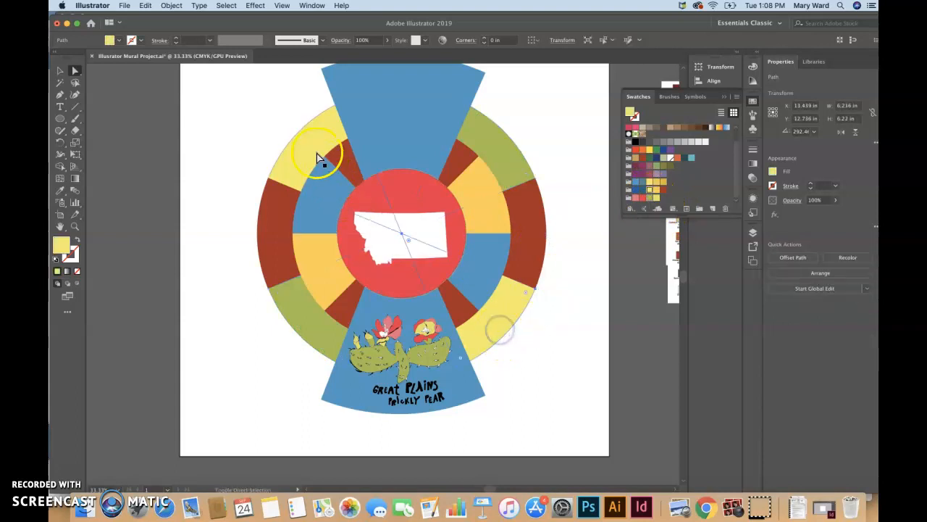
{"action": "left_click", "coordinate": [650, 198]}
Recolour the inner ring's dark red segments bright red and the outer ring's two dark red segments pink.
{"action": "left_click", "coordinate": [466, 165]}
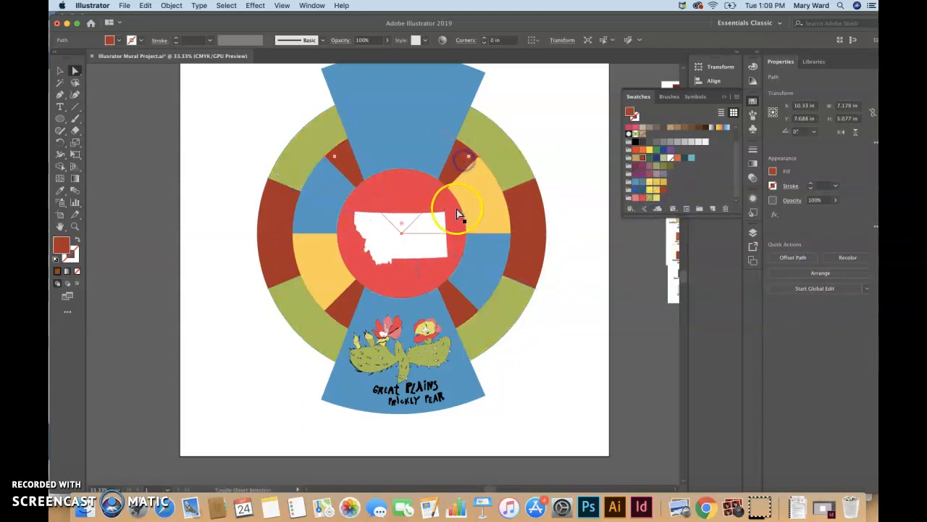
{"action": "left_click", "coordinate": [640, 198]}
{"action": "left_click", "coordinate": [543, 259]}
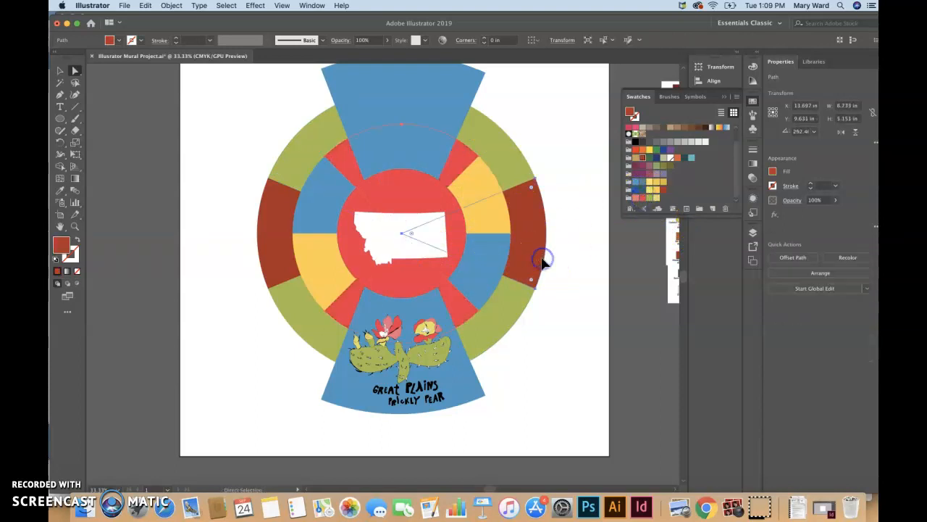
{"action": "left_click", "coordinate": [267, 248], "text": "shift"}
{"action": "left_click", "coordinate": [636, 198]}
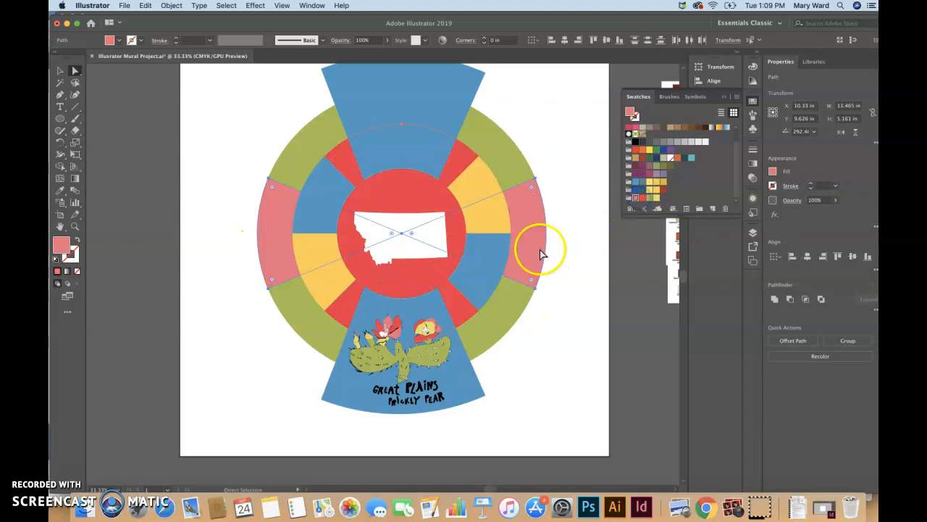
{"action": "left_click", "coordinate": [537, 353]}
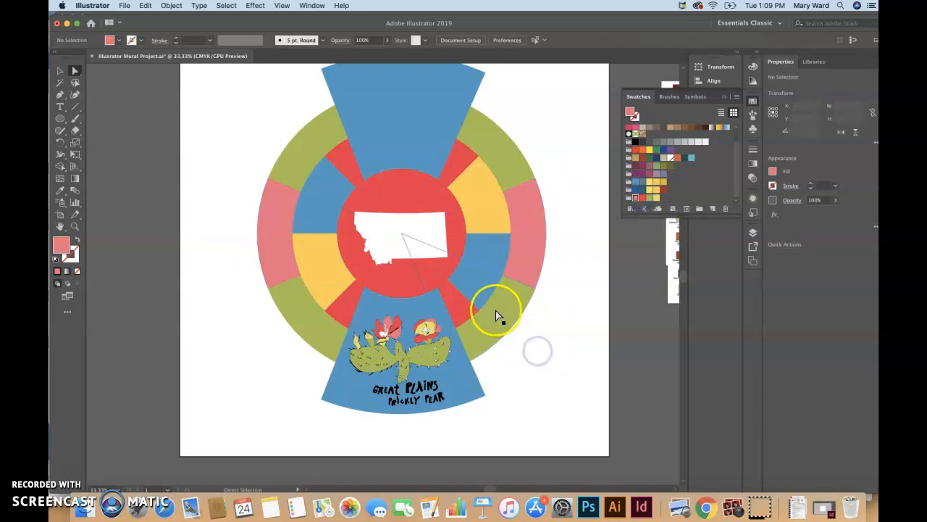
Fill the inner ring's two orange-yellow segments with the pale yellow swatch from the cactus colour group.
{"action": "left_click", "coordinate": [483, 209]}
{"action": "left_click", "coordinate": [346, 277], "text": "shift"}
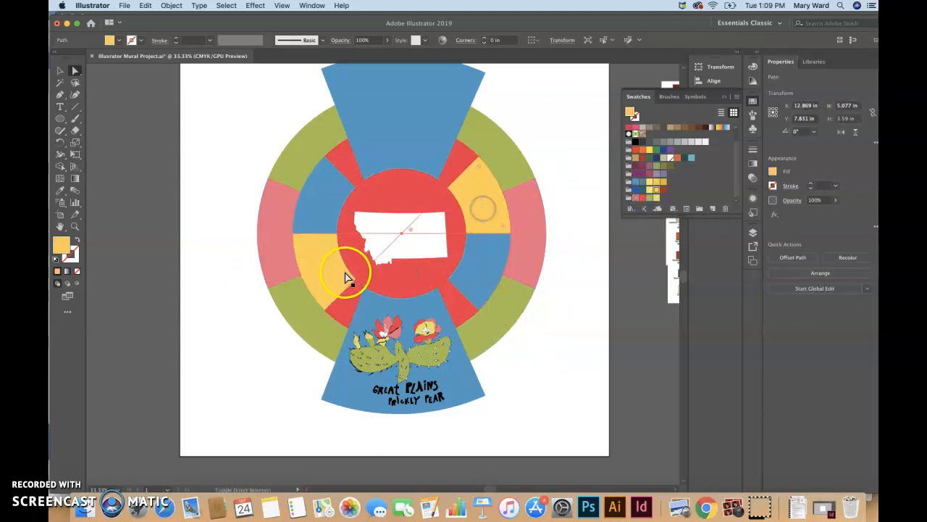
{"action": "left_click", "coordinate": [656, 199]}
{"action": "left_click", "coordinate": [650, 199]}
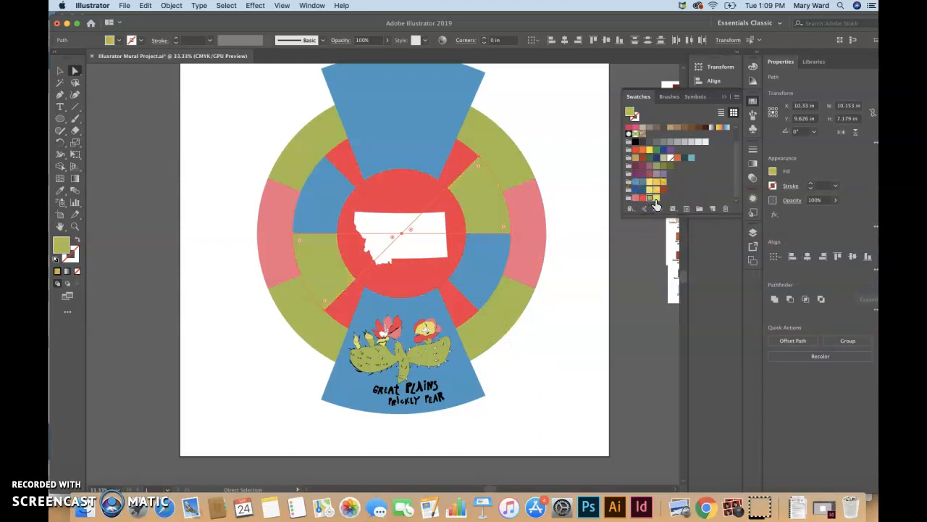
{"action": "left_click", "coordinate": [654, 199]}
{"action": "left_click", "coordinate": [536, 336]}
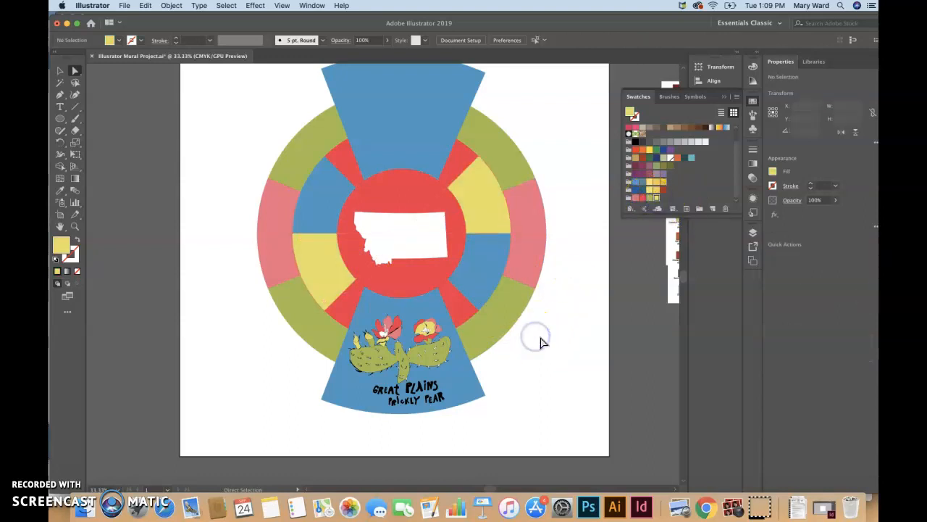
Try an orange fill on the inner ring's two light blue segments, then undo it and deselect everything.
{"action": "scroll", "coordinate": [540, 338], "scroll_direction": "up", "scroll_amount": 2}
{"action": "scroll", "coordinate": [541, 337], "scroll_direction": "down", "scroll_amount": 1}
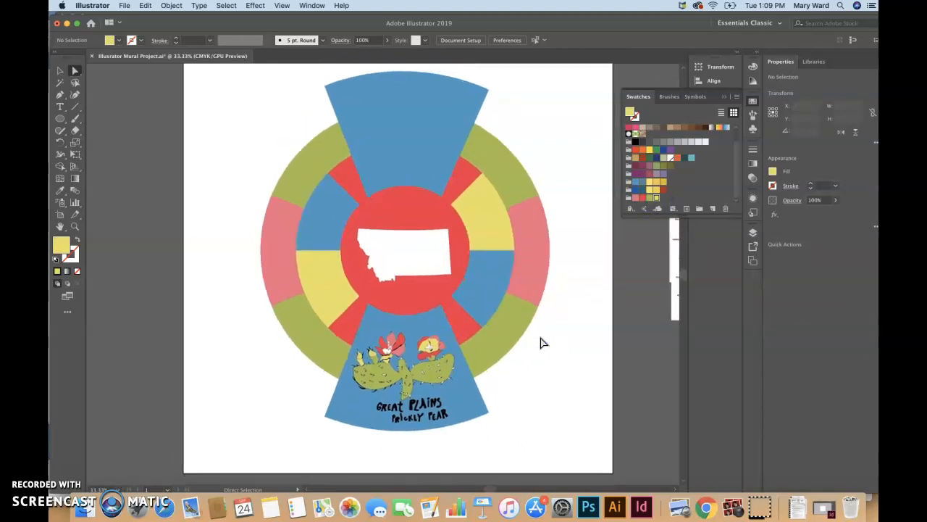
{"action": "left_click", "coordinate": [483, 287]}
{"action": "left_click", "coordinate": [339, 216], "text": "shift"}
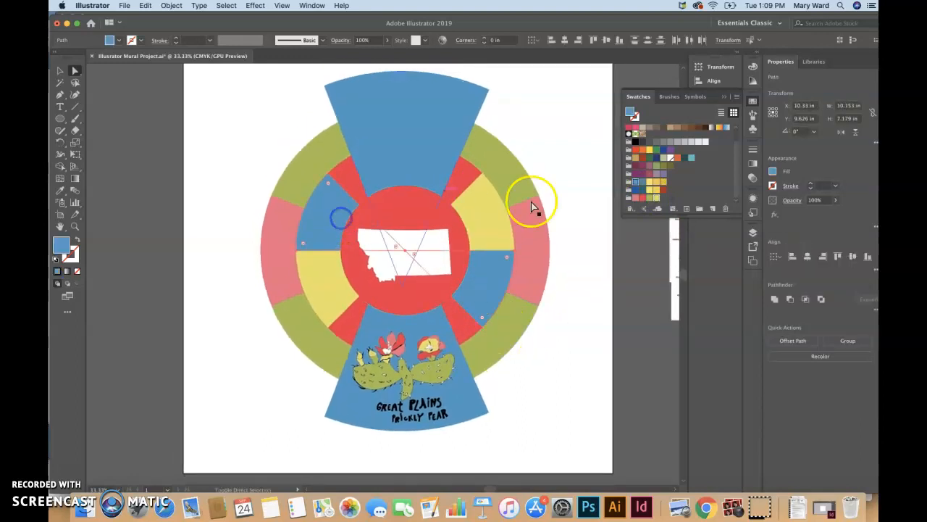
{"action": "double_click", "coordinate": [62, 246]}
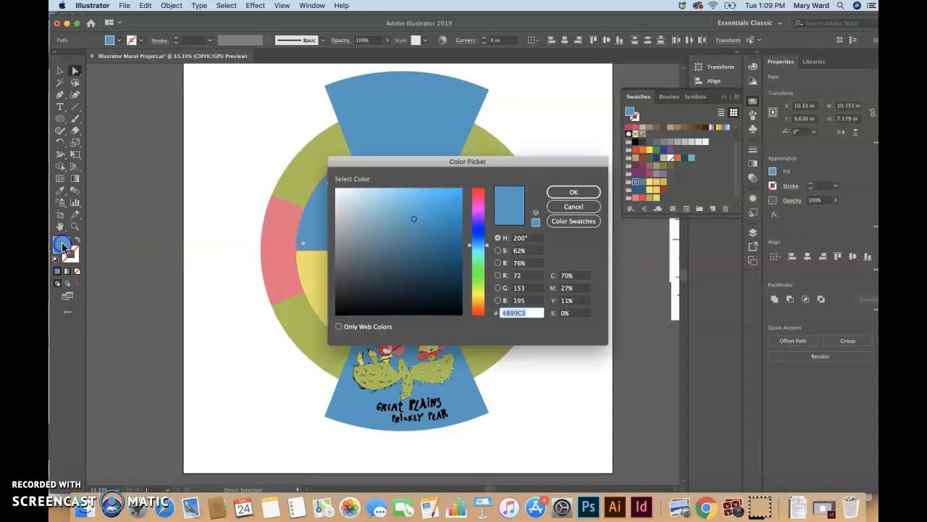
{"action": "left_click", "coordinate": [478, 302]}
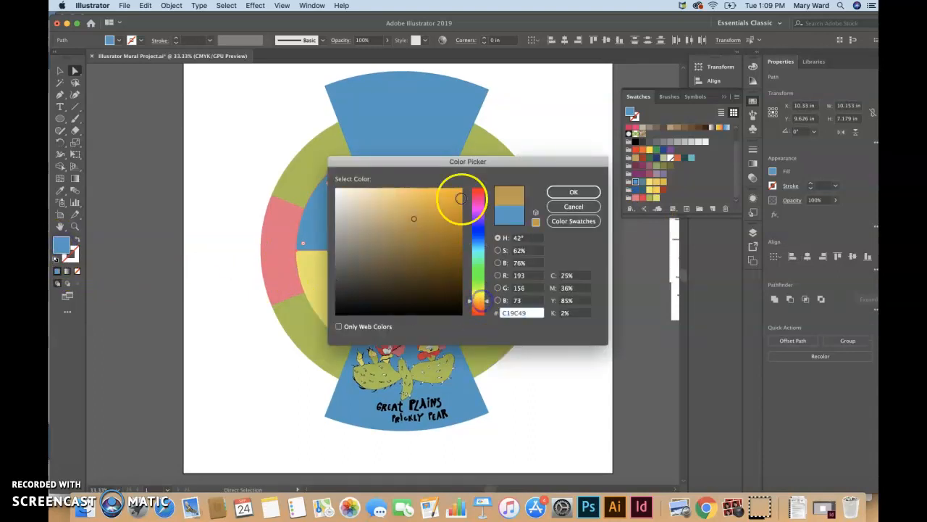
{"action": "left_click", "coordinate": [460, 198]}
{"action": "left_click", "coordinate": [487, 298]}
{"action": "left_click", "coordinate": [574, 194]}
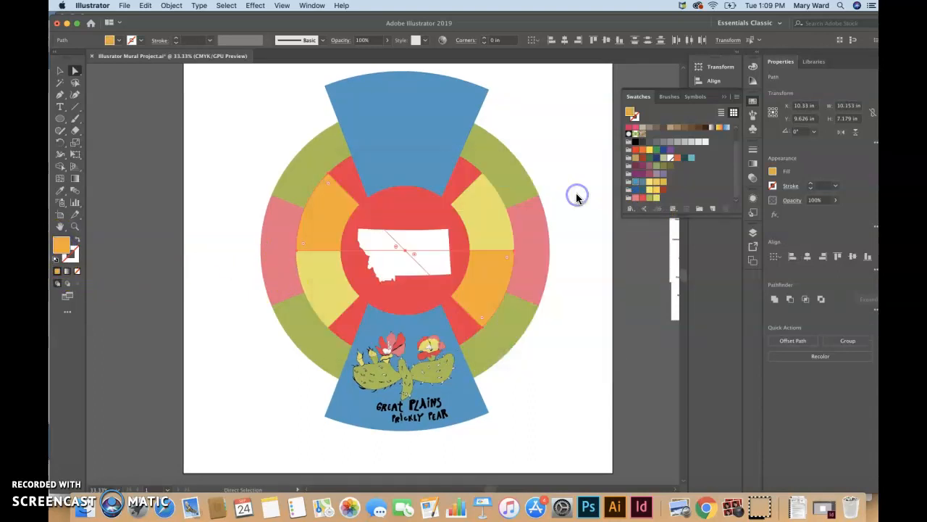
{"action": "key", "text": "super+z"}
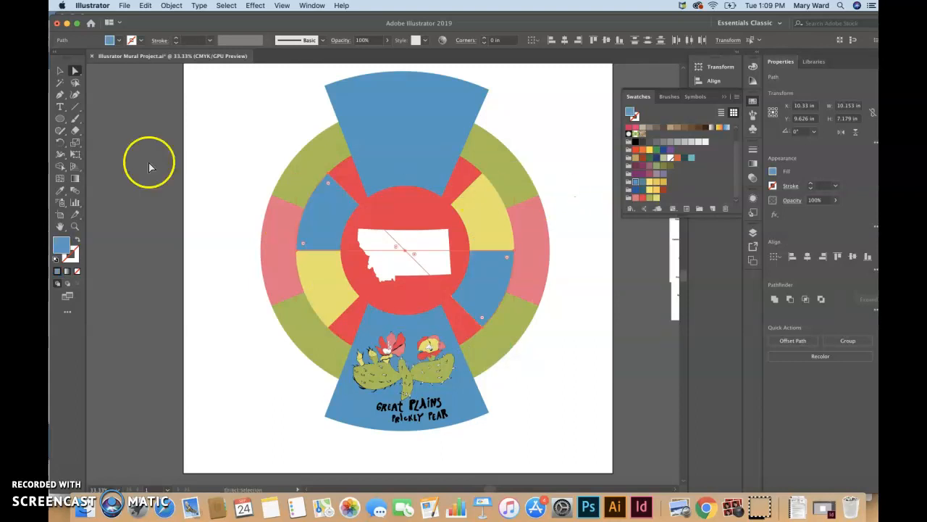
{"action": "left_click", "coordinate": [61, 70]}
{"action": "left_click", "coordinate": [185, 160]}
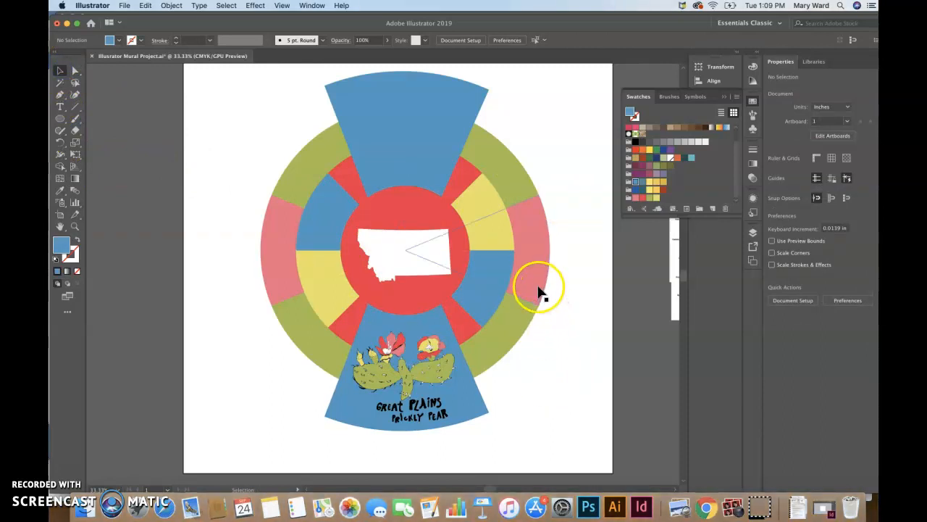
Fill the mural's centre circle with the dark brown C=40 M=70 Y=100 K=50 swatch.
{"action": "left_click", "coordinate": [456, 328]}
{"action": "left_click", "coordinate": [456, 275]}
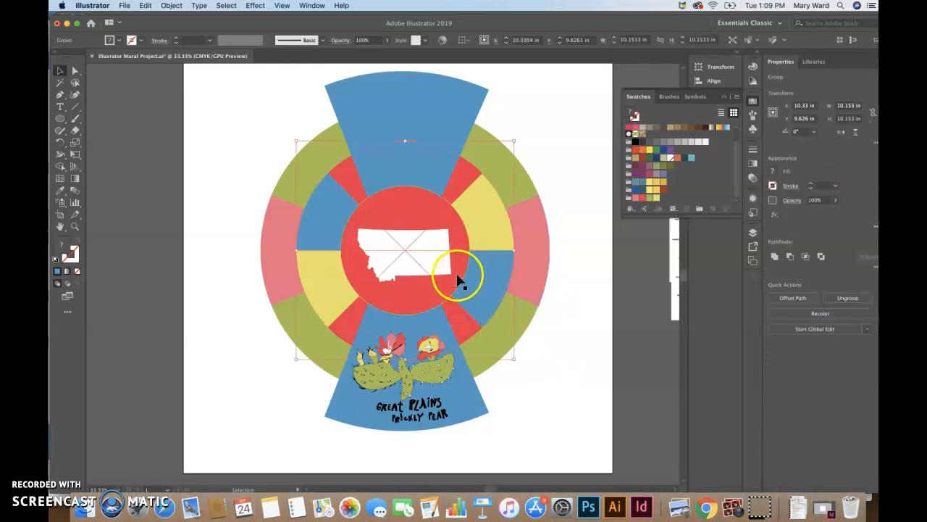
{"action": "left_click", "coordinate": [683, 129]}
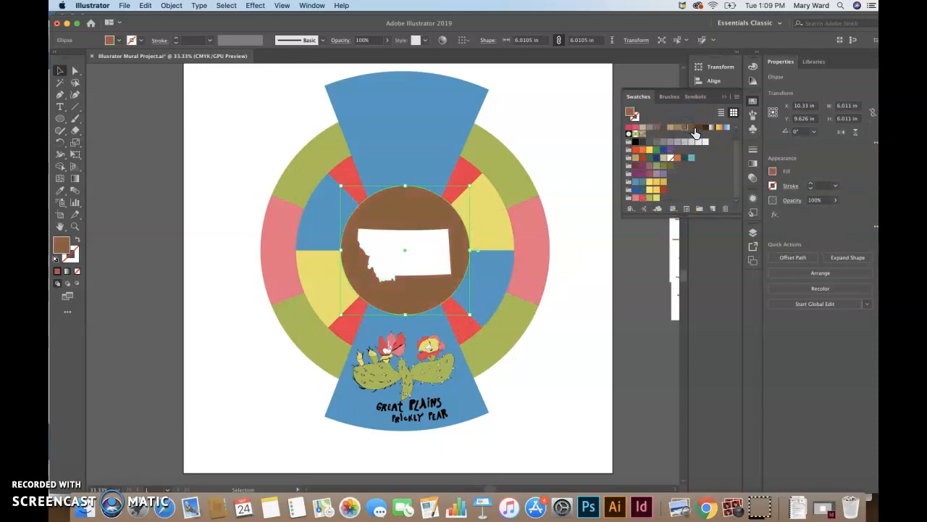
{"action": "left_click", "coordinate": [698, 131]}
Recolour the outer ring's two pink segments with the dark brown C=40 M=70 Y=100 K=50 swatch.
{"action": "left_click", "coordinate": [538, 249]}
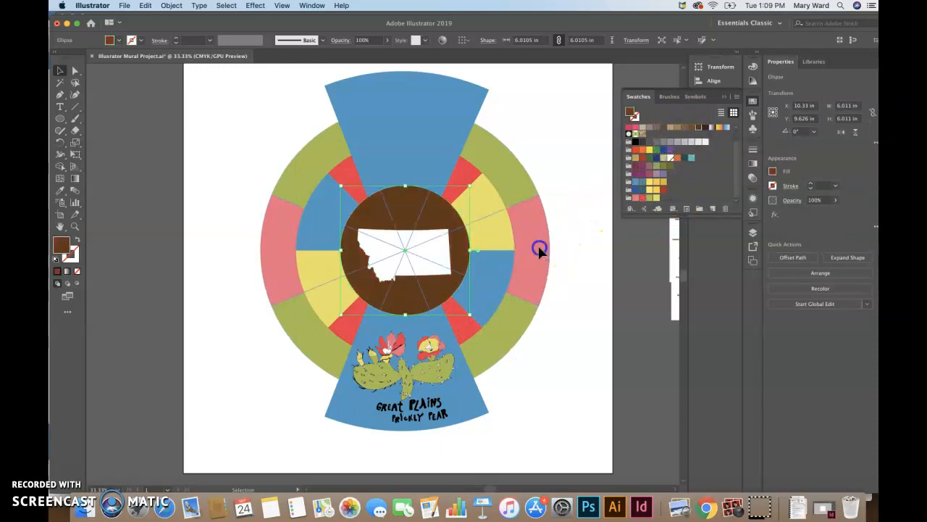
{"action": "left_click", "coordinate": [75, 75]}
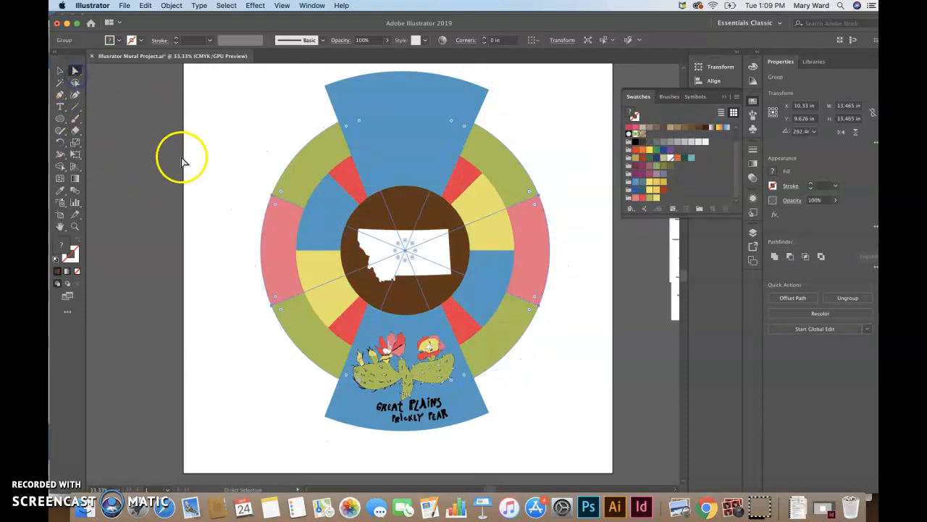
{"action": "left_click", "coordinate": [276, 242]}
{"action": "left_click", "coordinate": [536, 274], "text": "shift"}
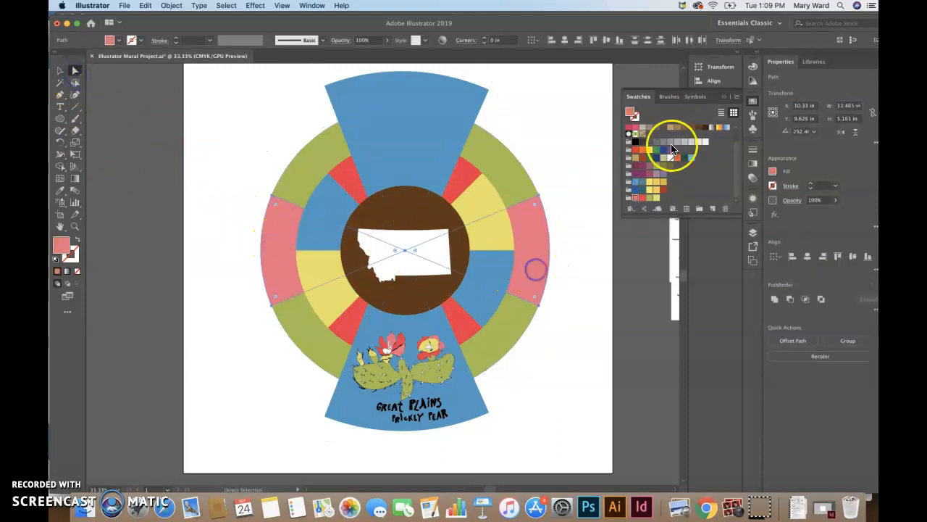
{"action": "left_click", "coordinate": [694, 130]}
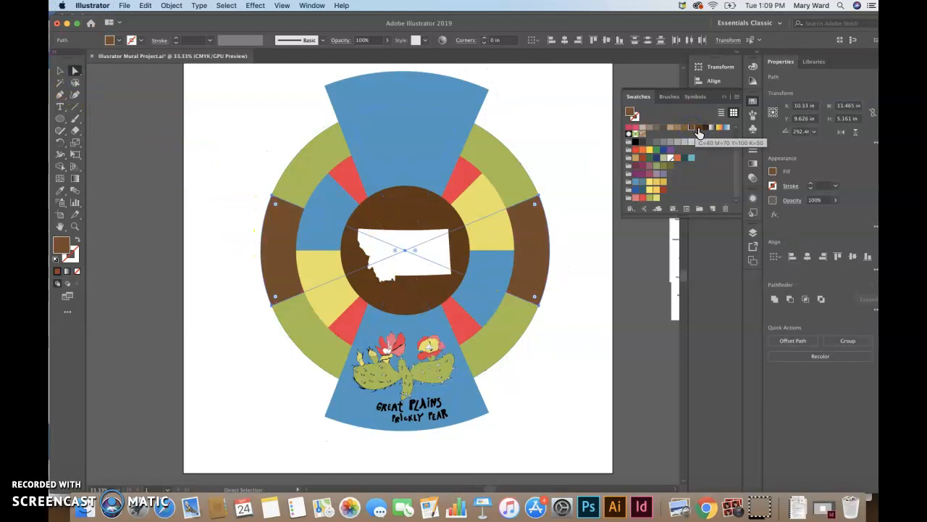
{"action": "left_click", "coordinate": [698, 130]}
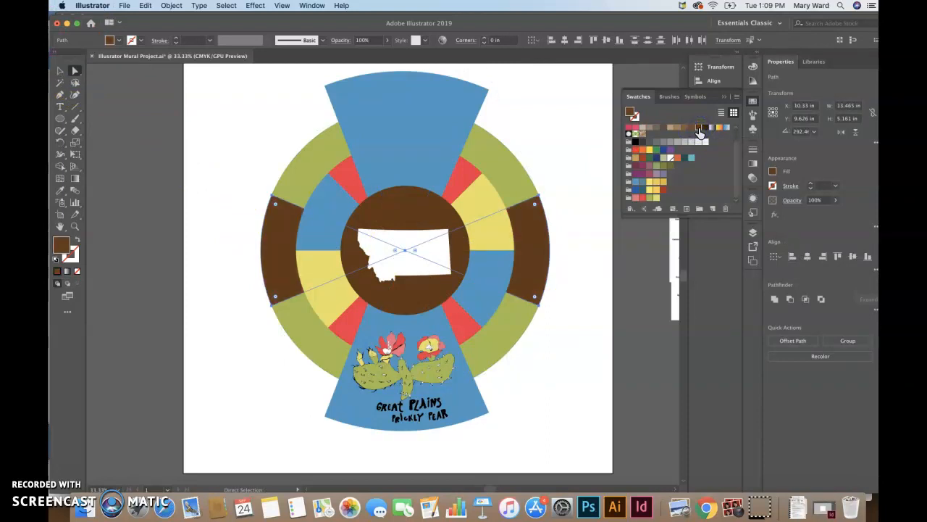
{"action": "left_click", "coordinate": [511, 174]}
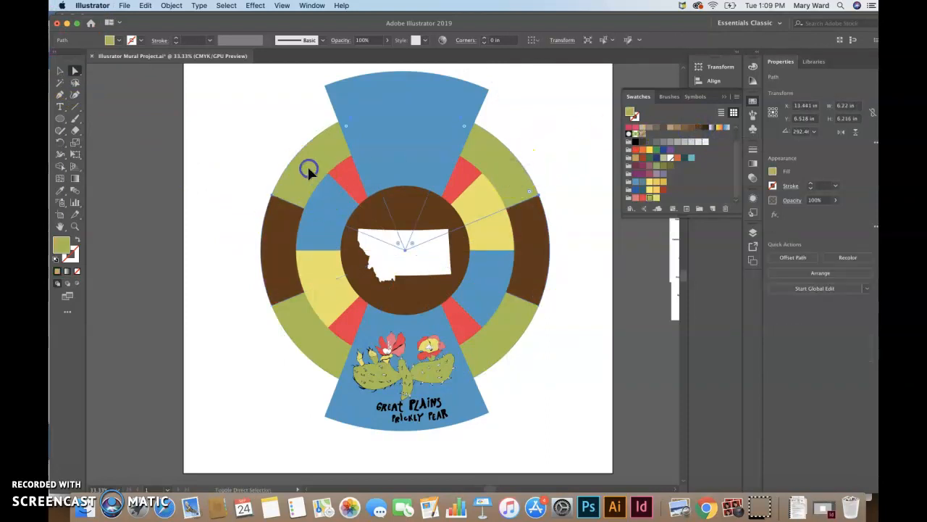
{"action": "left_click", "coordinate": [314, 345], "text": "shift"}
{"action": "left_click", "coordinate": [517, 340], "text": "shift"}
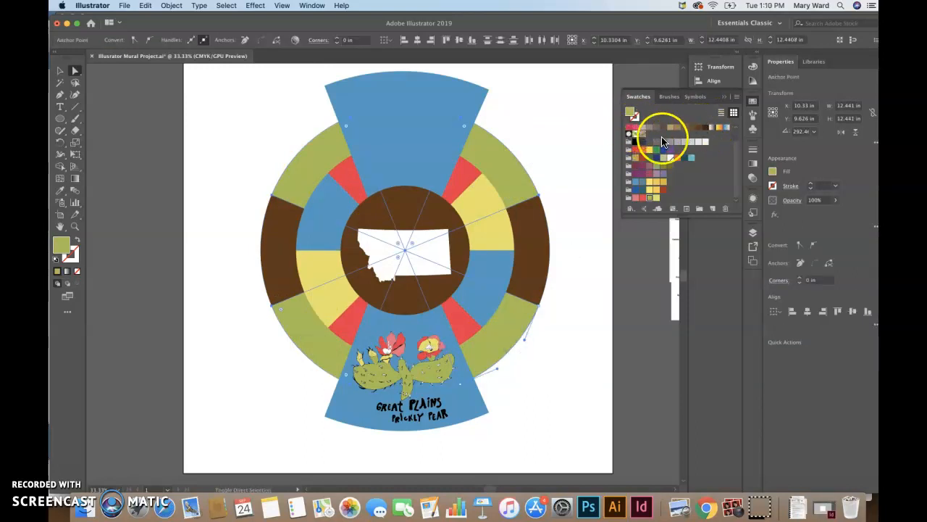
{"action": "left_click", "coordinate": [706, 128]}
{"action": "left_click", "coordinate": [638, 134]}
{"action": "left_click", "coordinate": [585, 204]}
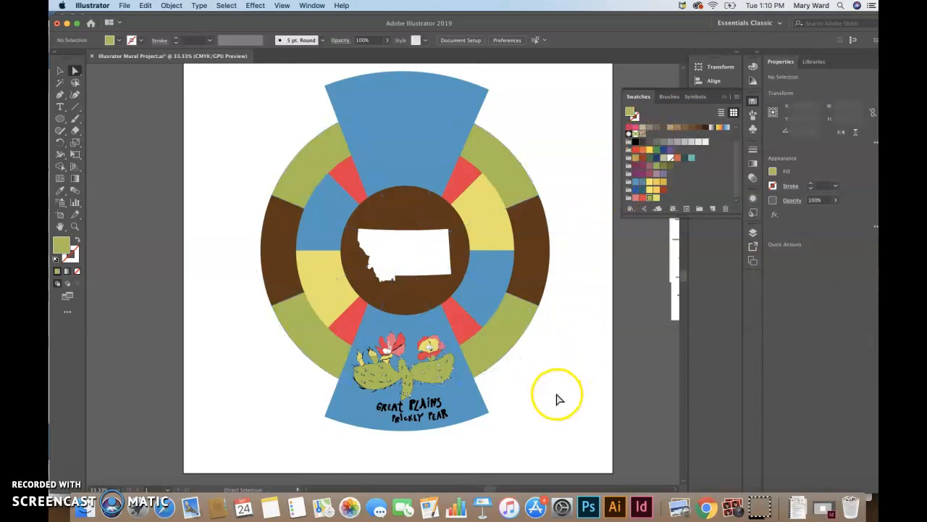
Delete the hand-drawn letters of the word GREAT below the cactus in the lower wedge.
{"action": "mouse_move", "coordinate": [385, 411]}
{"action": "left_mouse_down"}
{"action": "mouse_move", "coordinate": [376, 405]}
{"action": "mouse_move", "coordinate": [397, 406]}
{"action": "left_mouse_up"}
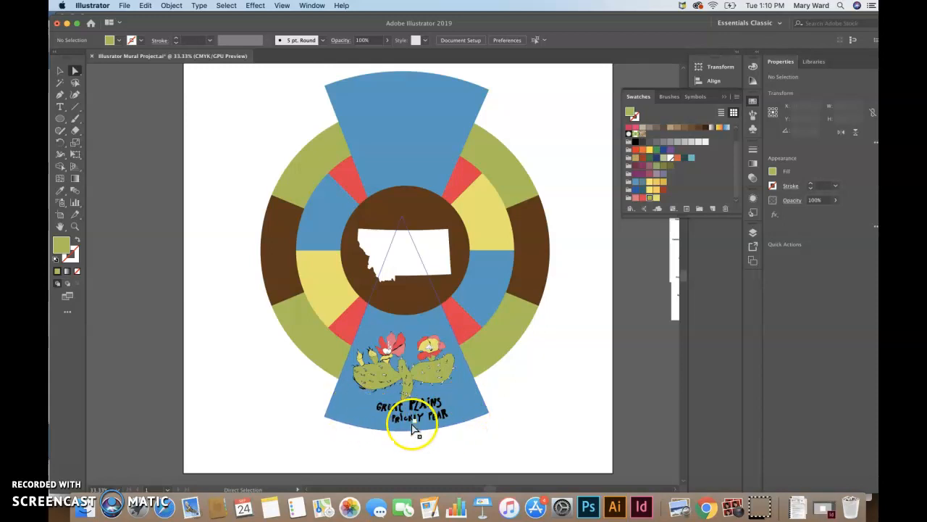
{"action": "key", "text": "super+equal"}
{"action": "key", "text": "super+equal"}
{"action": "key", "text": "super+equal"}
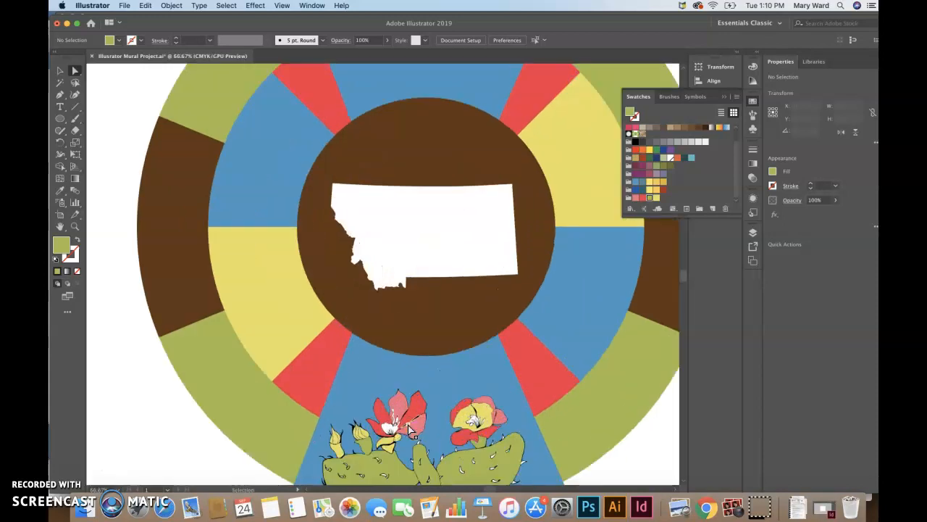
{"action": "left_click_drag", "start_coordinate": [455, 436], "coordinate": [381, 122]}
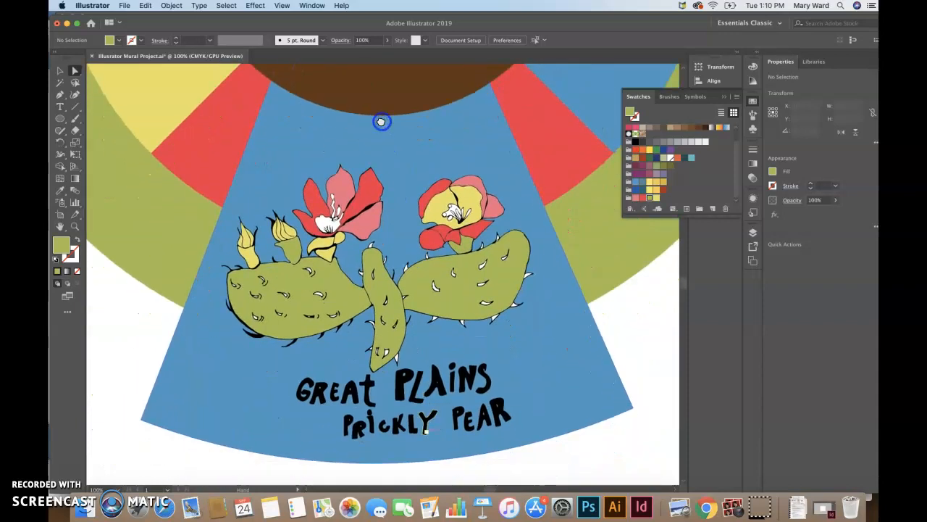
{"action": "left_click", "coordinate": [306, 397]}
{"action": "key", "text": "Delete"}
{"action": "left_click", "coordinate": [316, 398]}
{"action": "key", "text": "Delete"}
{"action": "left_click", "coordinate": [335, 401]}
{"action": "key", "text": "Delete"}
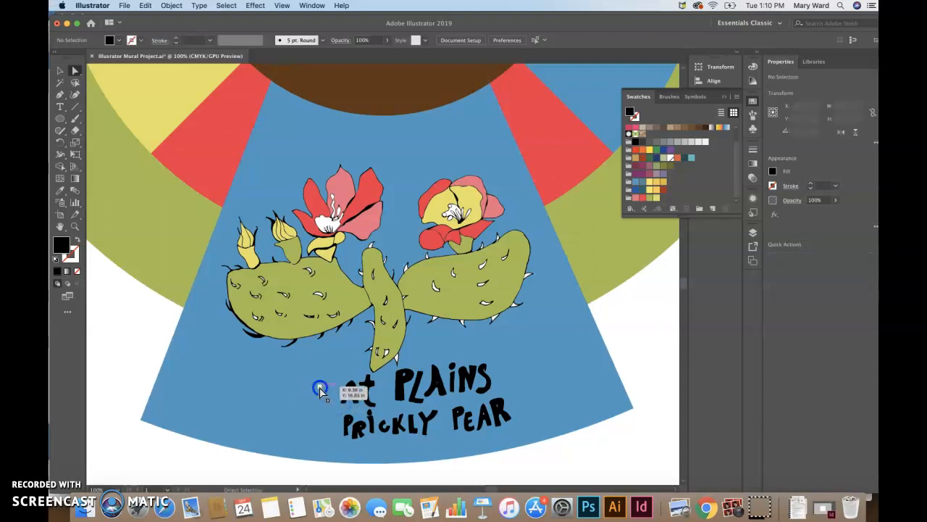
{"action": "left_click", "coordinate": [347, 400]}
{"action": "key", "text": "Delete"}
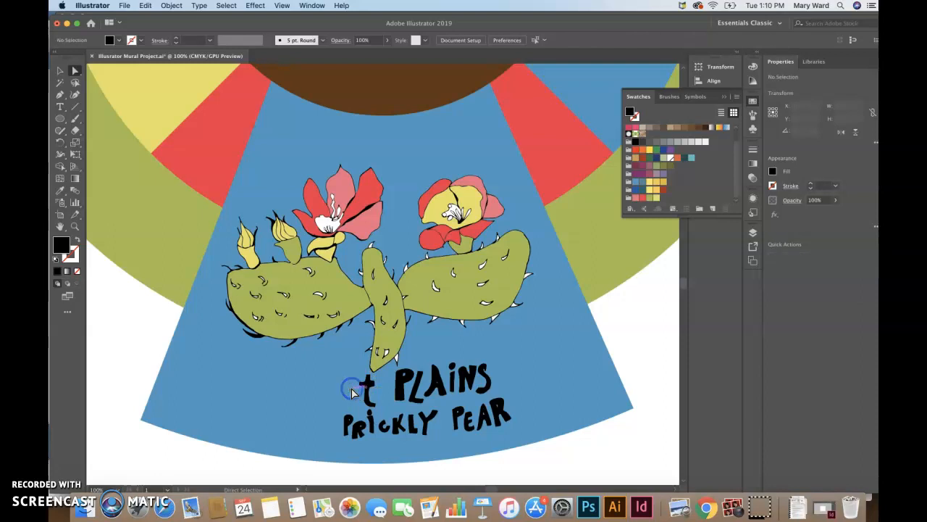
{"action": "left_click", "coordinate": [366, 394]}
{"action": "key", "text": "Delete"}
Delete the hand-drawn letters of the word PLAINS below the cactus, including the dot of the i.
{"action": "left_click", "coordinate": [400, 386]}
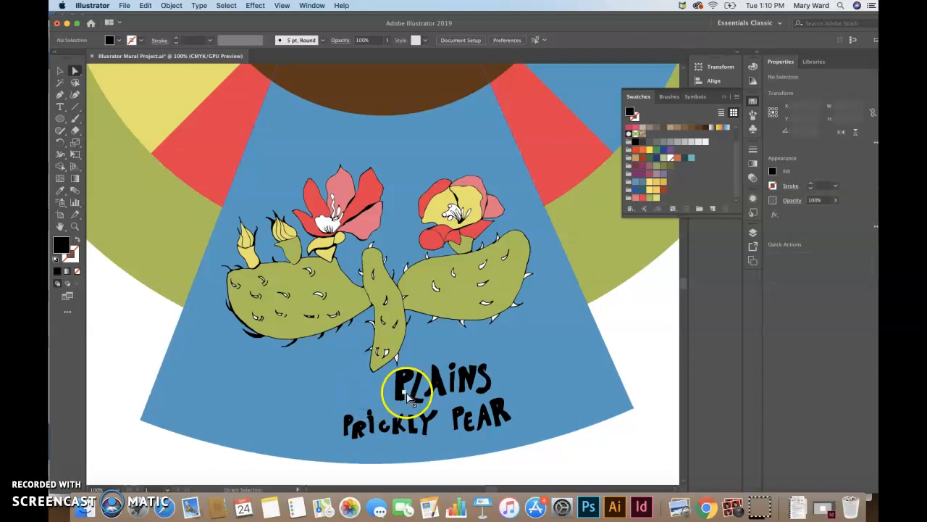
{"action": "key", "text": "Delete"}
{"action": "left_click", "coordinate": [403, 377]}
{"action": "key", "text": "Delete"}
{"action": "key", "text": "Delete"}
{"action": "left_click", "coordinate": [433, 379]}
{"action": "key", "text": "Delete"}
{"action": "left_click", "coordinate": [454, 385]}
{"action": "key", "text": "Delete"}
{"action": "left_click", "coordinate": [437, 382]}
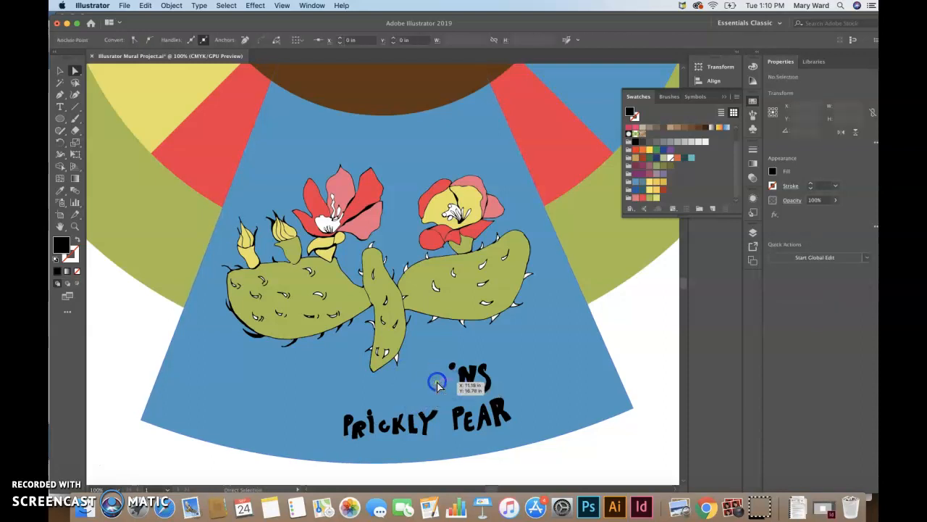
{"action": "key", "text": "Delete"}
{"action": "left_click", "coordinate": [453, 367]}
{"action": "key", "text": "Delete"}
{"action": "left_click", "coordinate": [468, 377]}
{"action": "key", "text": "Delete"}
{"action": "left_click", "coordinate": [487, 387]}
{"action": "key", "text": "Delete"}
Delete the hand-drawn letters of the word PEAR from the lettering's second line.
{"action": "left_click", "coordinate": [492, 400]}
{"action": "key", "text": "Delete"}
{"action": "left_click", "coordinate": [495, 414]}
{"action": "key", "text": "Delete"}
{"action": "left_click", "coordinate": [486, 420]}
{"action": "key", "text": "Delete"}
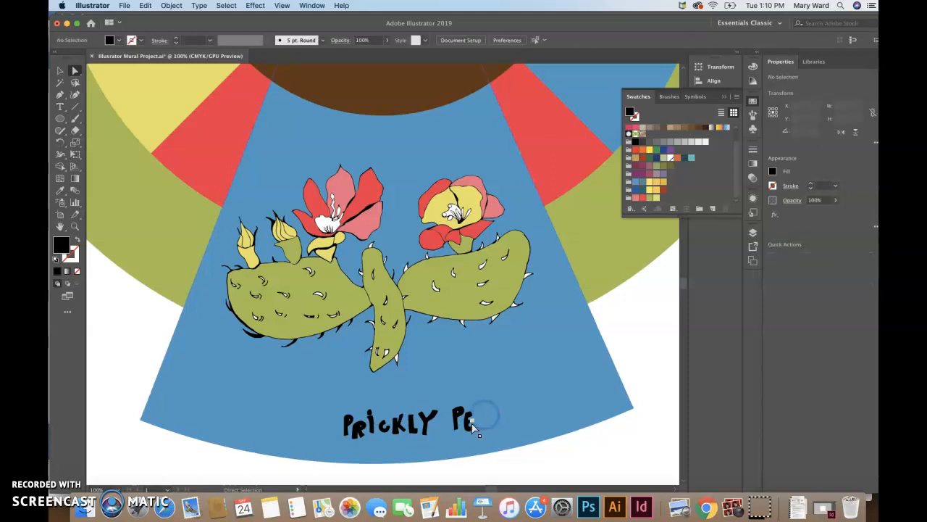
{"action": "left_click", "coordinate": [468, 427]}
{"action": "key", "text": "Delete"}
{"action": "left_click", "coordinate": [455, 414]}
{"action": "key", "text": "Delete"}
{"action": "left_click", "coordinate": [459, 412]}
{"action": "key", "text": "Delete"}
Delete the remaining hand-drawn letters of the word PRICKLY so the wedge holds only the cactus drawing.
{"action": "left_click", "coordinate": [428, 418]}
{"action": "key", "text": "Delete"}
{"action": "key", "text": "Delete"}
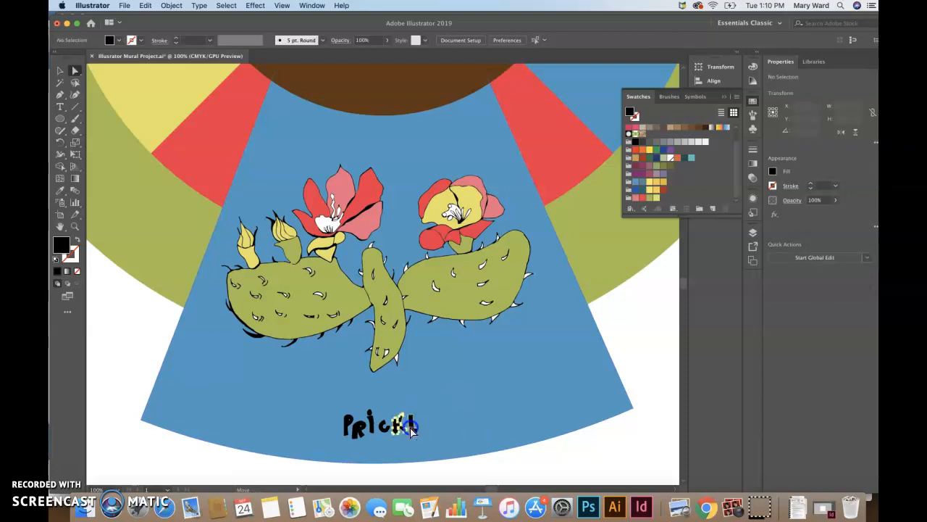
{"action": "key", "text": "Delete"}
{"action": "left_click_drag", "start_coordinate": [410, 426], "coordinate": [385, 431]}
{"action": "left_click", "coordinate": [384, 430]}
{"action": "key", "text": "Delete"}
{"action": "key", "text": "Delete"}
{"action": "left_click", "coordinate": [373, 425]}
{"action": "key", "text": "Delete"}
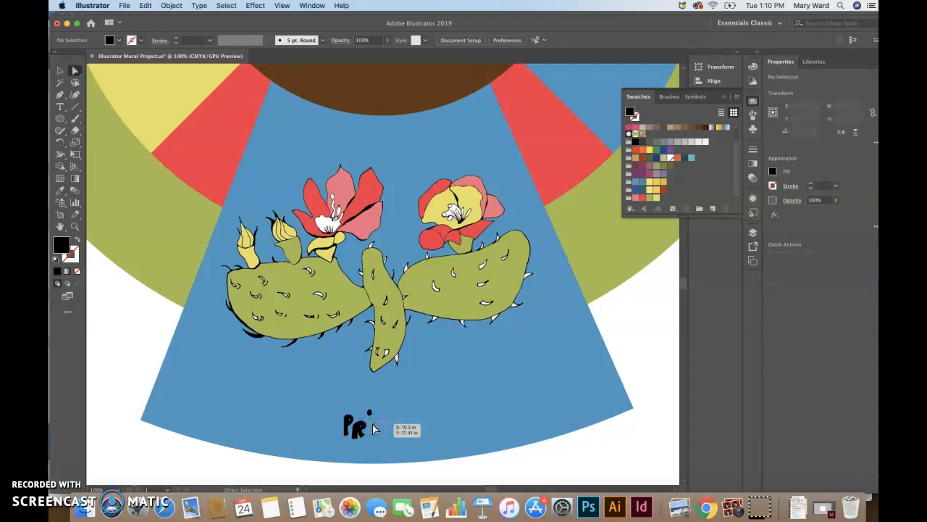
{"action": "left_click", "coordinate": [370, 413]}
{"action": "key", "text": "Delete"}
{"action": "key", "text": "Delete"}
{"action": "left_click", "coordinate": [360, 430]}
{"action": "key", "text": "Delete"}
{"action": "key", "text": "Delete"}
{"action": "left_click", "coordinate": [342, 423]}
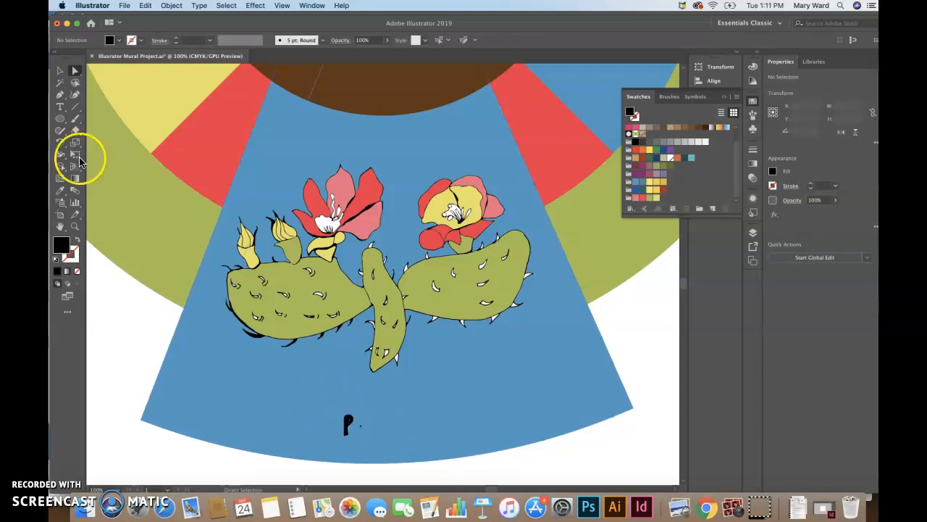
{"action": "left_click", "coordinate": [75, 72]}
{"action": "left_click", "coordinate": [362, 429]}
{"action": "left_click", "coordinate": [347, 425]}
{"action": "key", "text": "Delete"}
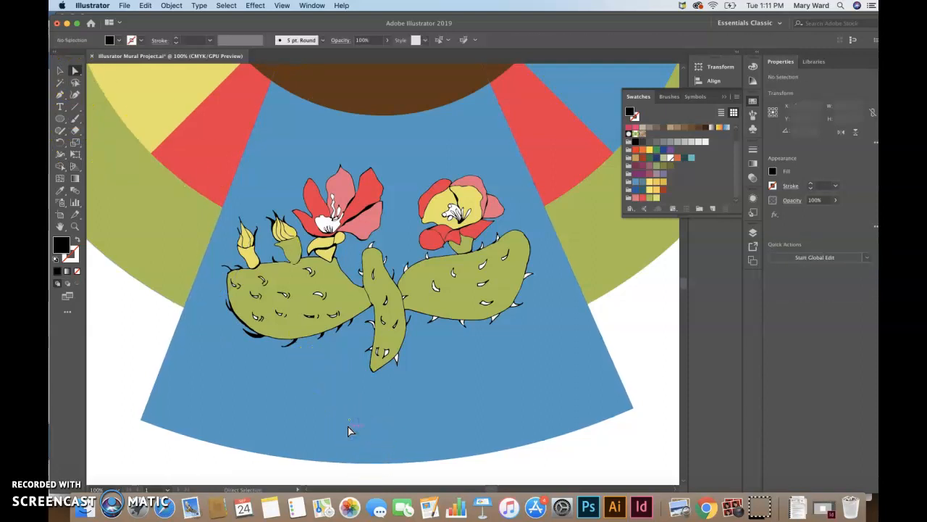
{"action": "left_click", "coordinate": [350, 422]}
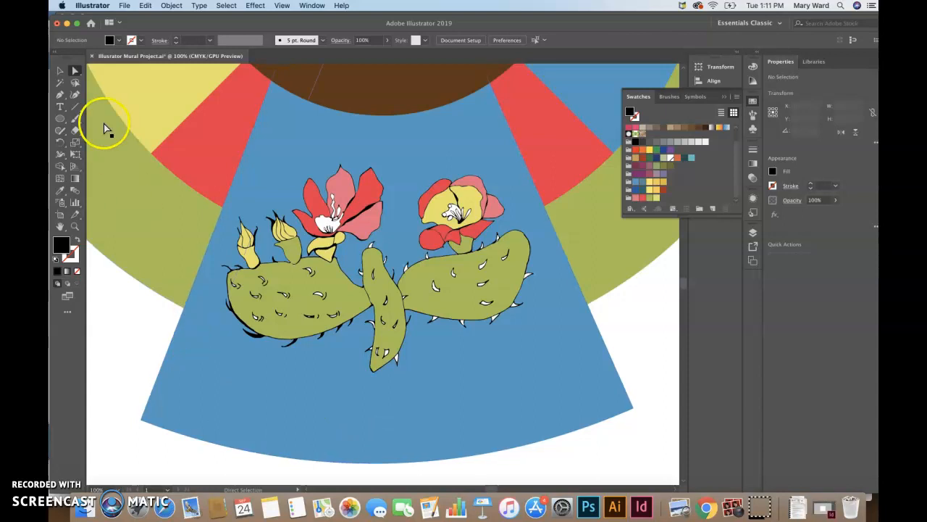
Try to start type on a path along the lower wedge with the Type on a Path tool.
{"action": "left_click", "coordinate": [60, 72]}
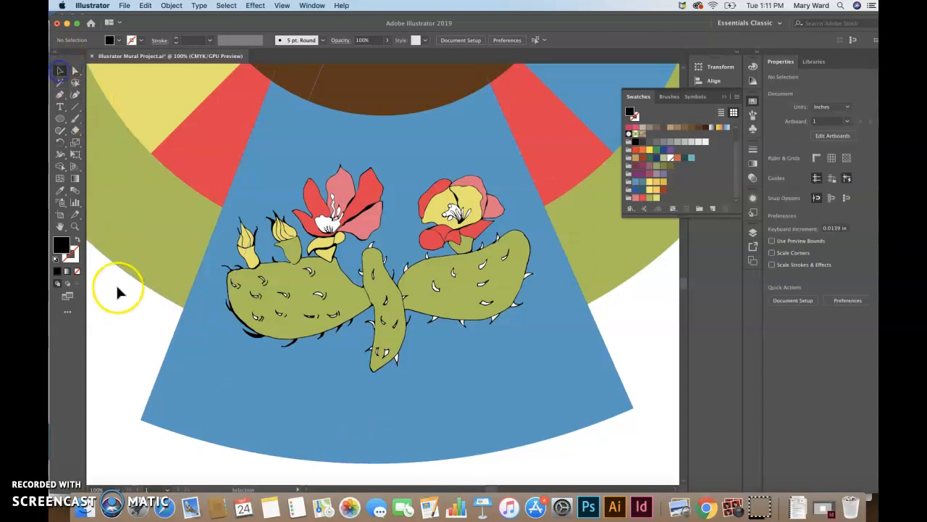
{"action": "left_click", "coordinate": [350, 458]}
{"action": "left_click", "coordinate": [131, 336]}
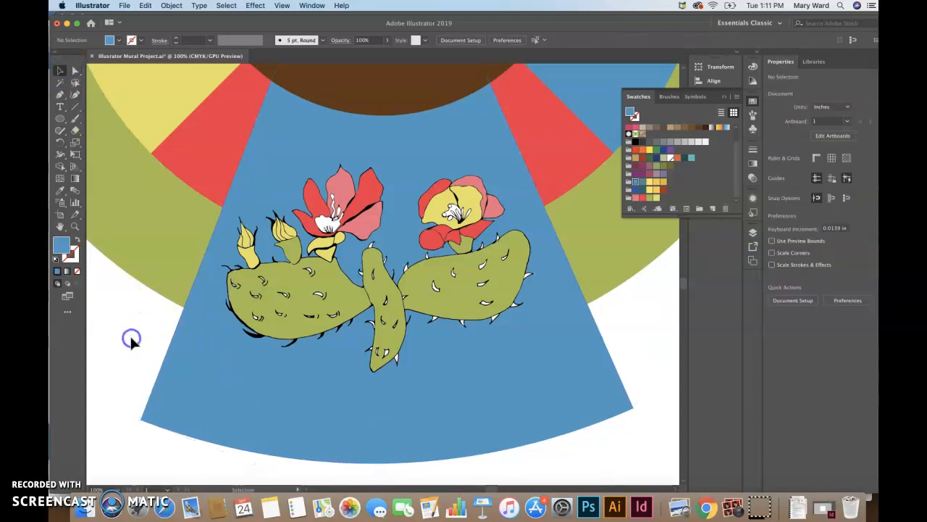
{"action": "left_click_drag", "start_coordinate": [63, 108], "coordinate": [99, 134]}
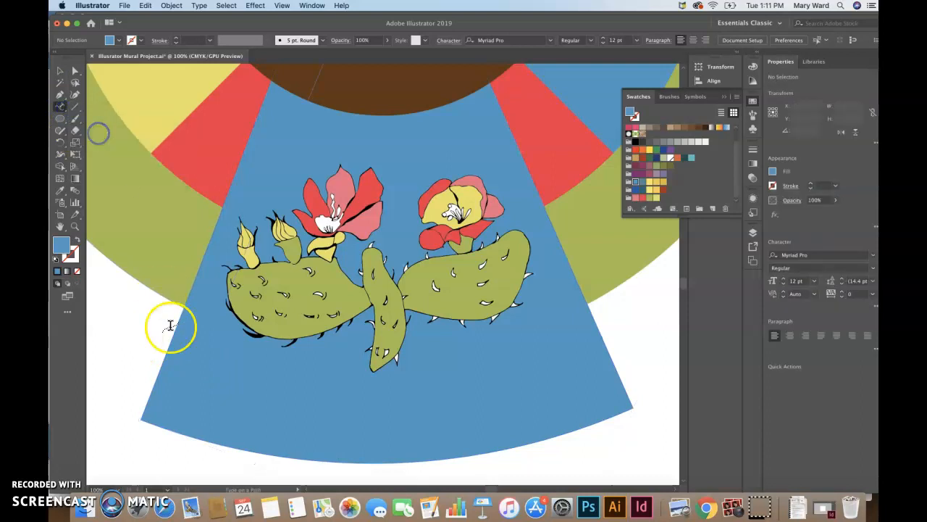
{"action": "left_click", "coordinate": [164, 422]}
{"action": "left_click", "coordinate": [564, 272]}
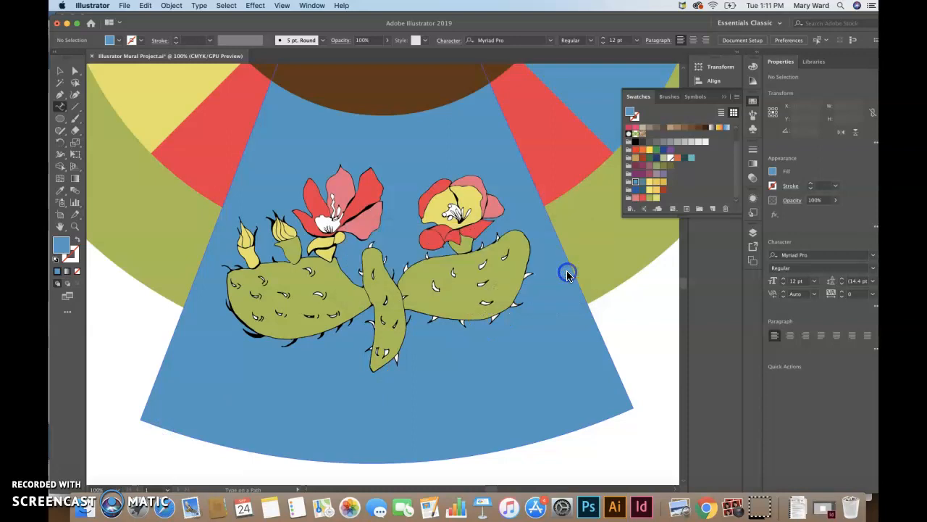
Try a curved Pen tool path between the lower wedge's two outer corners, then end and deselect it.
{"action": "left_click", "coordinate": [61, 96]}
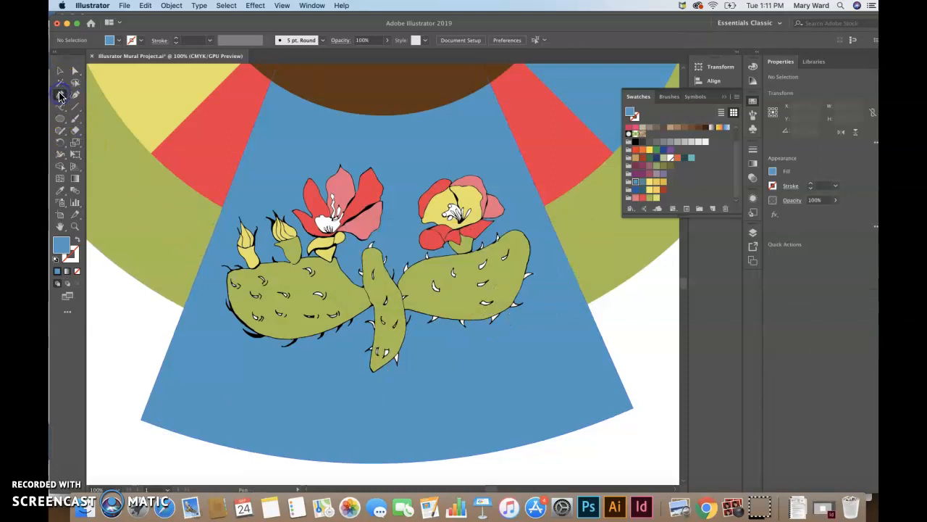
{"action": "left_click", "coordinate": [156, 410]}
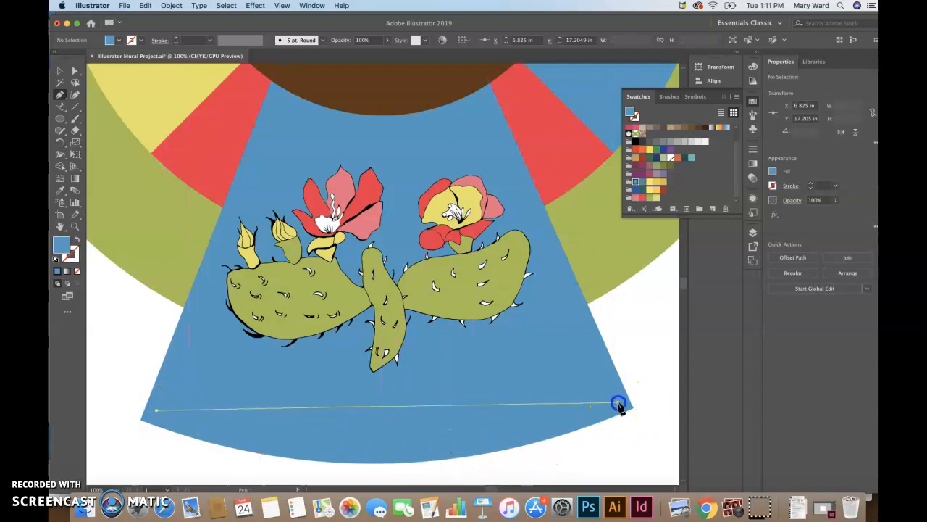
{"action": "left_click_drag", "start_coordinate": [618, 404], "coordinate": [554, 343]}
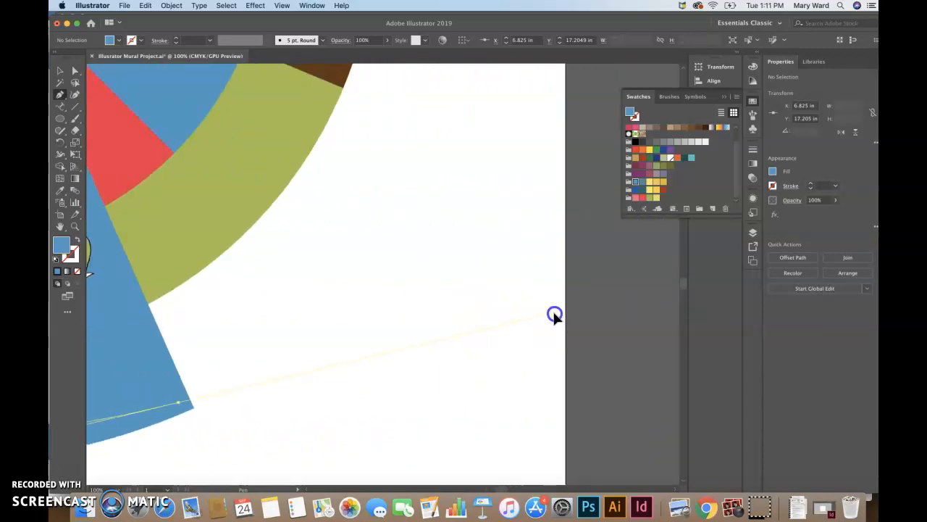
{"action": "left_click", "coordinate": [553, 314]}
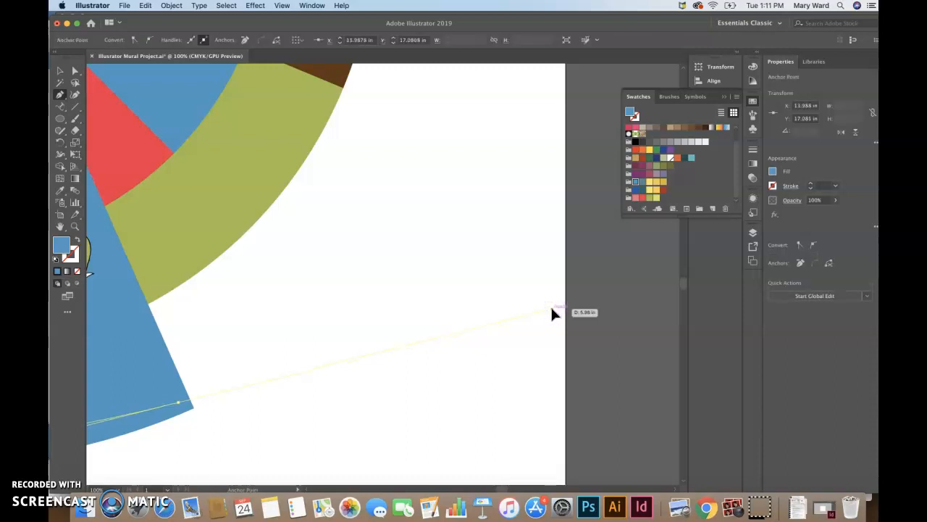
{"action": "key", "text": "super+minus"}
{"action": "key", "text": "super+minus"}
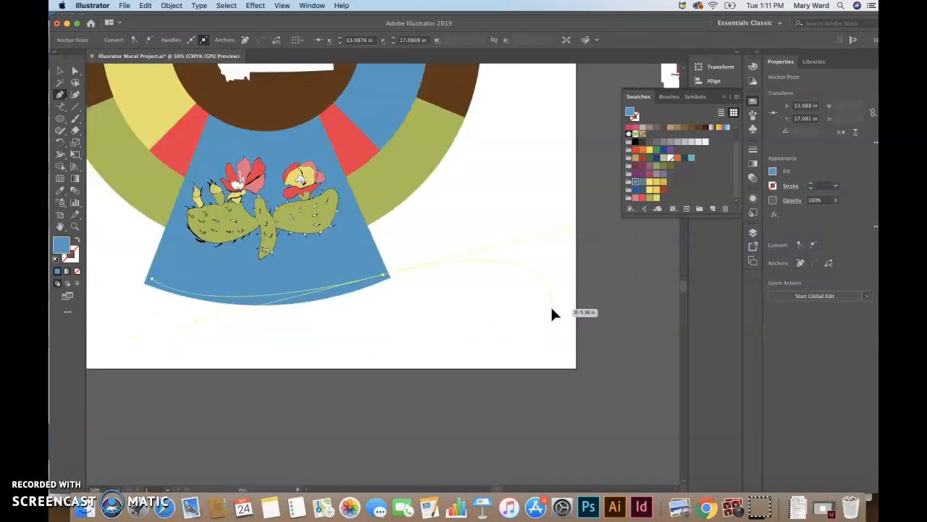
{"action": "key", "text": "Escape"}
{"action": "left_click", "coordinate": [506, 315], "text": "super"}
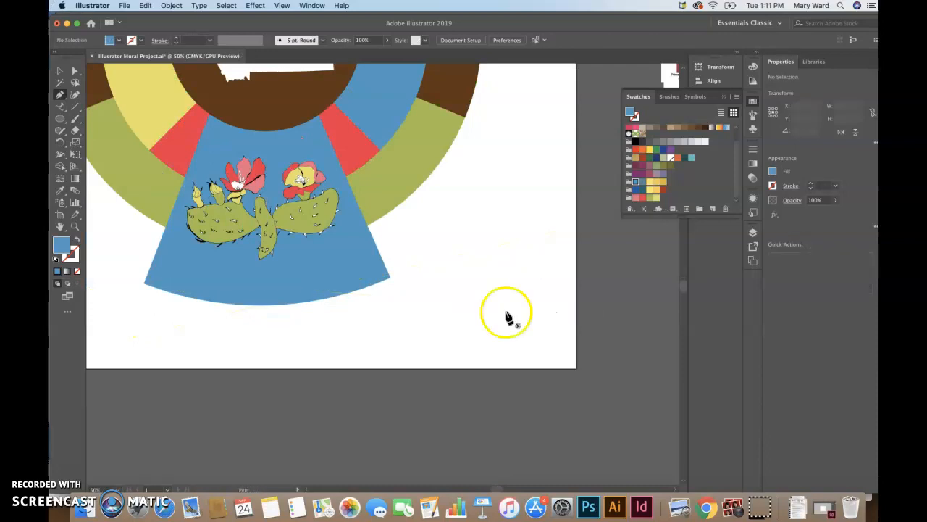
Draw a curved Pen tool path between the lower wedge's two outer corners, bowed to follow the wedge's bottom edge.
{"action": "left_click", "coordinate": [148, 279]}
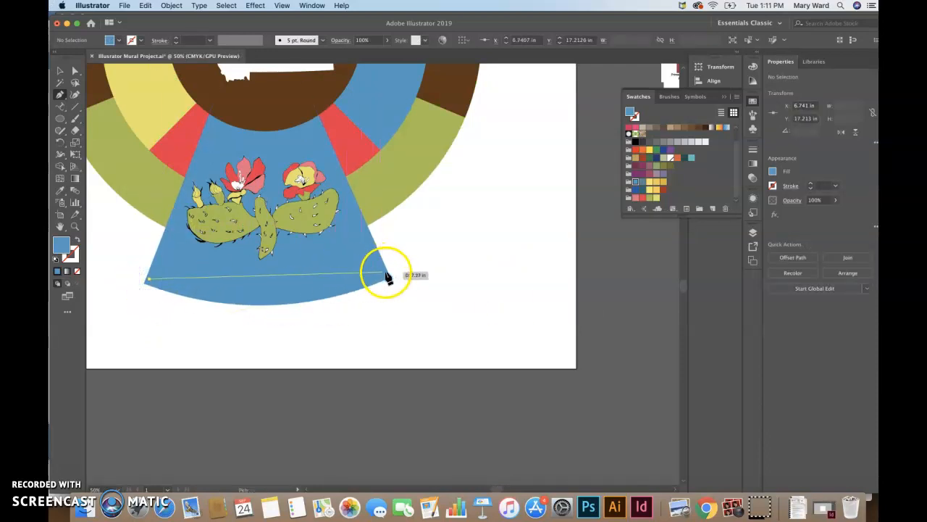
{"action": "left_click_drag", "start_coordinate": [385, 278], "coordinate": [442, 247]}
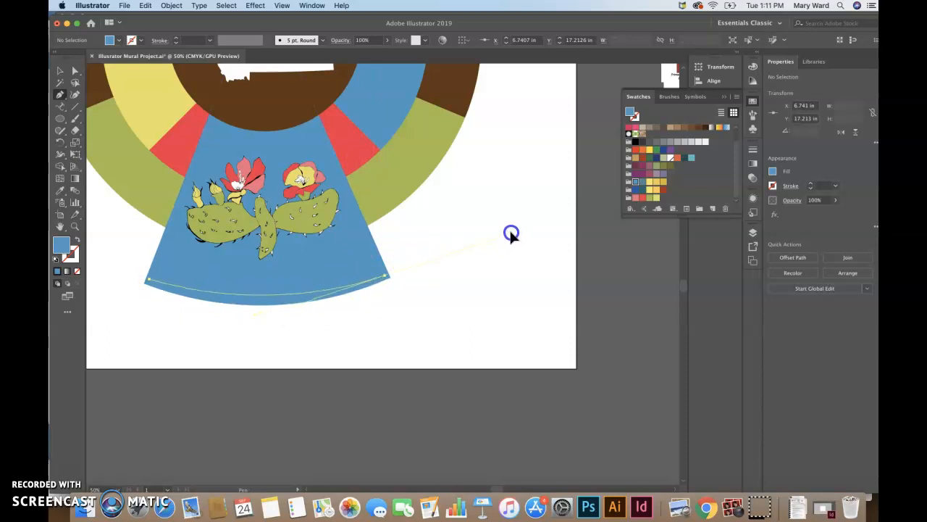
{"action": "left_click", "coordinate": [60, 73]}
Give the curved path in the lower wedge no fill and a white stroke, and deselect it.
{"action": "left_click", "coordinate": [337, 288]}
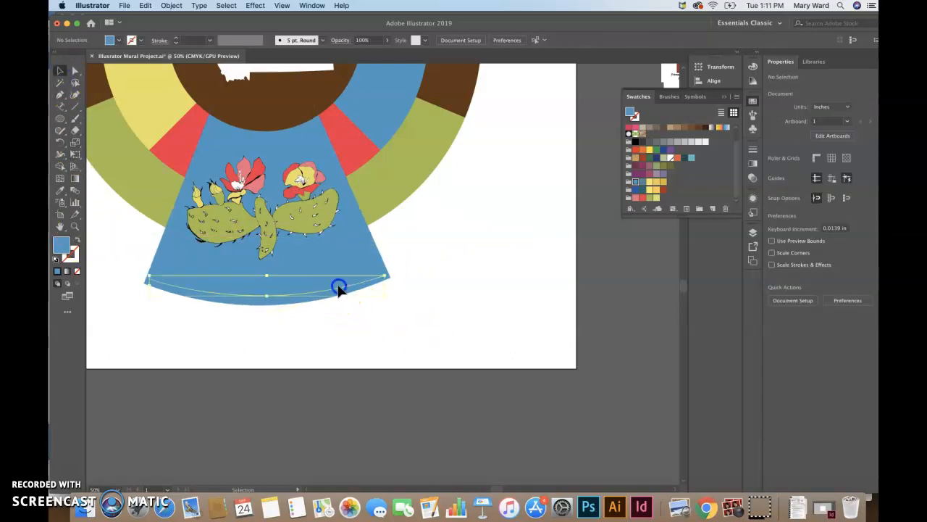
{"action": "left_click", "coordinate": [78, 242]}
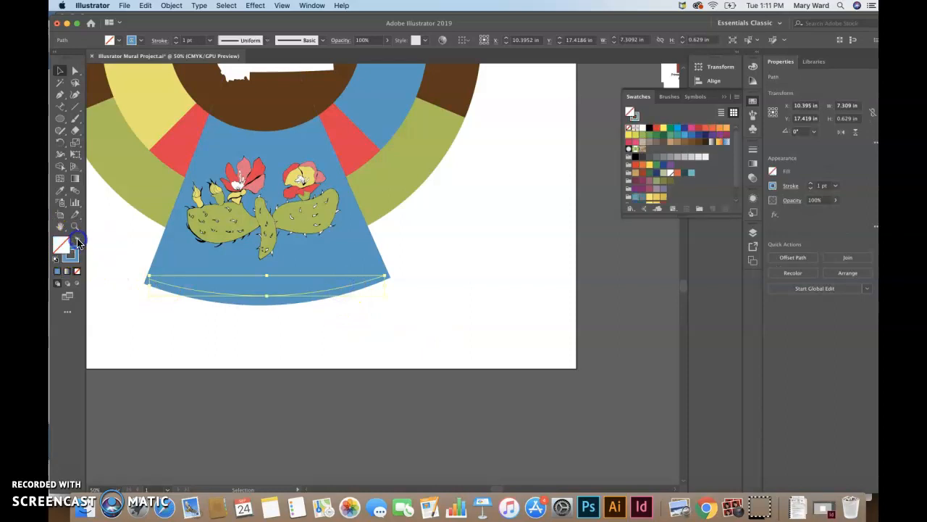
{"action": "left_click", "coordinate": [76, 255]}
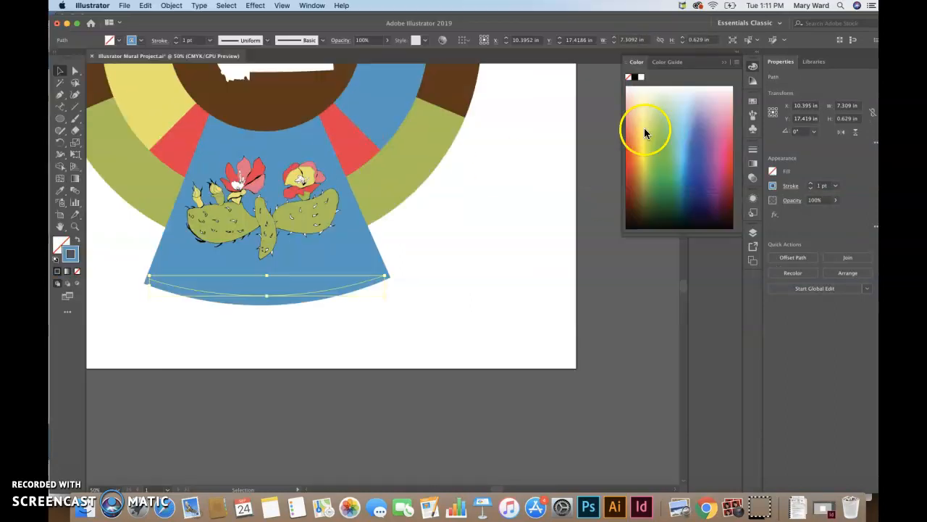
{"action": "left_click", "coordinate": [645, 127]}
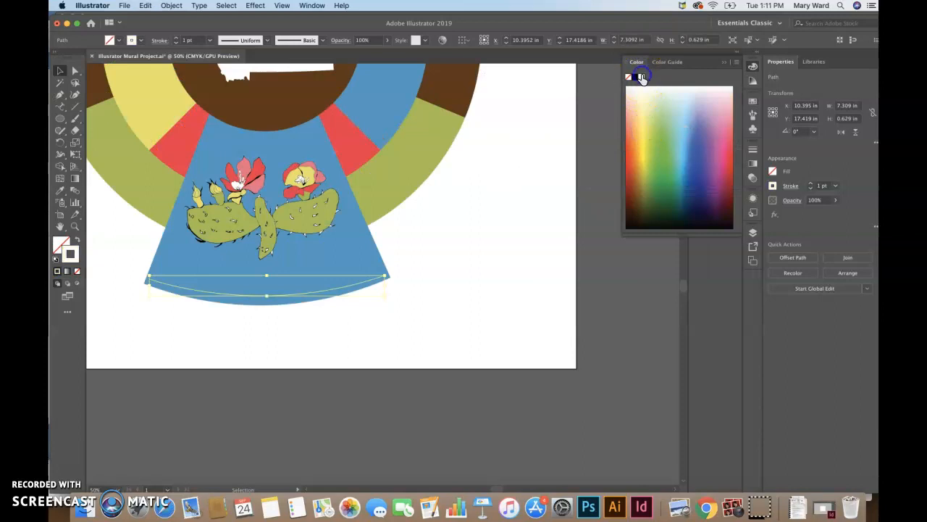
{"action": "left_click", "coordinate": [215, 337]}
{"action": "left_click", "coordinate": [238, 294]}
{"action": "left_click", "coordinate": [450, 333]}
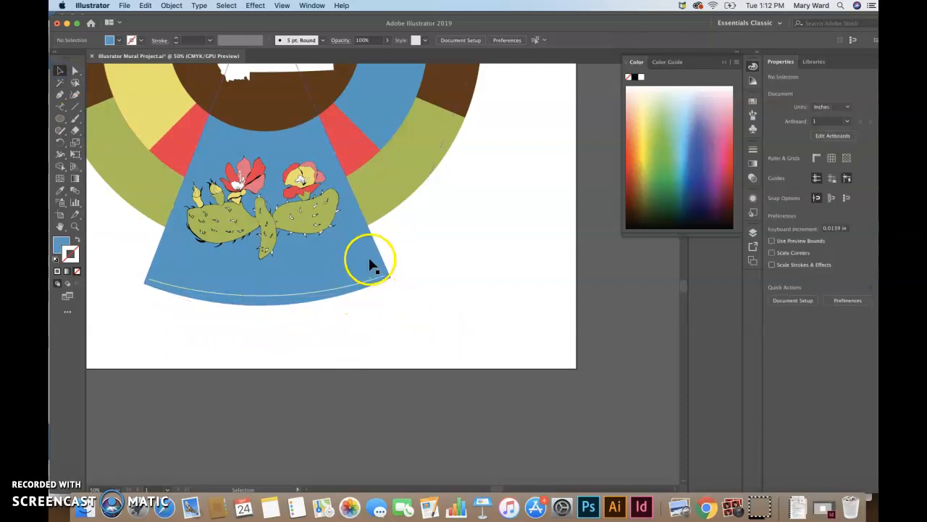
Add a new layer above Layer 7 and start type on the white curved path with the Type on a Path tool.
{"action": "left_click", "coordinate": [753, 233]}
{"action": "left_click", "coordinate": [713, 321]}
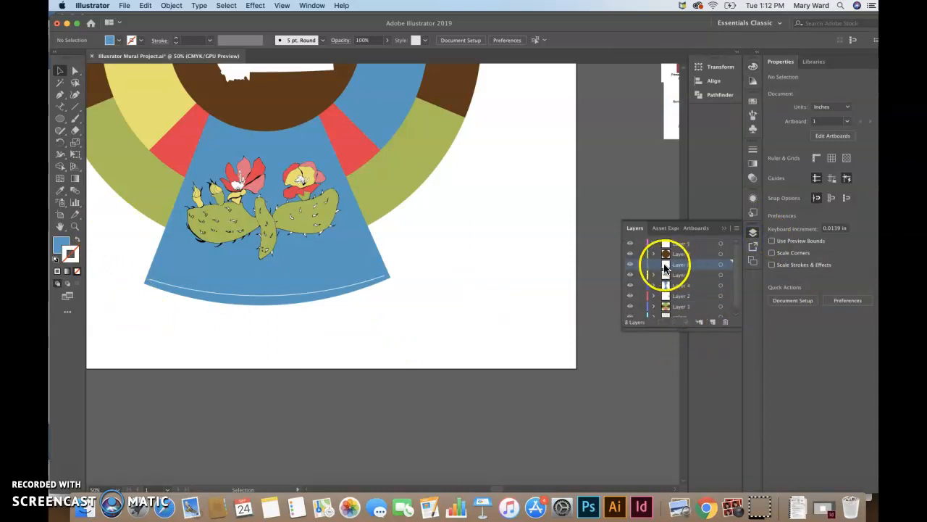
{"action": "left_click", "coordinate": [60, 107]}
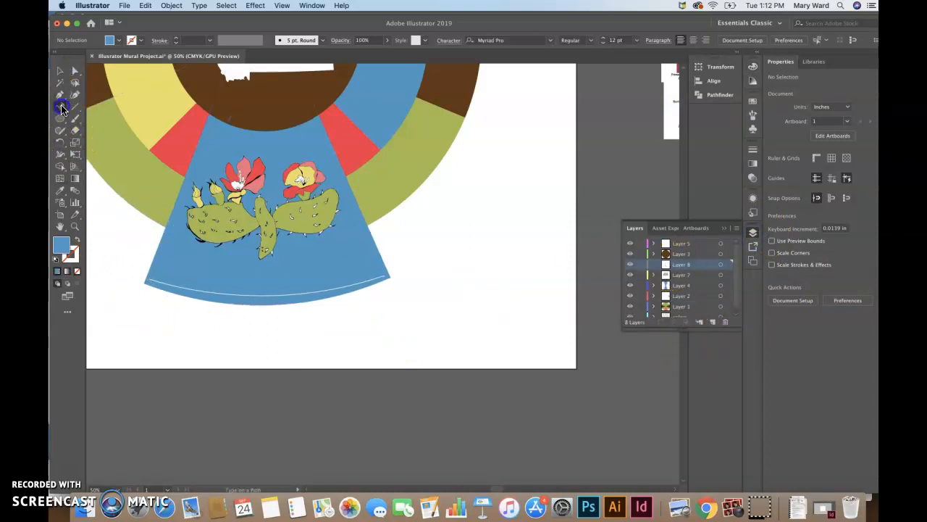
{"action": "left_click", "coordinate": [159, 279]}
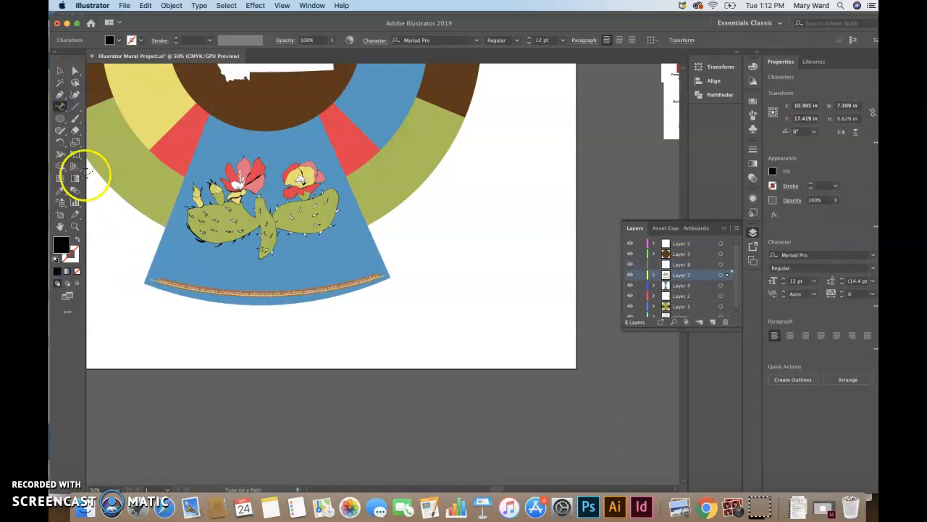
Replace all the placeholder text on the curved path with "Great Plains Prickly Pear".
{"action": "left_click", "coordinate": [61, 107]}
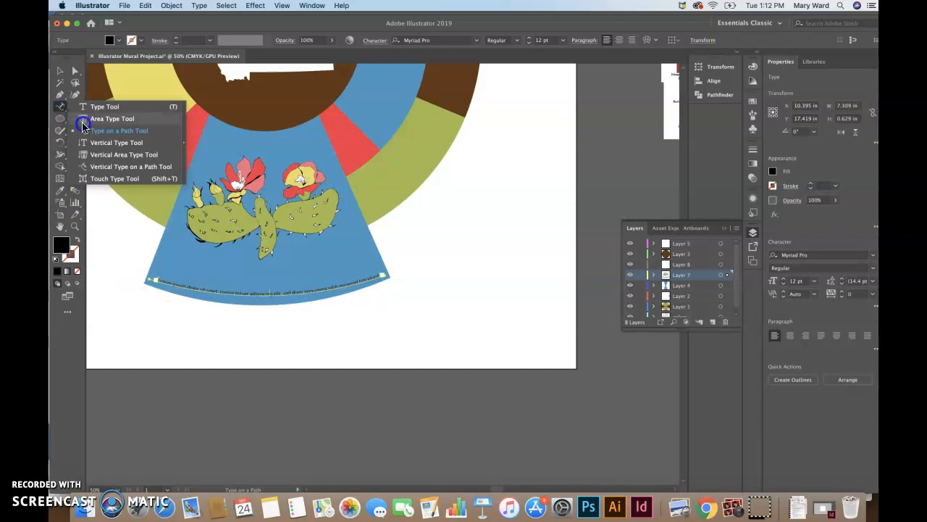
{"action": "left_click", "coordinate": [98, 130]}
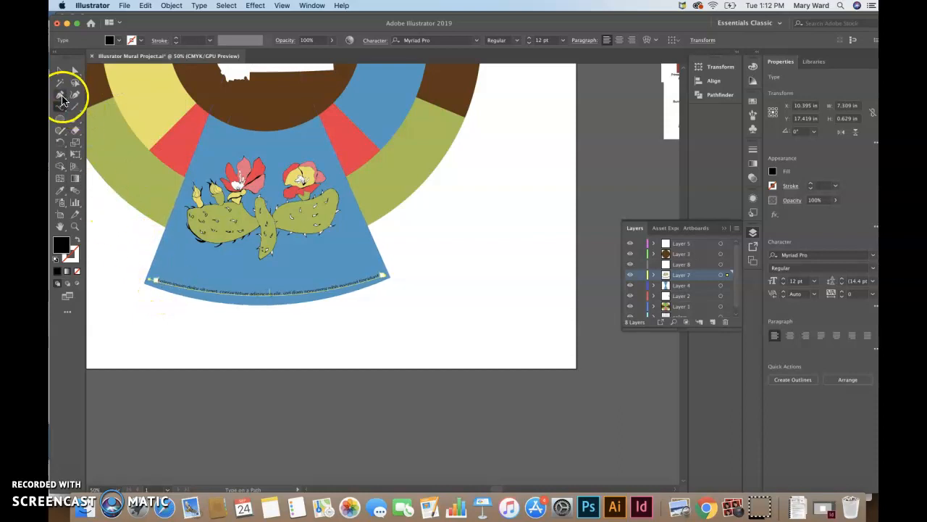
{"action": "double_click", "coordinate": [306, 292]}
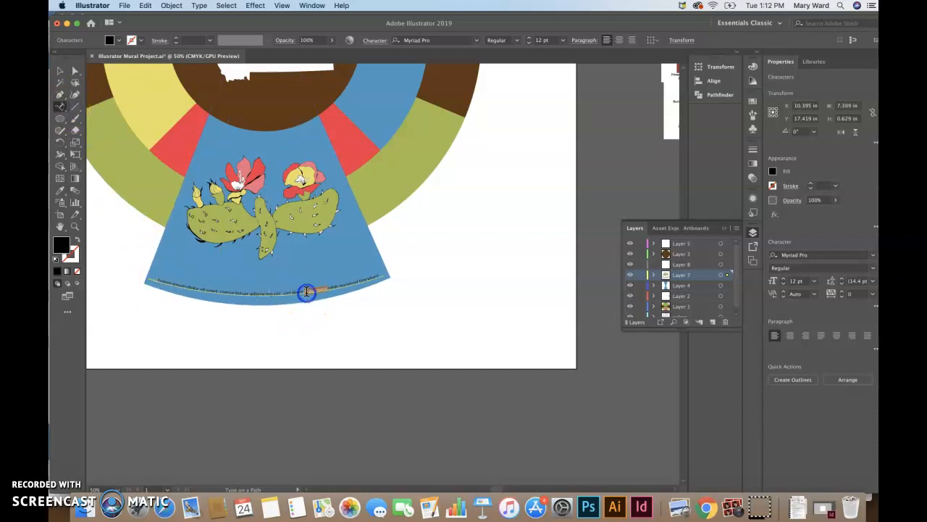
{"action": "left_click", "coordinate": [306, 291]}
{"action": "key", "text": "Escape"}
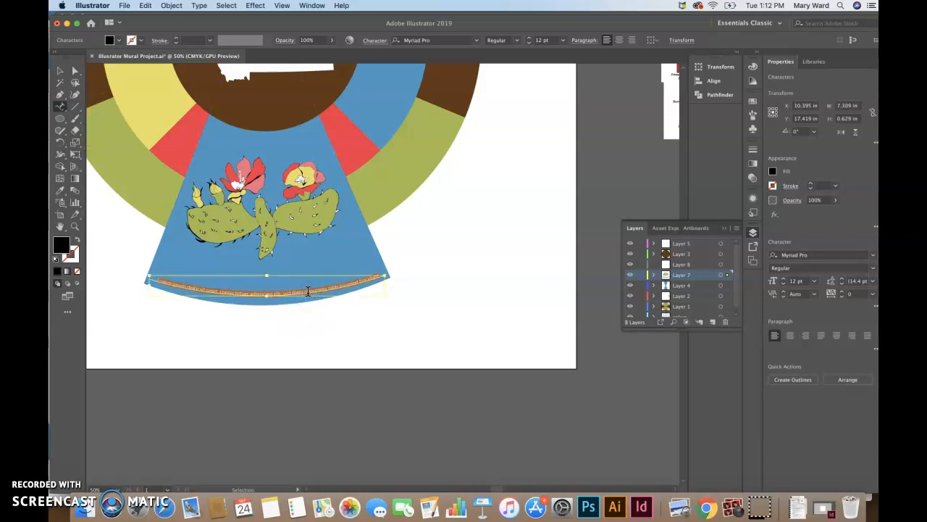
{"action": "left_click", "coordinate": [308, 291]}
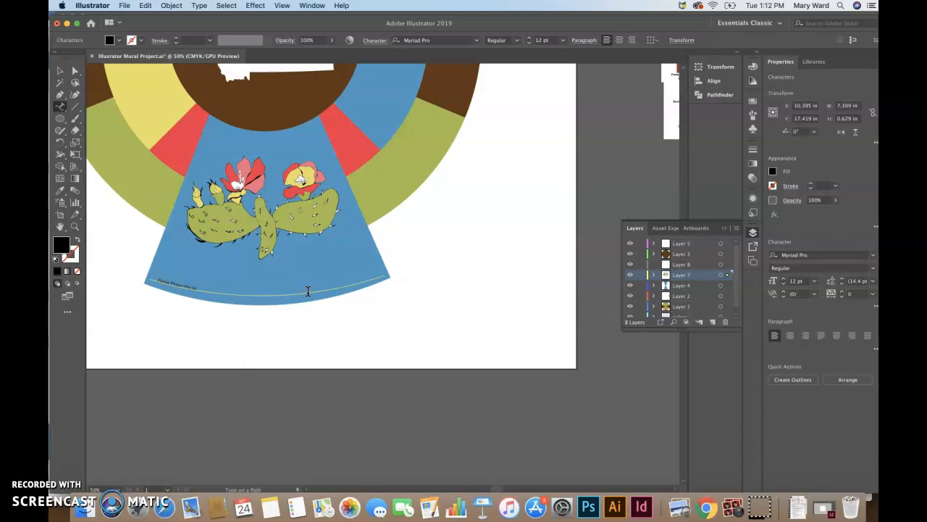
Enlarge the whole text on the curved path to 50 pt.
{"action": "key", "text": "Escape"}
{"action": "key", "text": "super+shift+period"}
{"action": "key", "text": "super+shift+period"}
{"action": "key", "text": "super+shift+period"}
{"action": "key", "text": "super+shift+period"}
{"action": "key", "text": "super+shift+period"}
{"action": "key", "text": "super+shift+period"}
{"action": "key", "text": "super+shift+period"}
{"action": "key", "text": "super+shift+period"}
{"action": "key", "text": "super+shift+period"}
{"action": "key", "text": "super+shift+period"}
{"action": "key", "text": "super+shift+period"}
{"action": "key", "text": "super+shift+period"}
{"action": "key", "text": "super+shift+period"}
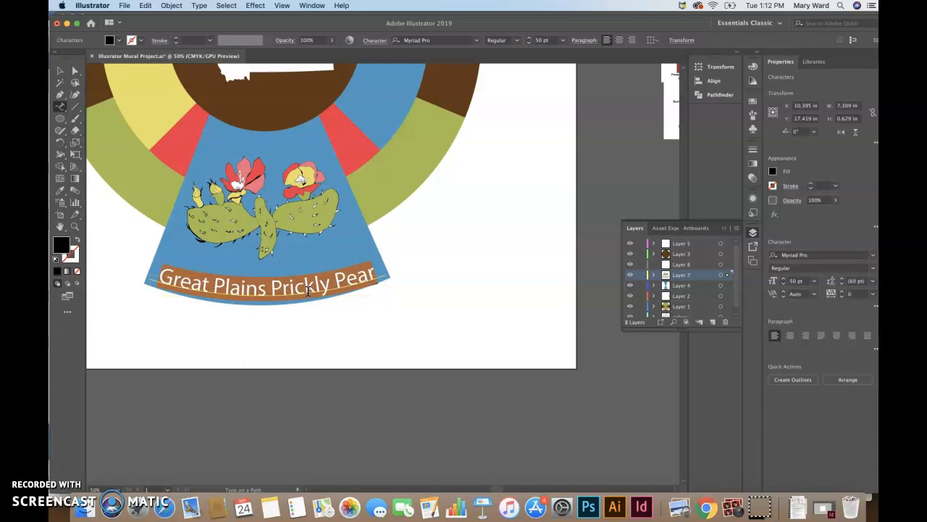
Change the path text's font to Phosphate Inline and reduce its size to 40 pt.
{"action": "left_click", "coordinate": [478, 42]}
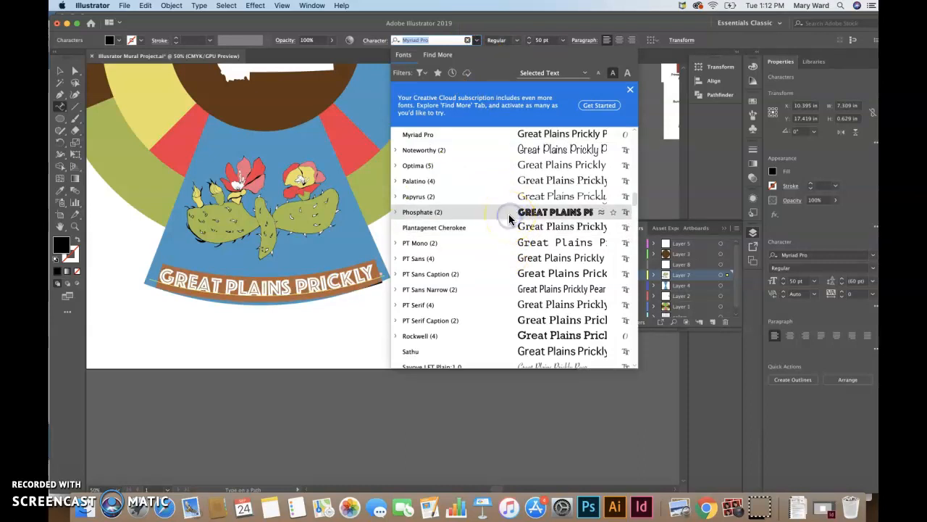
{"action": "left_click", "coordinate": [509, 212]}
{"action": "key", "text": "super+shift+comma"}
{"action": "key", "text": "super+shift+comma"}
{"action": "key", "text": "super+shift+comma"}
{"action": "key", "text": "super+shift+comma"}
{"action": "key", "text": "super+shift+comma"}
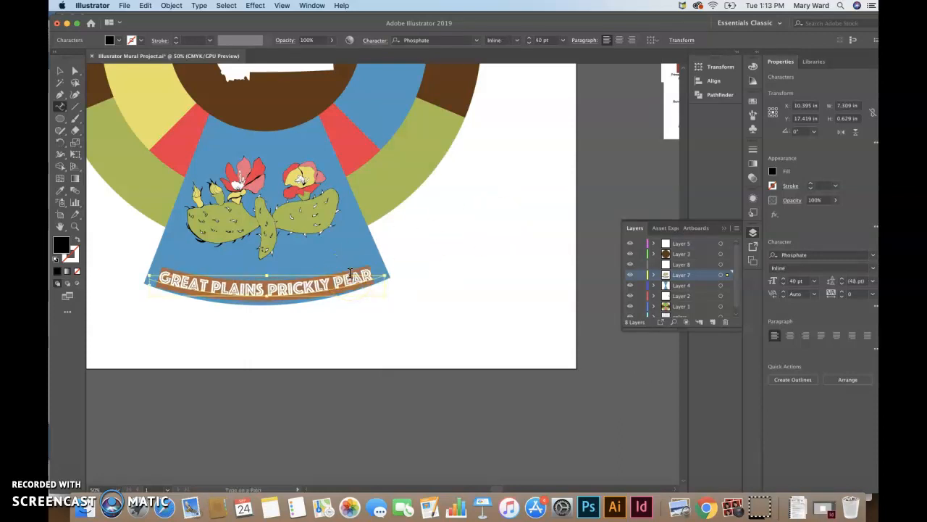
Set the path text's fill colour to white (FFFFFF) and deselect it.
{"action": "double_click", "coordinate": [62, 246]}
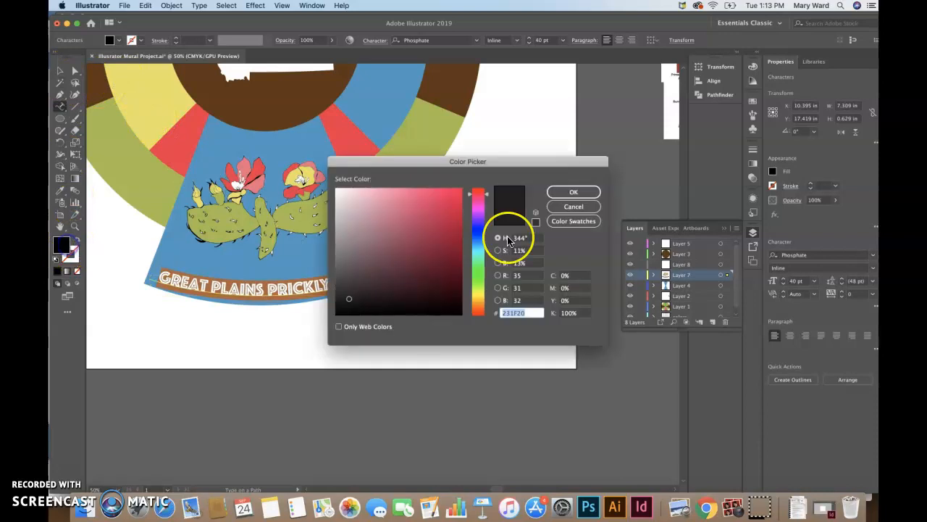
{"action": "left_click", "coordinate": [572, 313]}
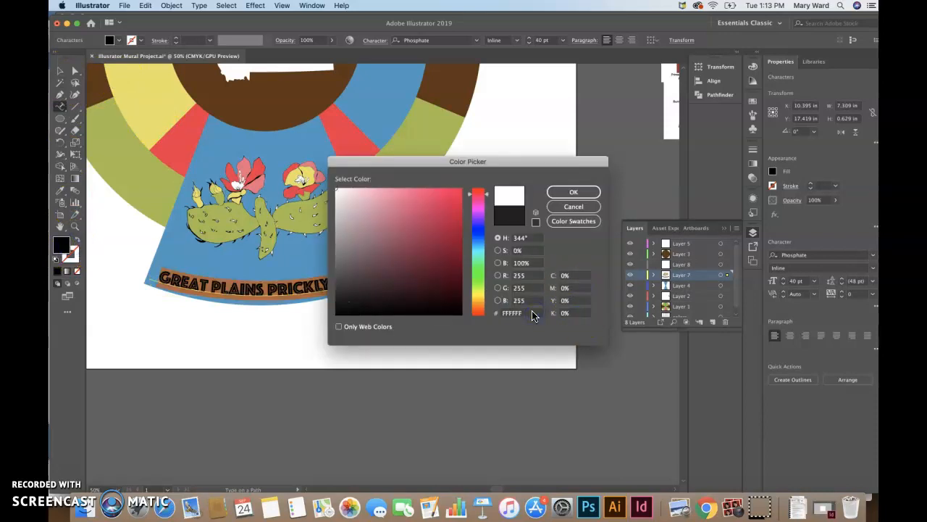
{"action": "key", "text": "Return"}
{"action": "left_click", "coordinate": [60, 71]}
{"action": "left_click", "coordinate": [137, 338]}
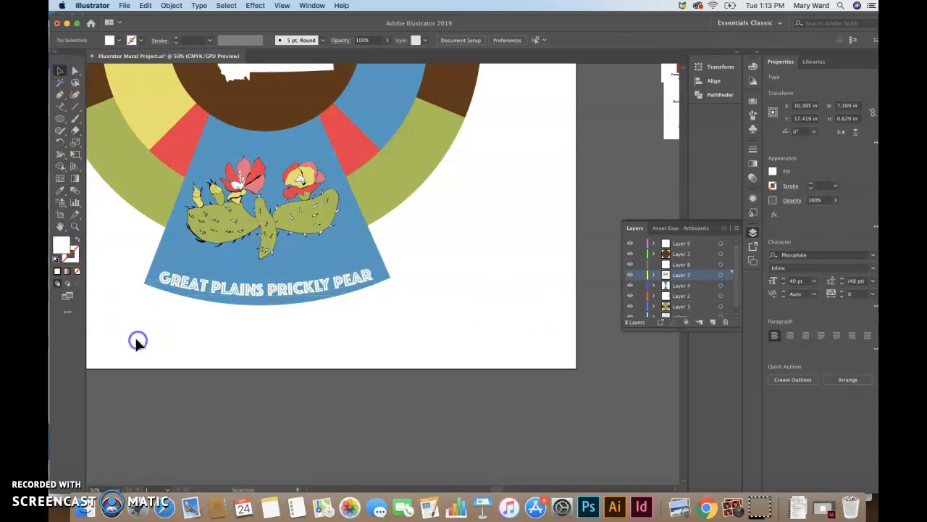
Nudge the "Great Plains Prickly Pear" text upward and slightly to the right within the lower wedge, and deselect it.
{"action": "left_click", "coordinate": [243, 301]}
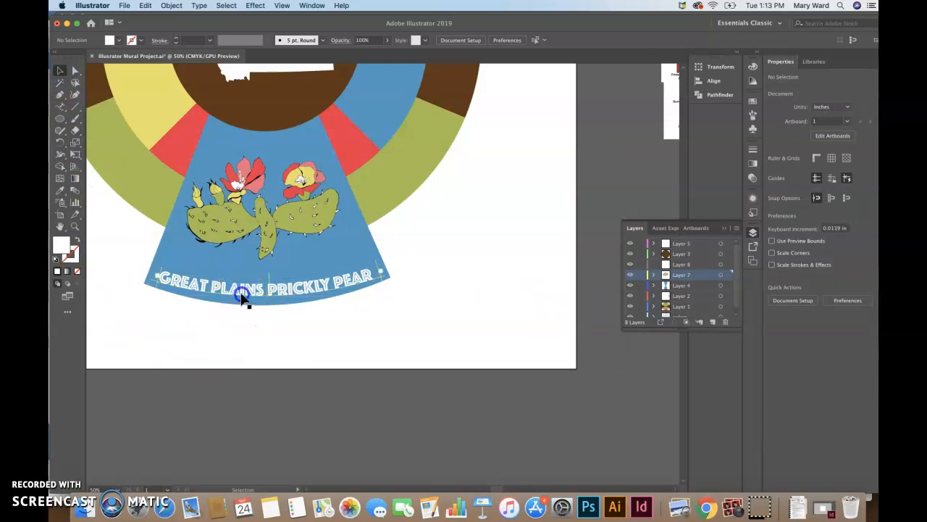
{"action": "key", "text": "Up"}
{"action": "key", "text": "Up"}
{"action": "key", "text": "Up"}
{"action": "key", "text": "Up"}
{"action": "key", "text": "Up"}
{"action": "key", "text": "Up"}
{"action": "key", "text": "Up"}
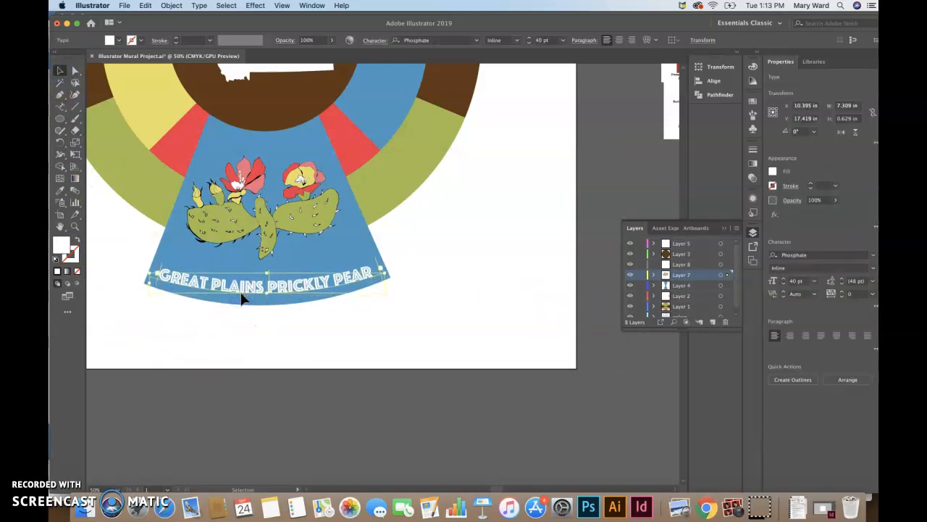
{"action": "key", "text": "Right"}
{"action": "key", "text": "Right"}
{"action": "key", "text": "Up"}
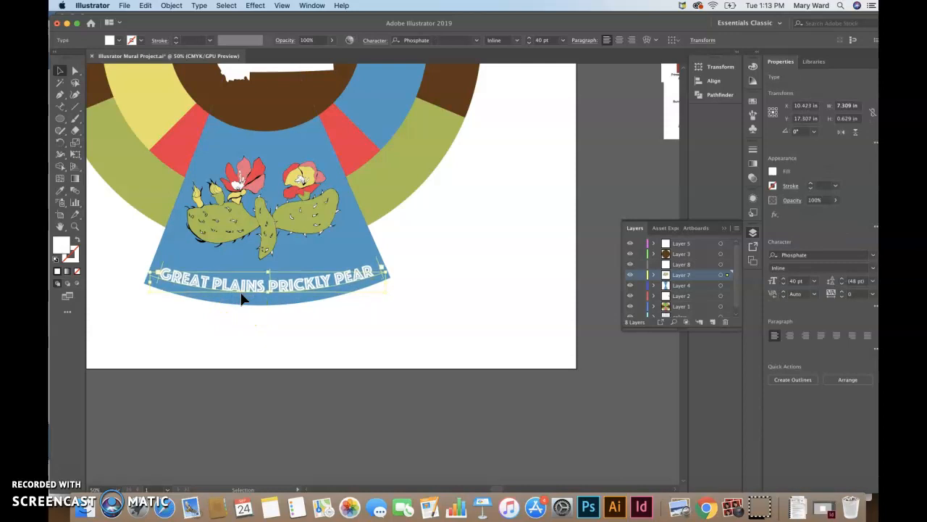
{"action": "key", "text": "Right"}
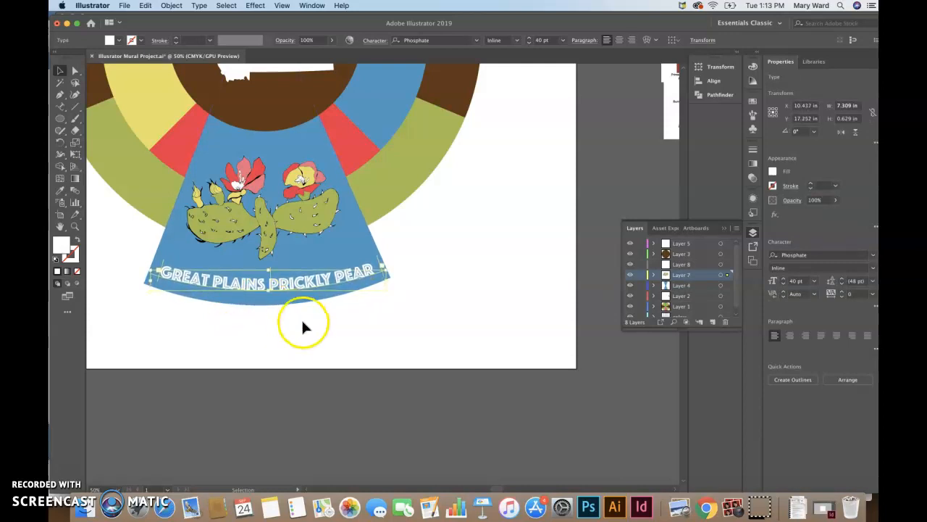
{"action": "left_click", "coordinate": [303, 326]}
Give the lower blue wedge a white stroke and deselect it.
{"action": "key", "text": "super+0"}
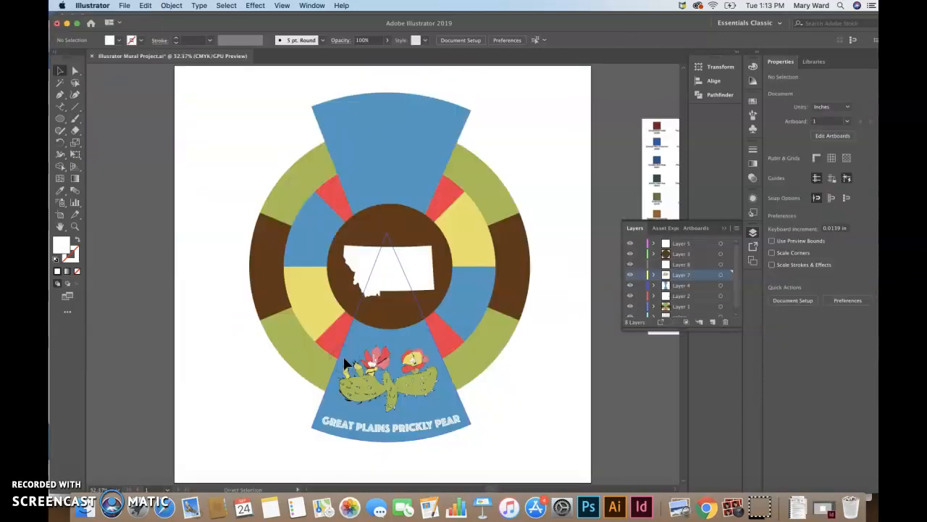
{"action": "left_click", "coordinate": [517, 376]}
{"action": "left_click", "coordinate": [469, 425]}
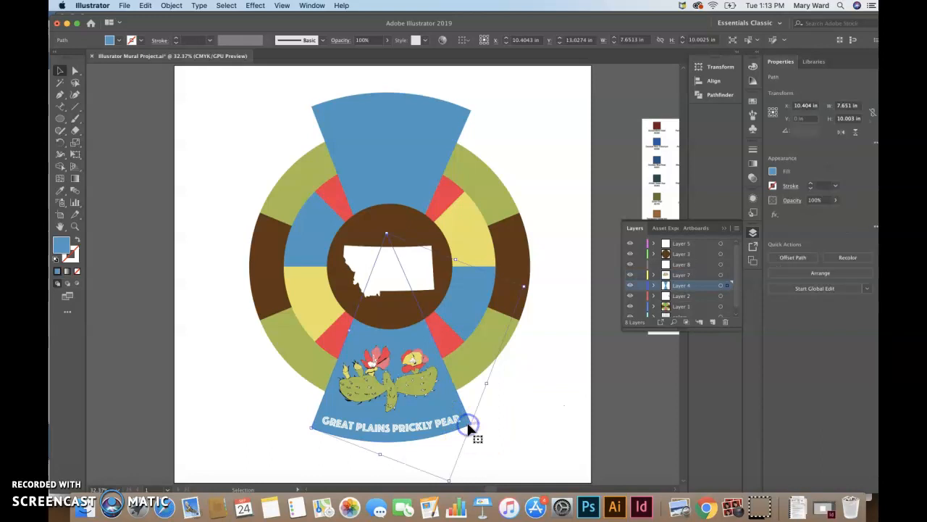
{"action": "left_click", "coordinate": [77, 253]}
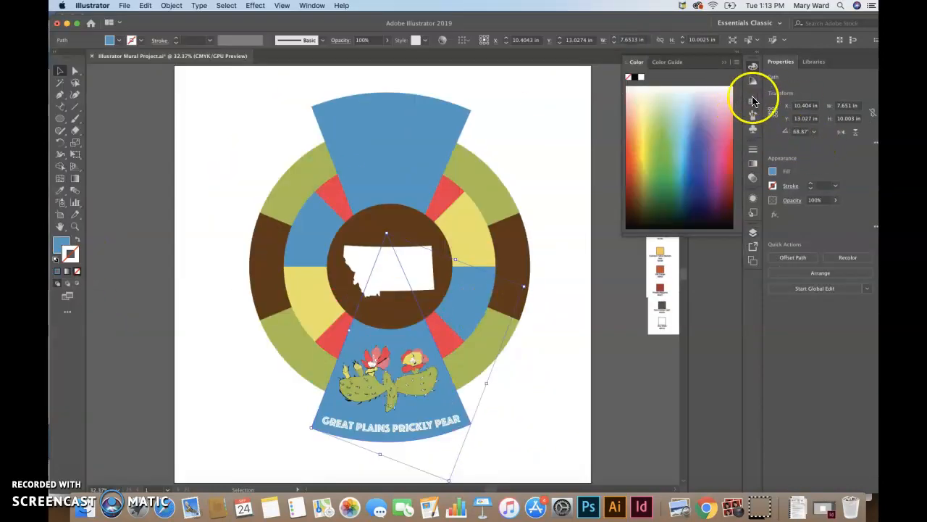
{"action": "left_click", "coordinate": [753, 101]}
{"action": "left_click", "coordinate": [642, 128]}
{"action": "left_click", "coordinate": [589, 222]}
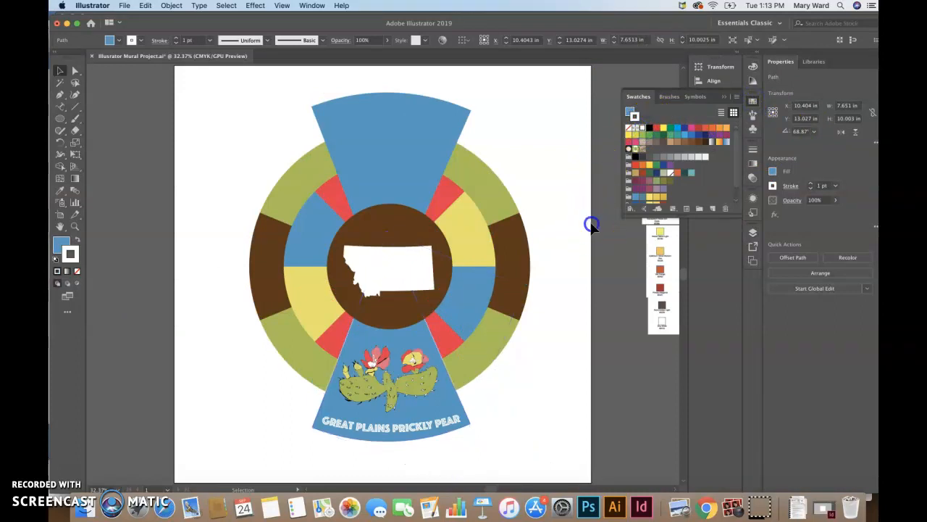